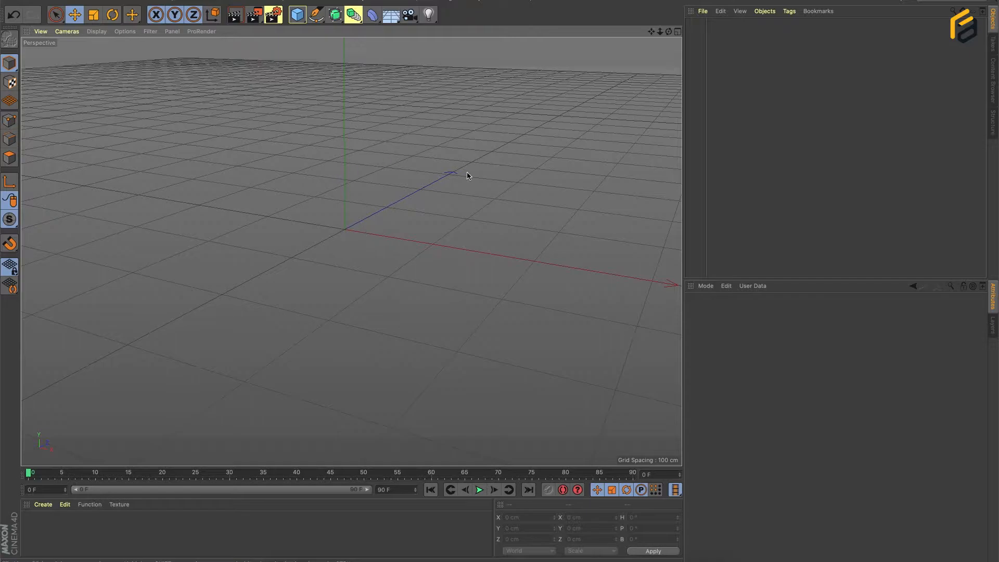
Step: Add a Cube primitive at the centre of the empty scene
scroll(357, 226, "up", 3)
scroll(357, 226, "up", 2)
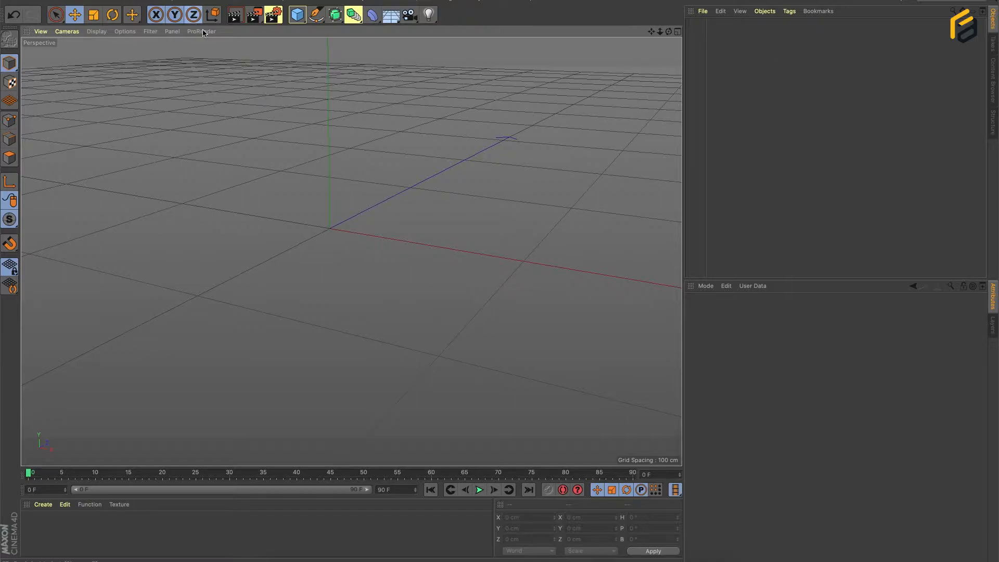
left_click_drag(294, 22, 381, 26)
scroll(377, 191, "down", 10)
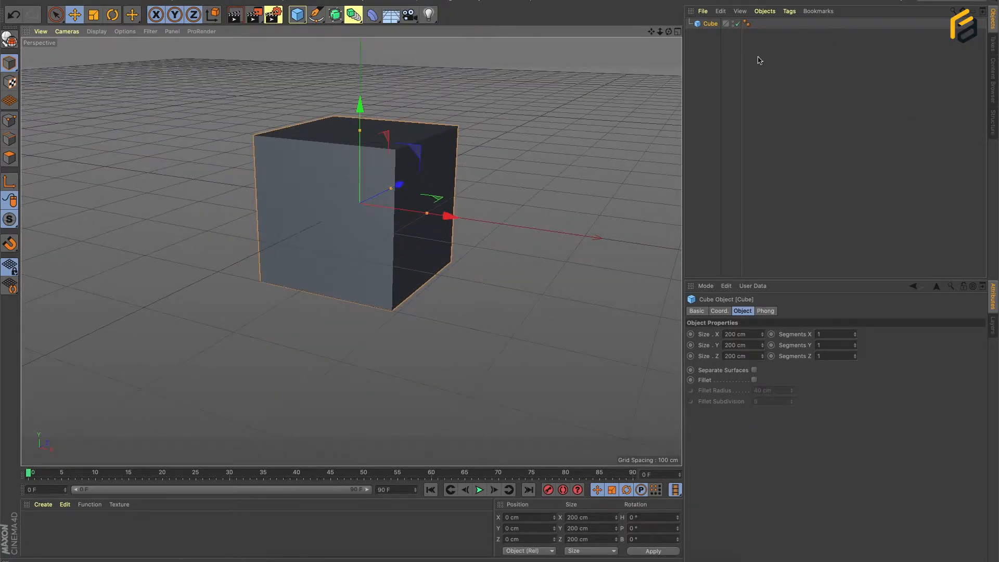
Step: Examine the Object Manager's commands for exporting selected objects, loading or saving presets, and editing the cube
left_click(709, 15)
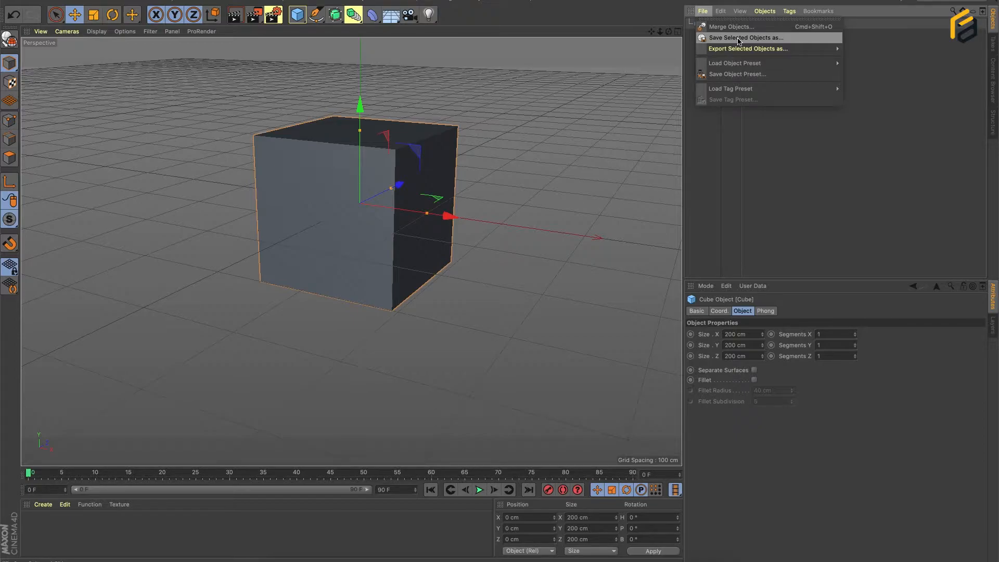
mouse_move(727, 50)
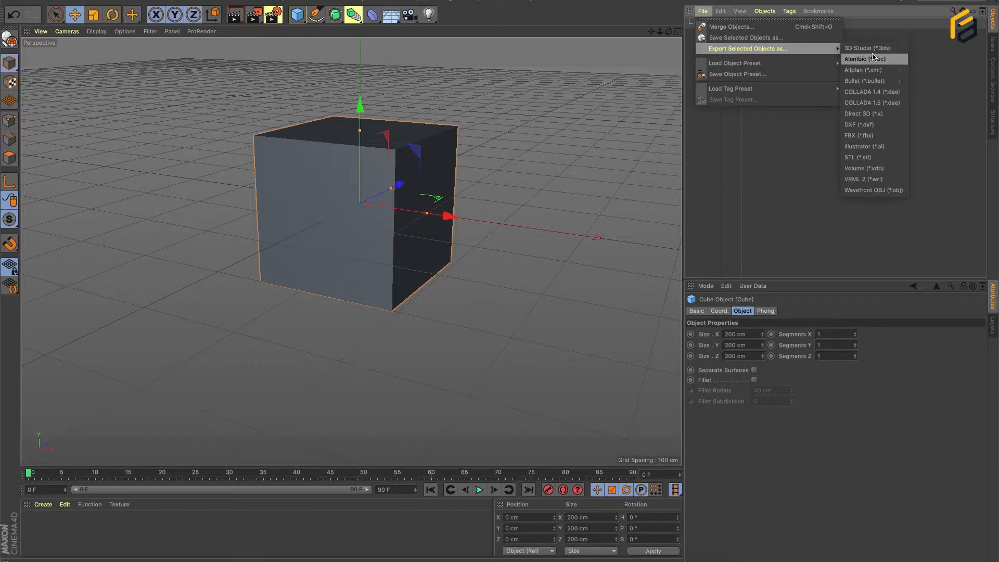
mouse_move(714, 67)
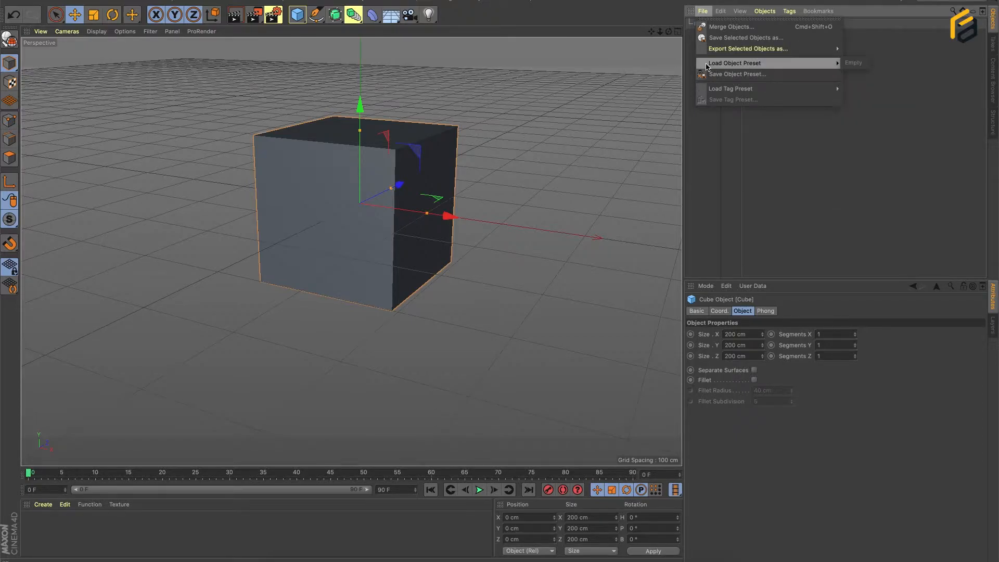
mouse_move(720, 92)
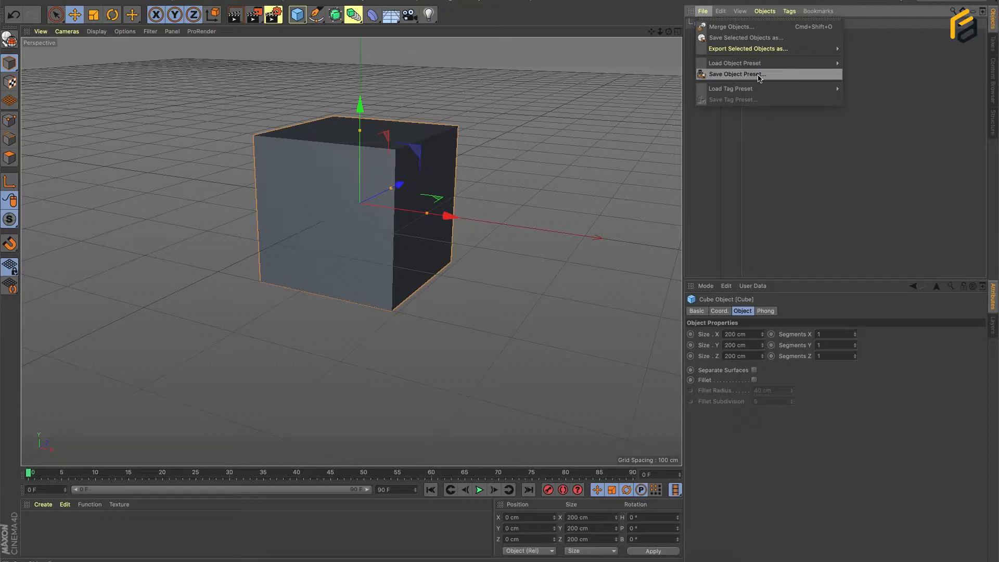
left_click(766, 147)
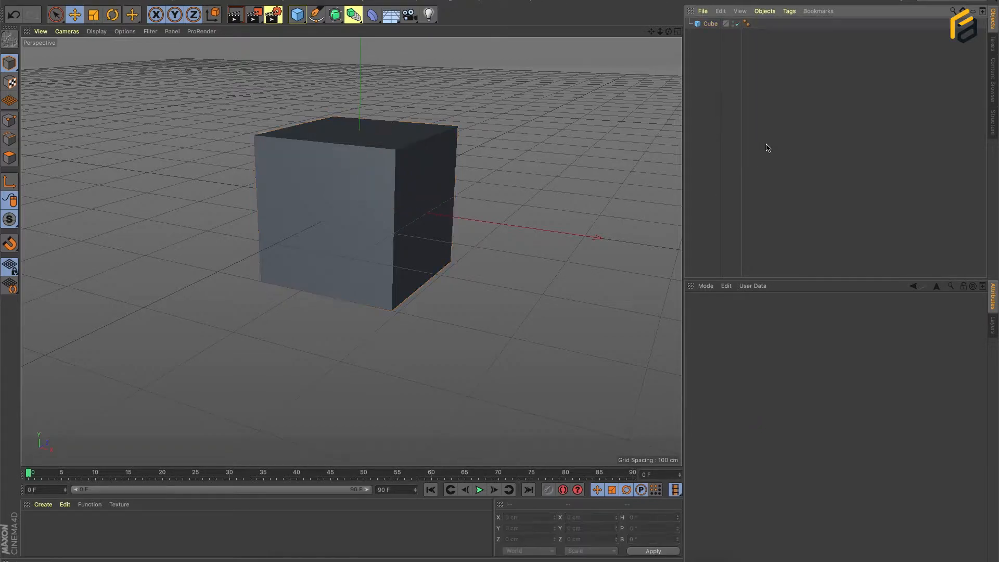
left_click(699, 27)
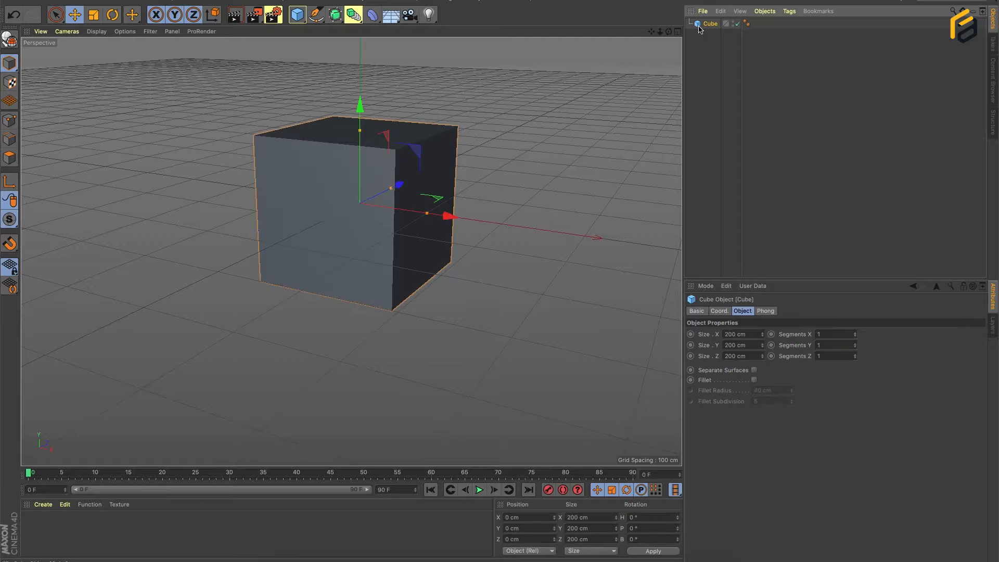
left_click(720, 12)
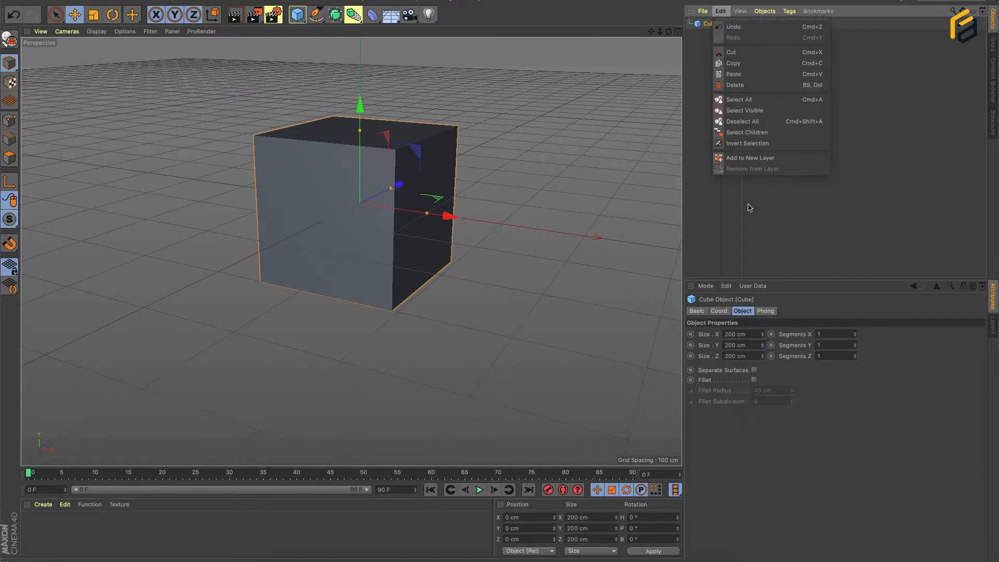
left_click(348, 205)
Step: Duplicate the cube twice along the X axis, placing the copies at about X 226 cm and X 455 cm
scroll(357, 207, "down", 5)
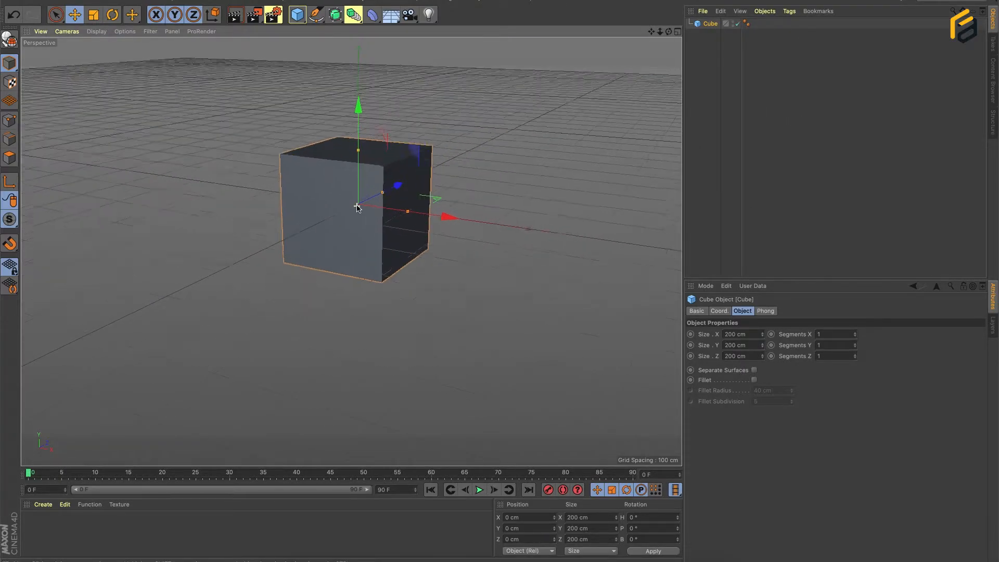
scroll(357, 207, "down", 2)
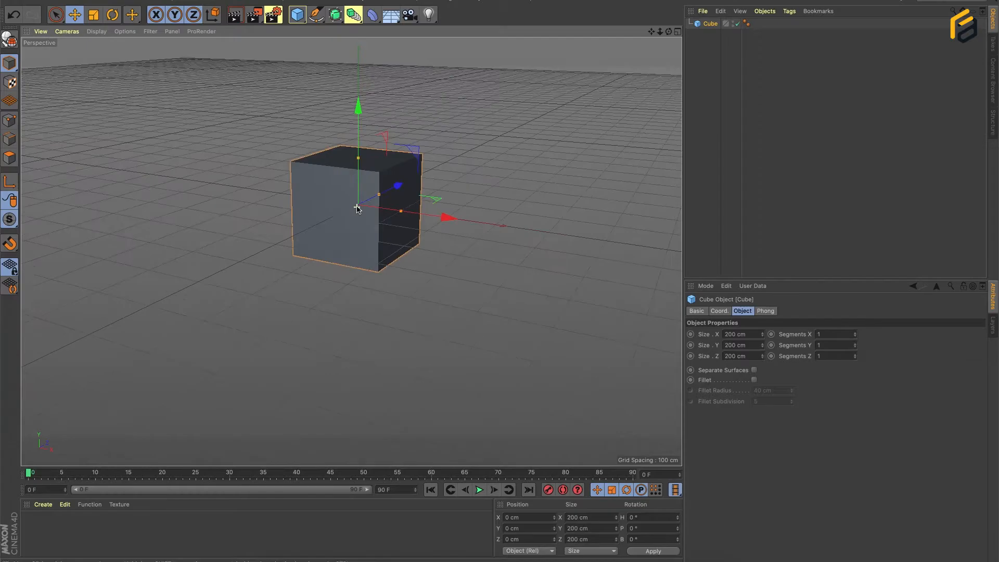
left_click_drag(357, 207, 264, 185, "alt")
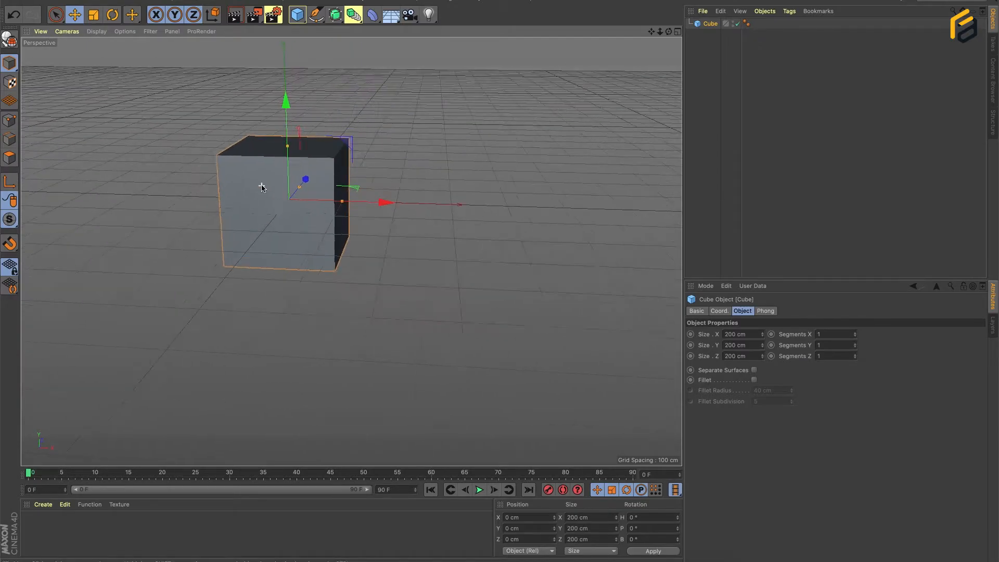
left_click_drag(312, 234, 332, 236, "alt")
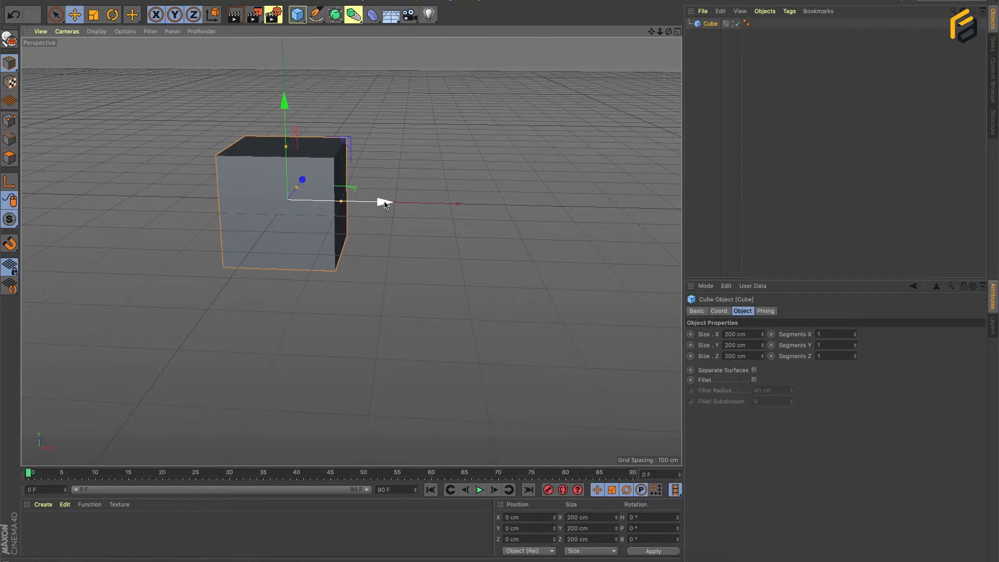
left_click_drag(385, 203, 506, 203, "ctrl")
scroll(392, 179, "down", 2)
scroll(393, 179, "down", 4)
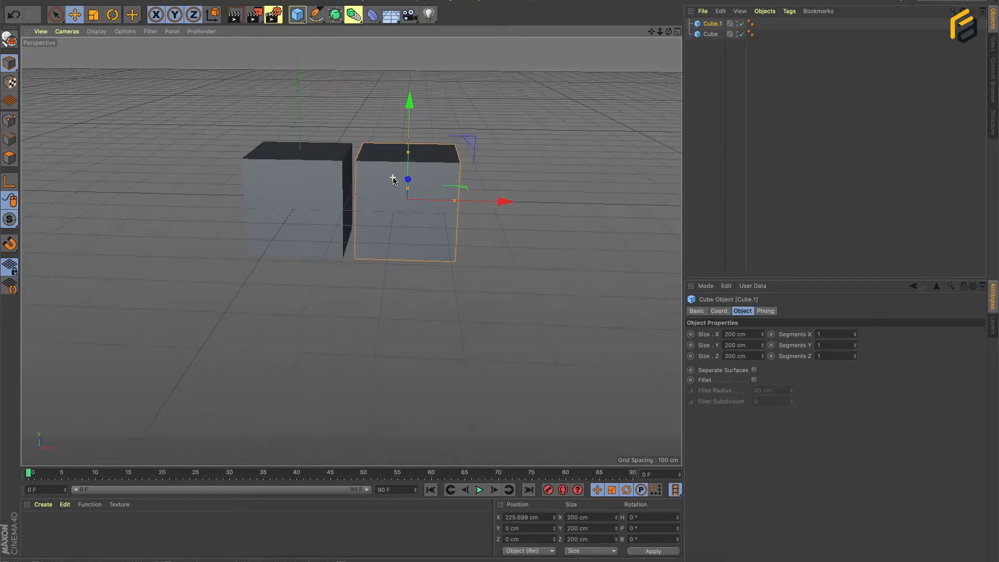
scroll(255, 196, "up", 1)
left_click_drag(392, 194, 475, 195, "ctrl")
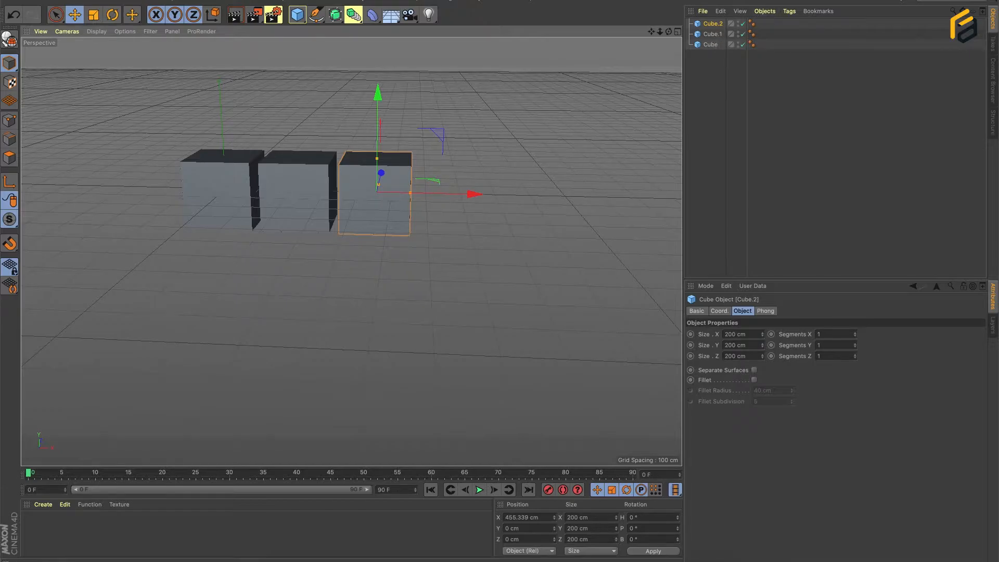
Step: Try Select Visible and Select All on the three cubes, and clear the selection
left_click(721, 11)
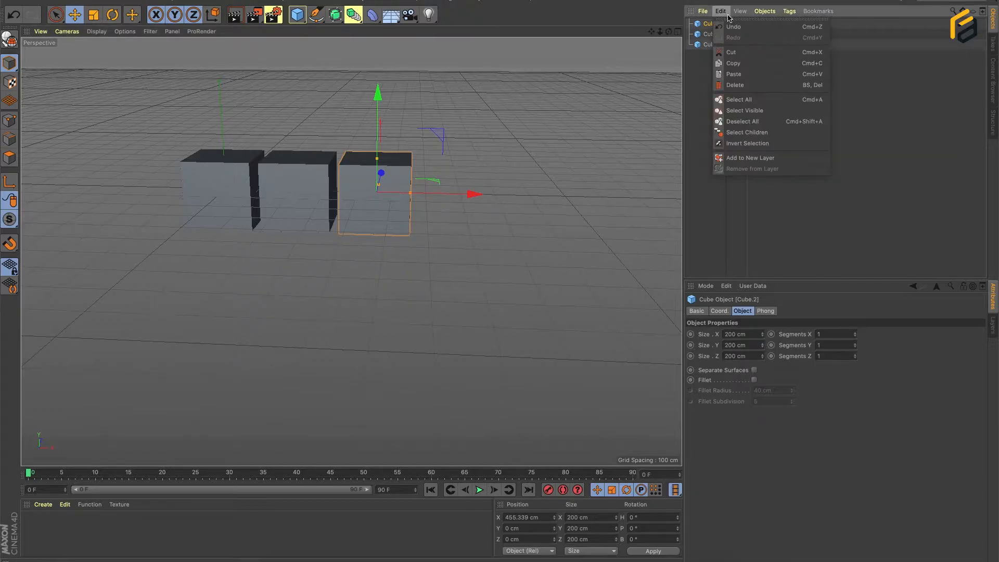
left_click(739, 111)
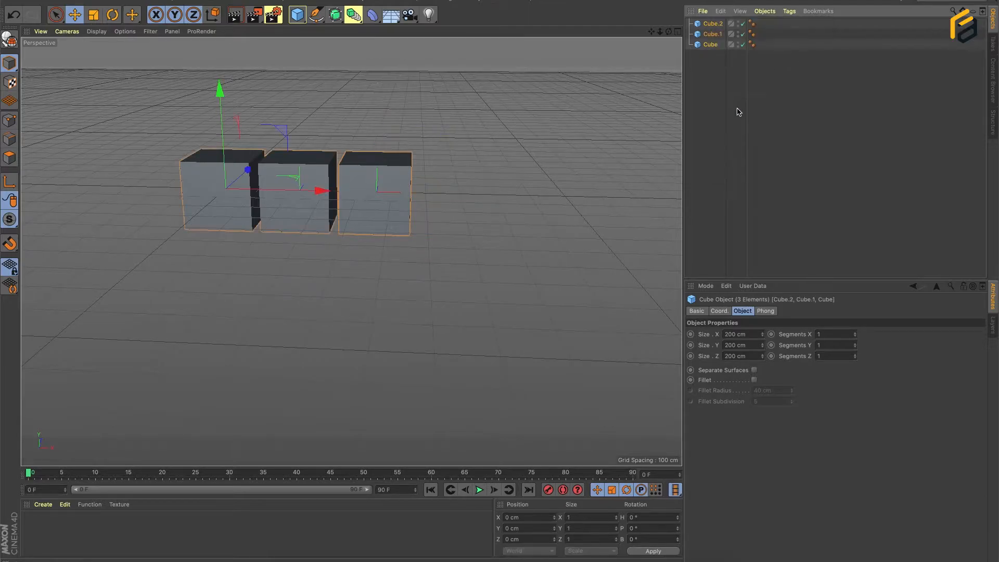
left_click(726, 11)
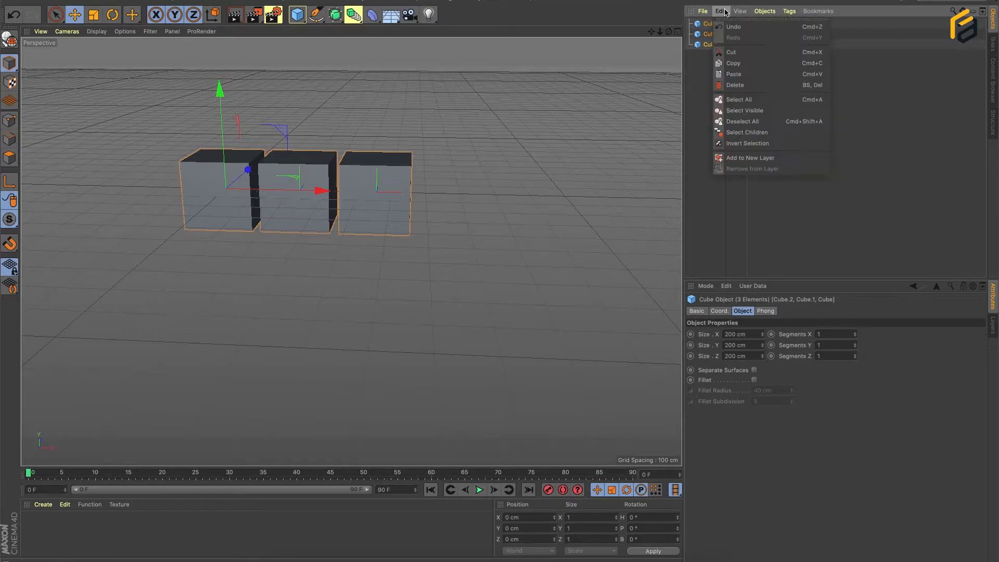
left_click(737, 102)
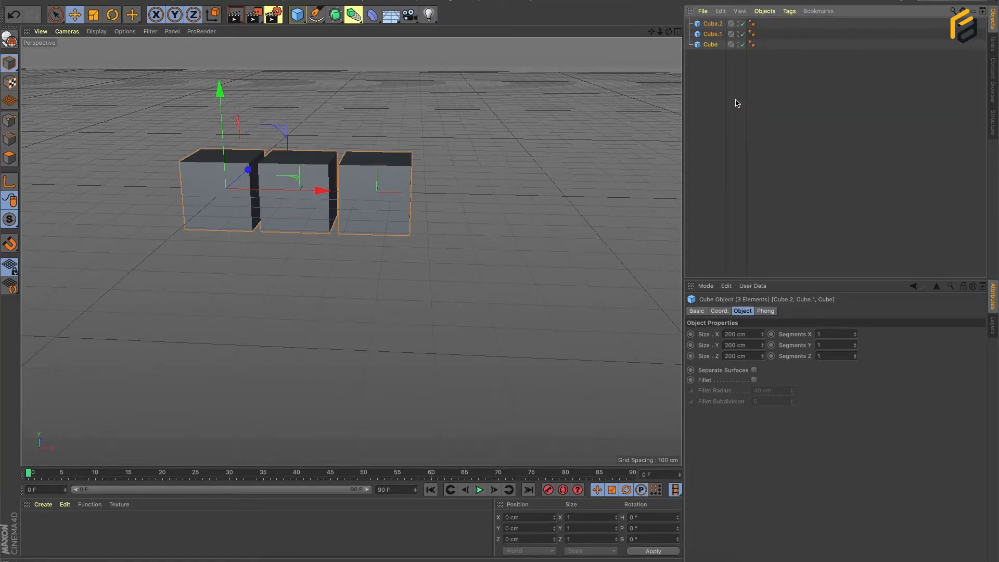
left_click(720, 11)
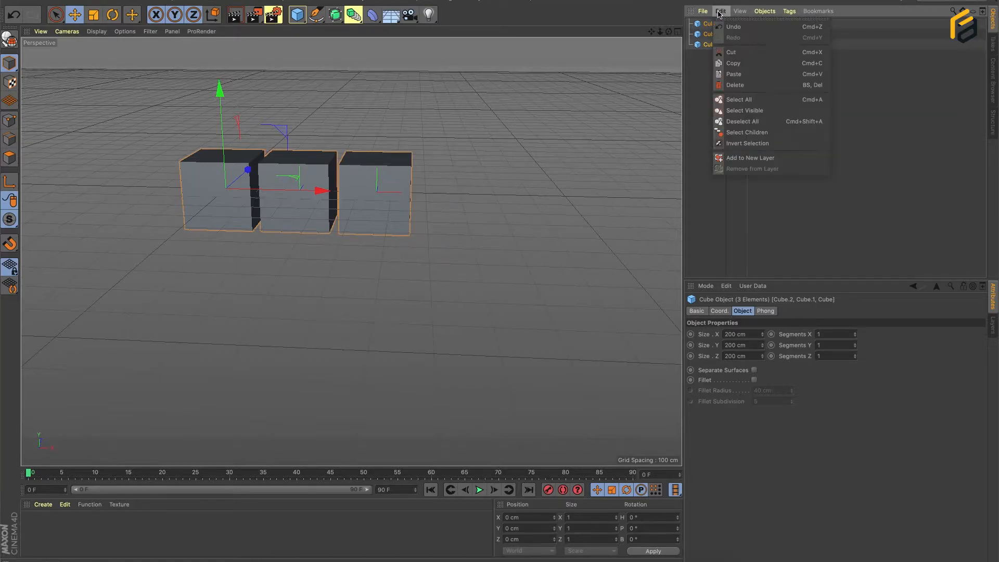
left_click(742, 122)
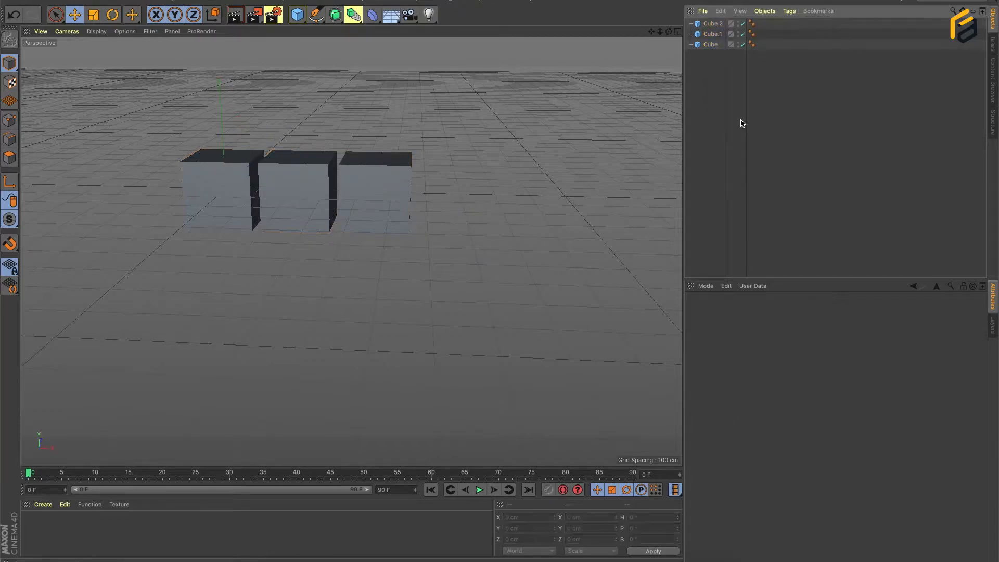
left_click(721, 12)
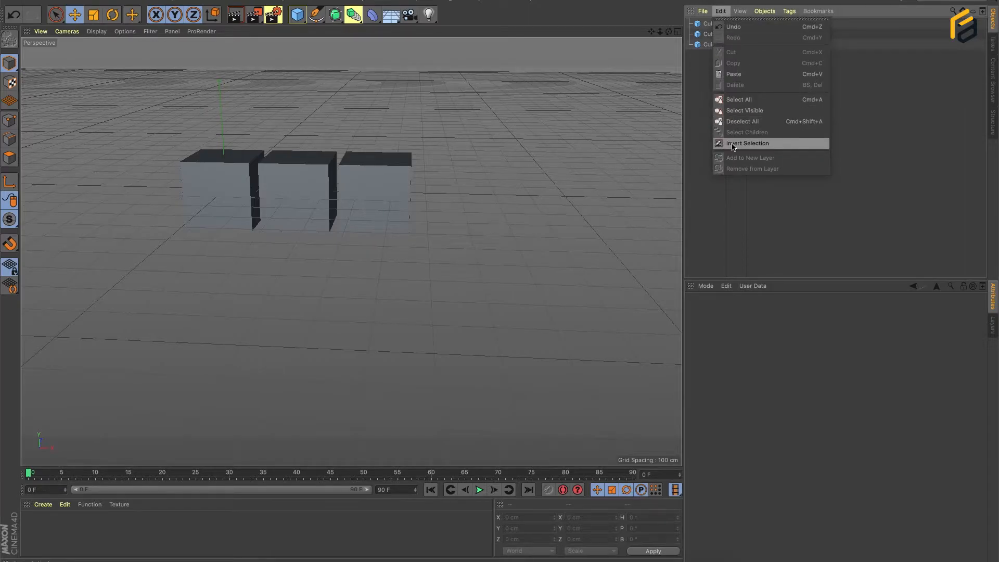
left_click(775, 210)
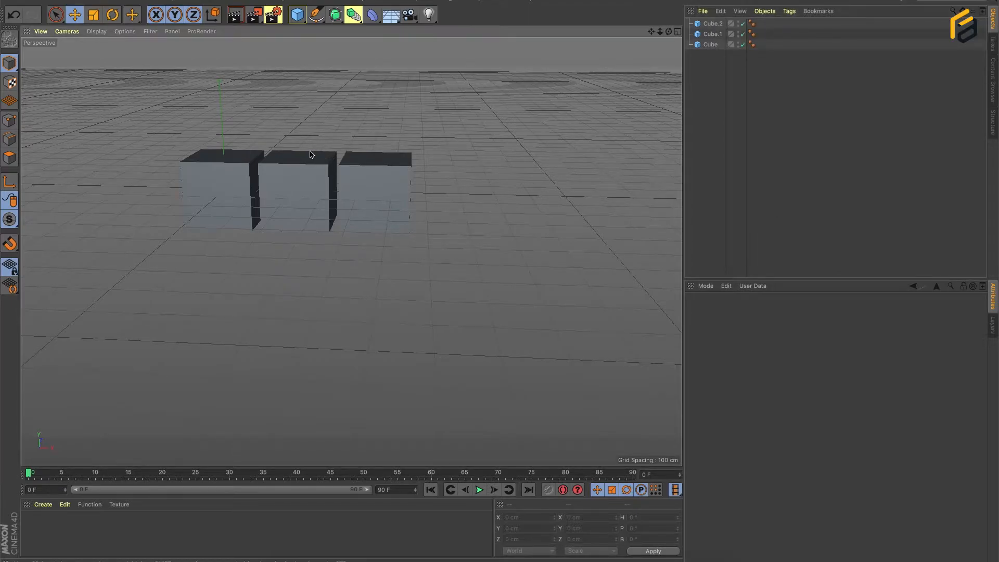
Step: Duplicate all three cubes and place the copies as an offset row above them, at about X 404 cm and Y 231 cm
scroll(312, 162, "up", 3)
scroll(297, 187, "down", 5)
scroll(296, 180, "up", 3)
left_click_drag(296, 160, 263, 201, "alt")
scroll(311, 193, "up", 2)
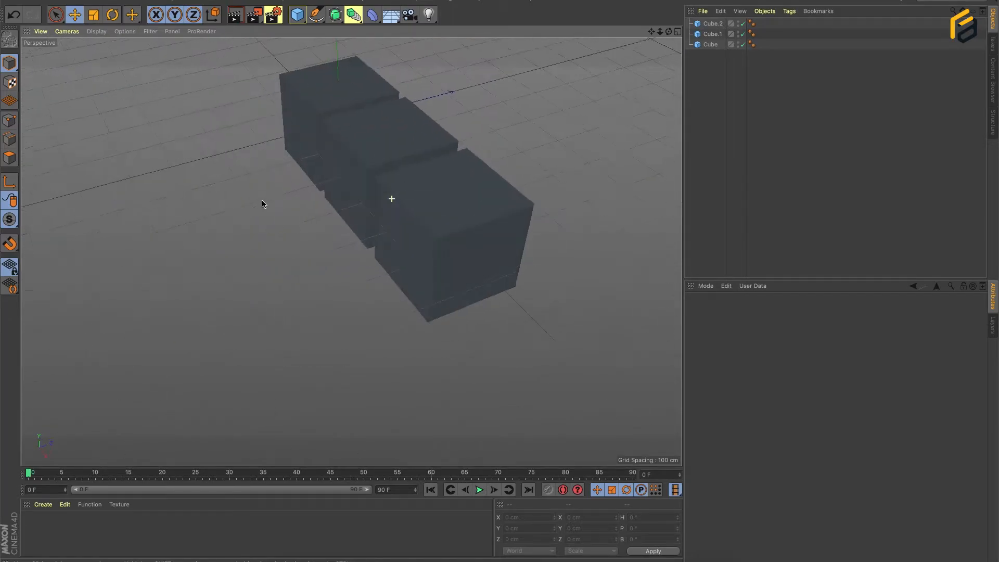
left_click_drag(335, 167, 400, 197, "alt")
left_click(364, 208)
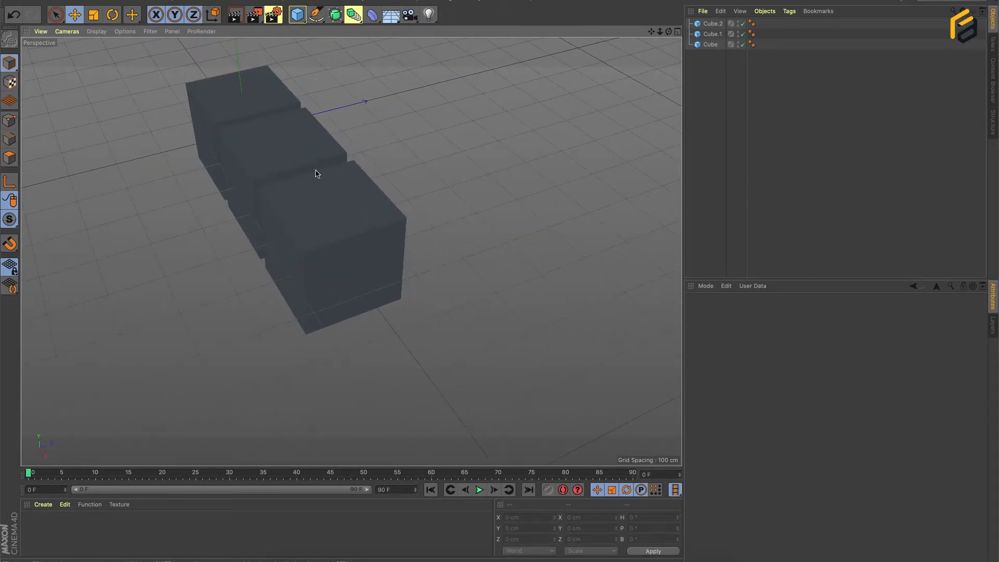
key("ctrl+a")
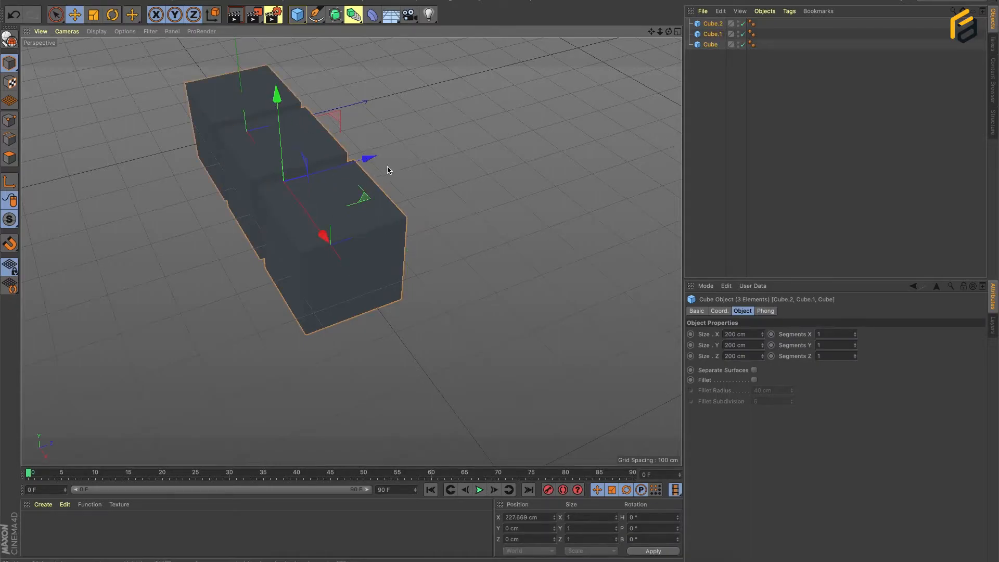
left_click_drag(372, 156, 401, 143, "ctrl")
left_click_drag(284, 210, 379, 160, "alt")
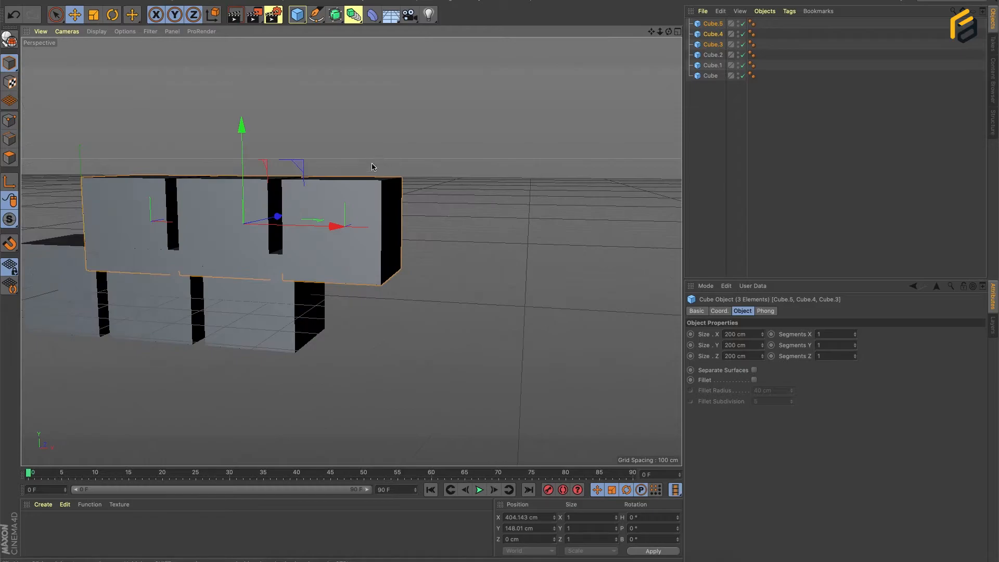
left_click_drag(242, 127, 241, 85)
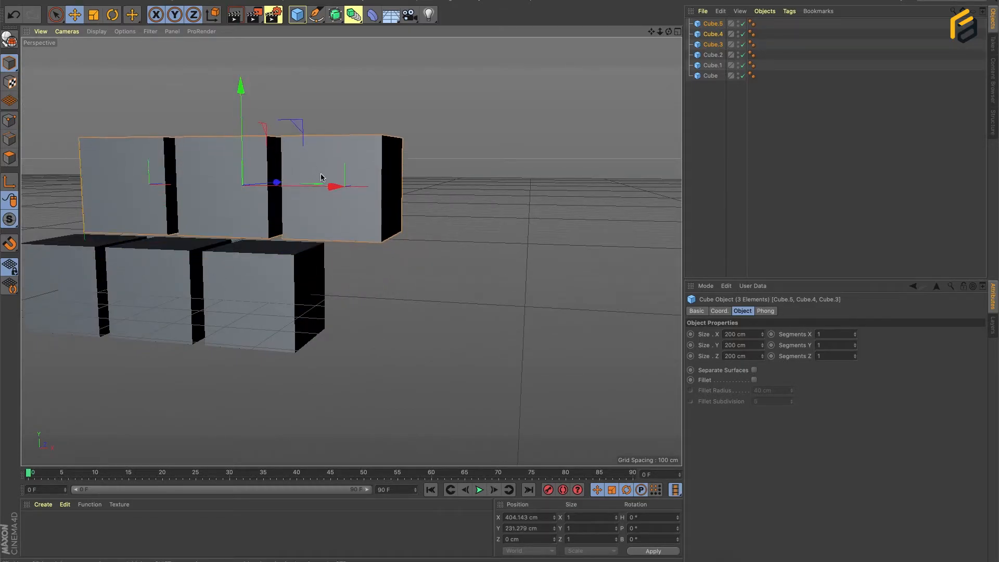
Step: Duplicate the upper three cubes alongside along X, and copy that new set down beside the lower row, at about Y -6 cm
left_click_drag(329, 187, 626, 211, "ctrl")
scroll(477, 234, "down", 5)
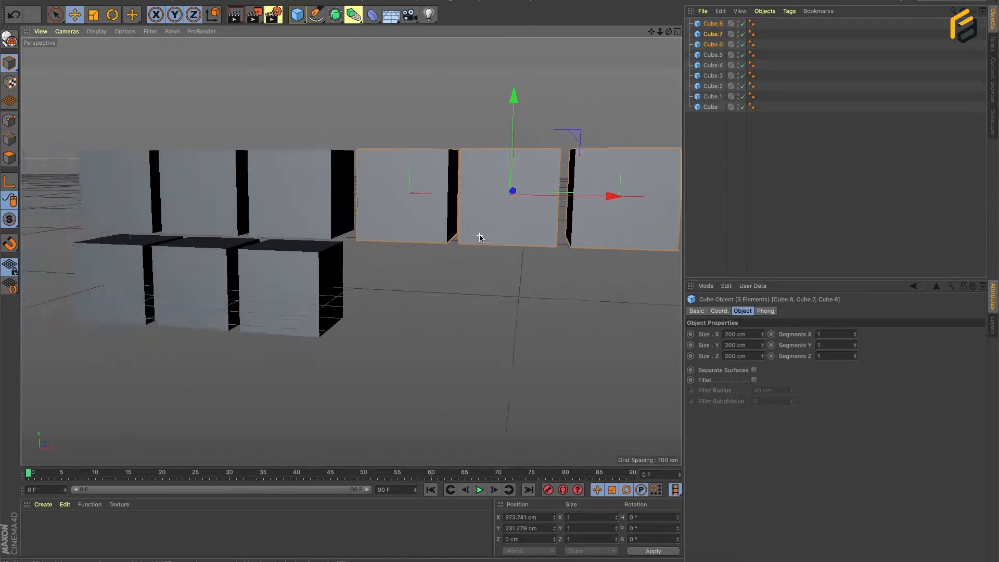
left_click_drag(514, 113, 506, 190, "ctrl")
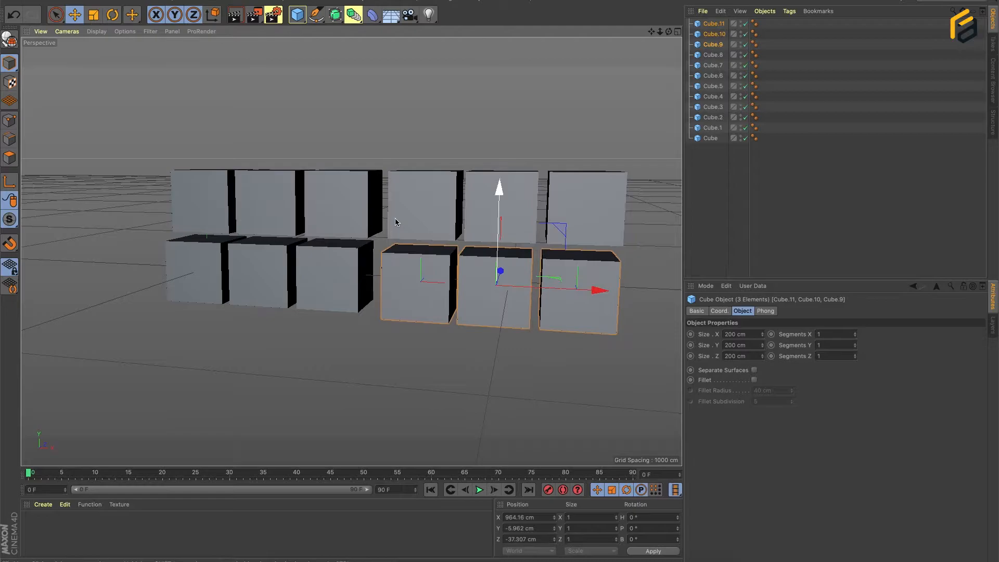
Step: Select the middle cube of each upper set of three and invert the selection
scroll(387, 203, "down", 6)
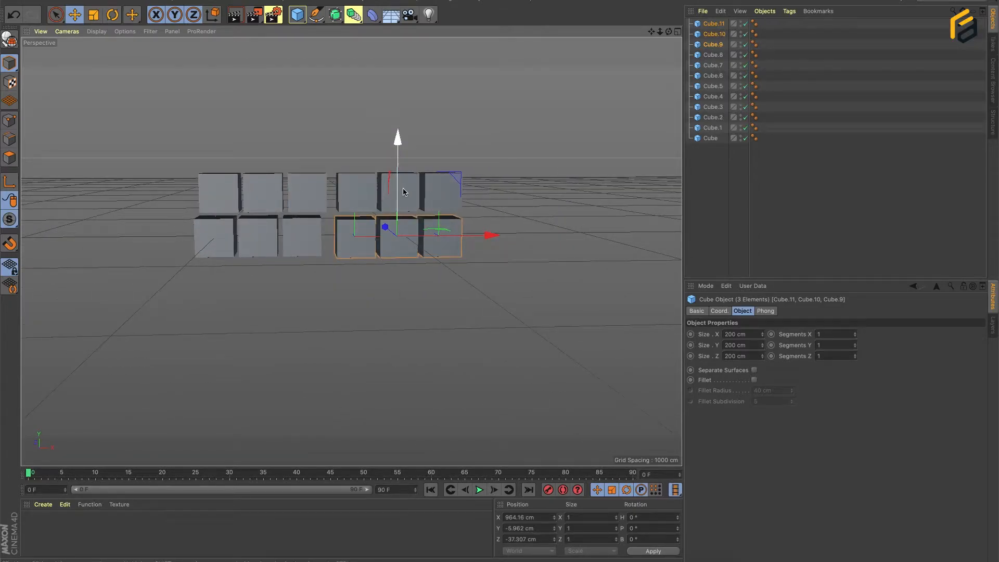
left_click(263, 192)
left_click(405, 188, "shift")
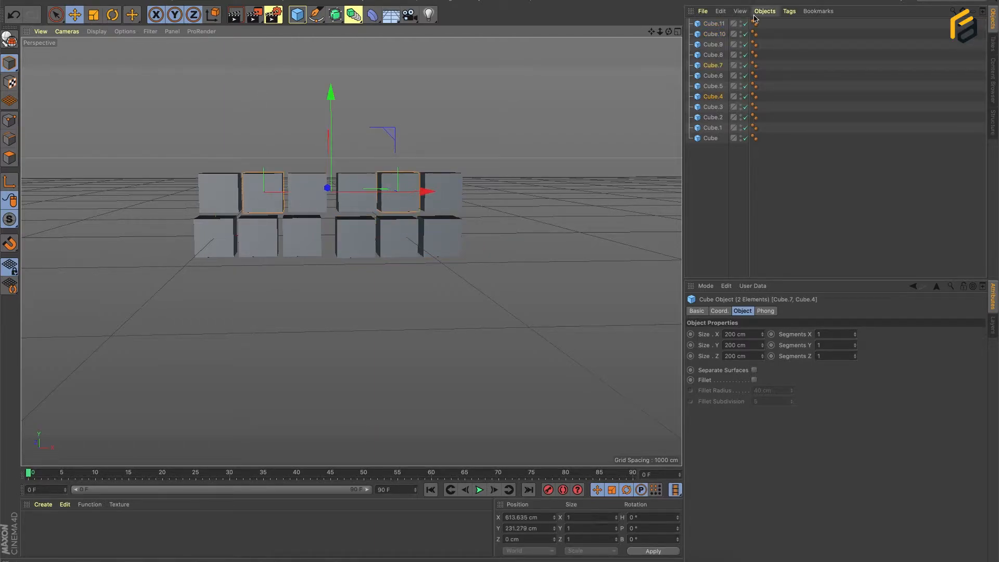
left_click(726, 14)
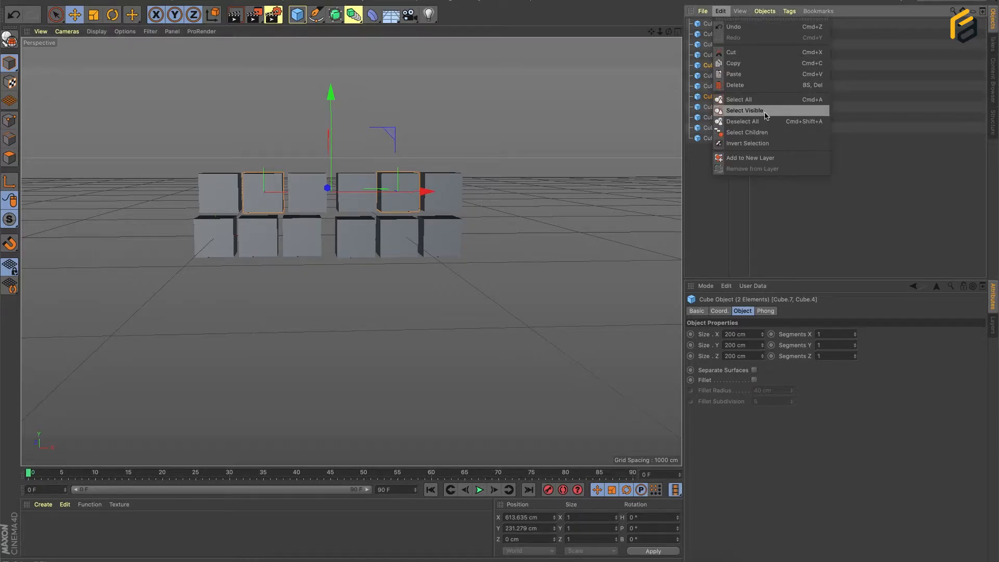
left_click(746, 143)
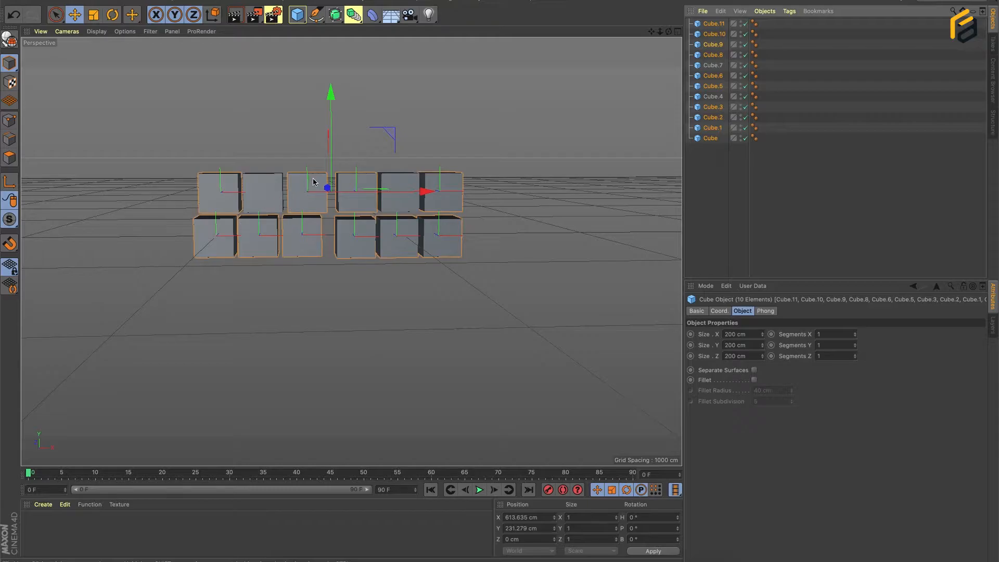
scroll(314, 183, "up", 3)
left_click_drag(314, 183, 336, 174, "alt")
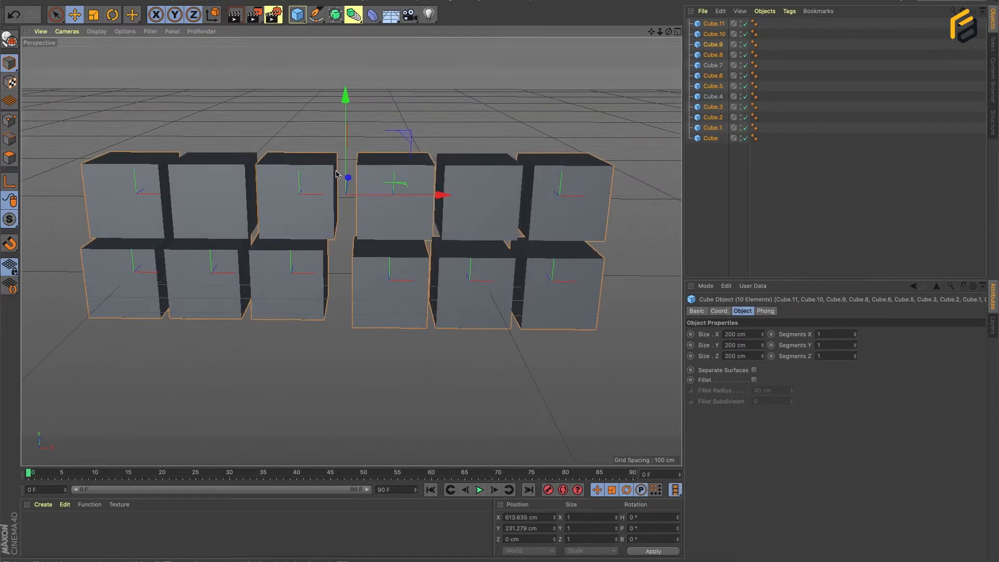
Step: Undo the selection changes and duplications back to the original row of three cubes
key("ctrl+z")
key("ctrl+z")
key("ctrl+z")
key("ctrl+z")
key("ctrl+z")
key("ctrl+z")
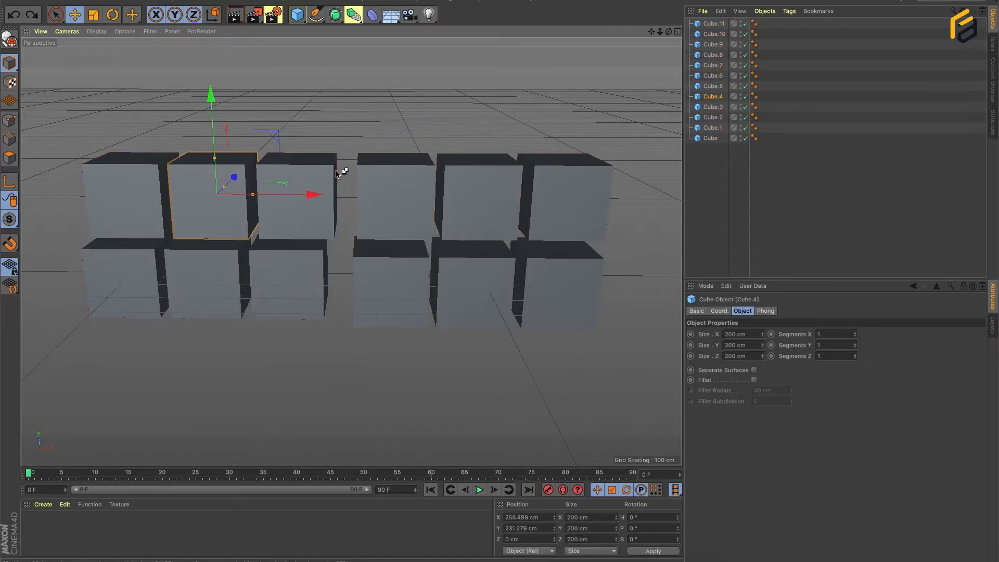
key("ctrl+z")
key("ctrl+z")
key("ctrl+z")
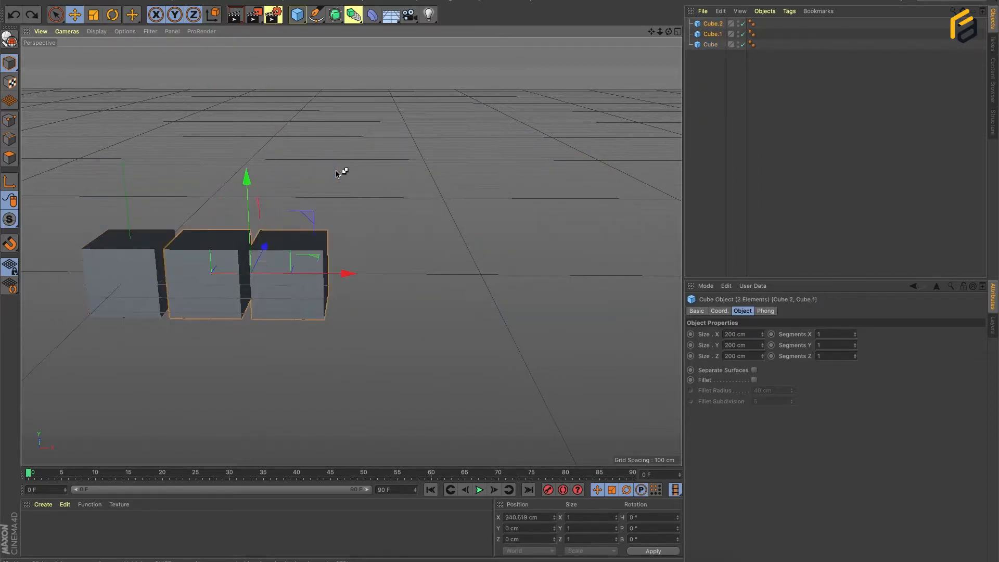
Step: Try Select Children on the end cube of the row
middle_click_drag(306, 209, 391, 166, "alt")
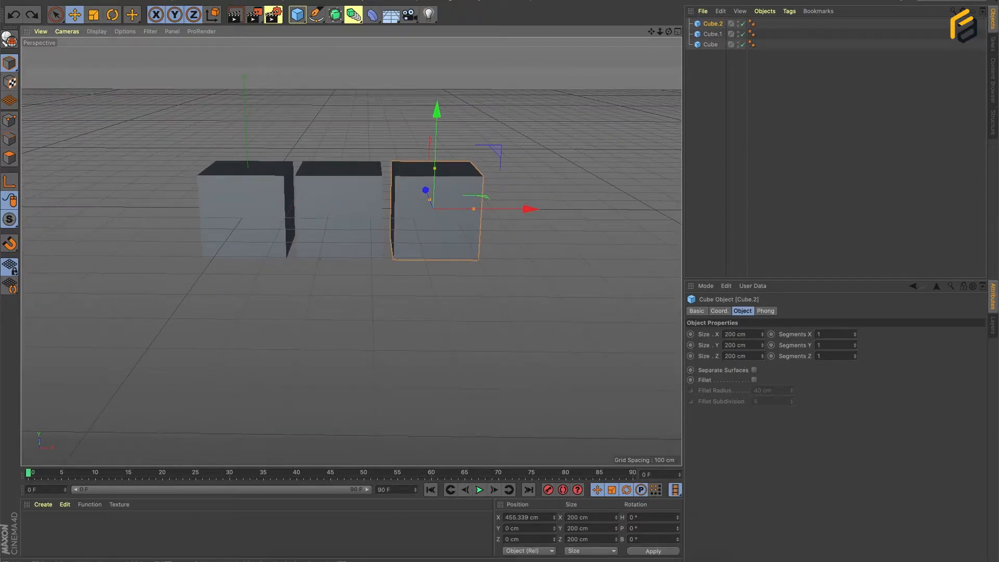
left_click(721, 11)
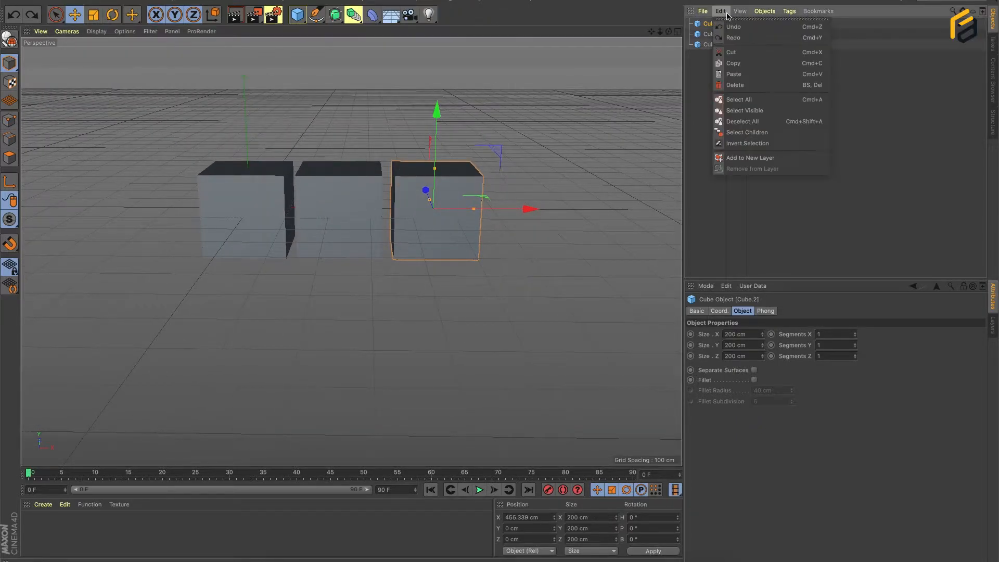
left_click(726, 15)
left_click(723, 12)
left_click(737, 133)
Step: Delete all three cubes and add a Figure primitive in their place
left_click_drag(734, 81, 694, 13)
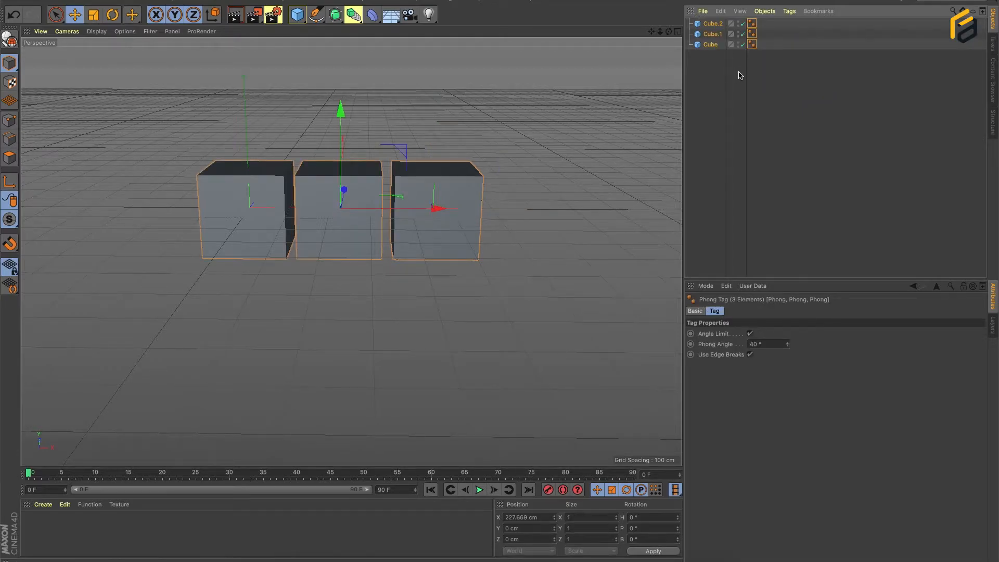
key("Delete")
left_click(297, 15)
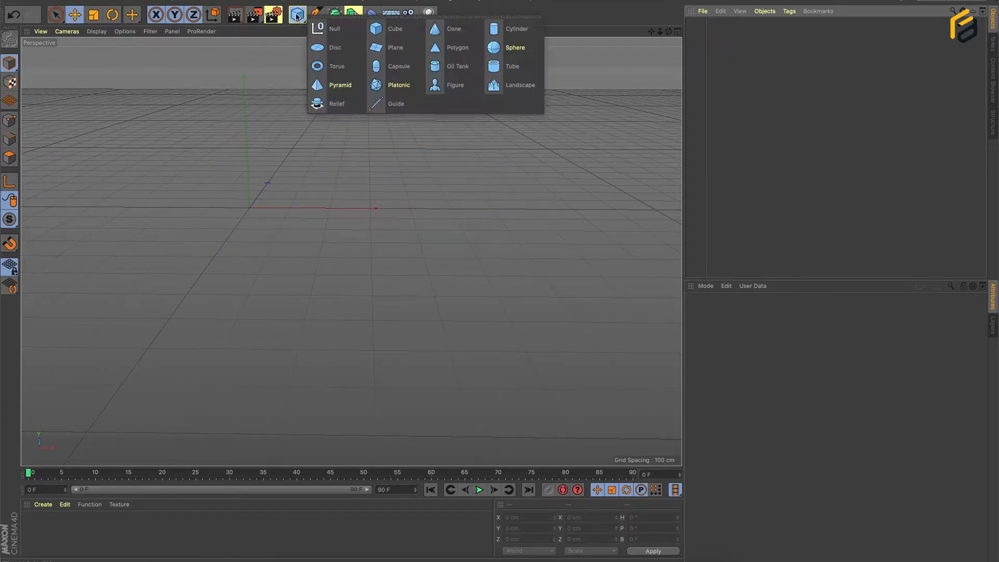
left_click(454, 85)
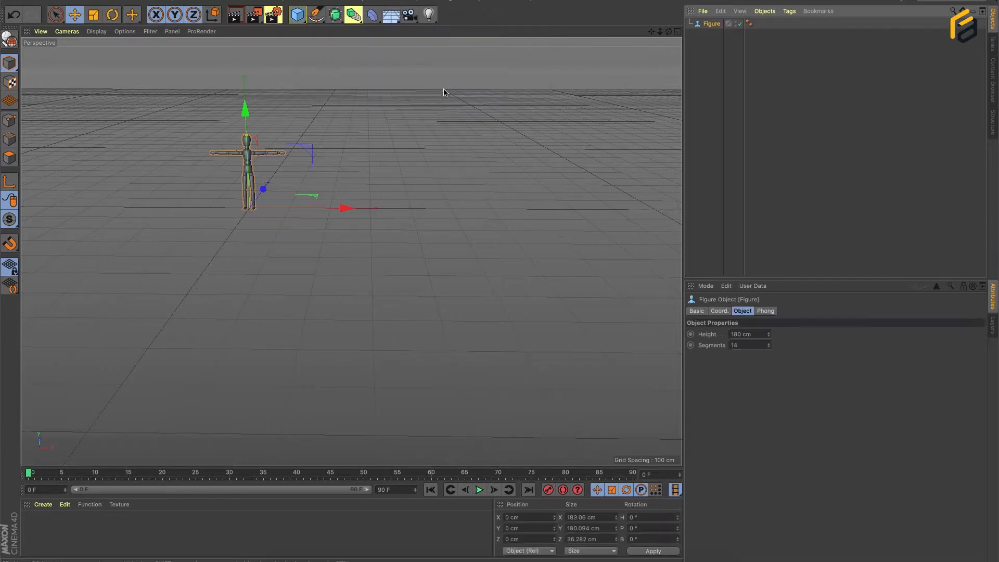
scroll(232, 192, "up", 5)
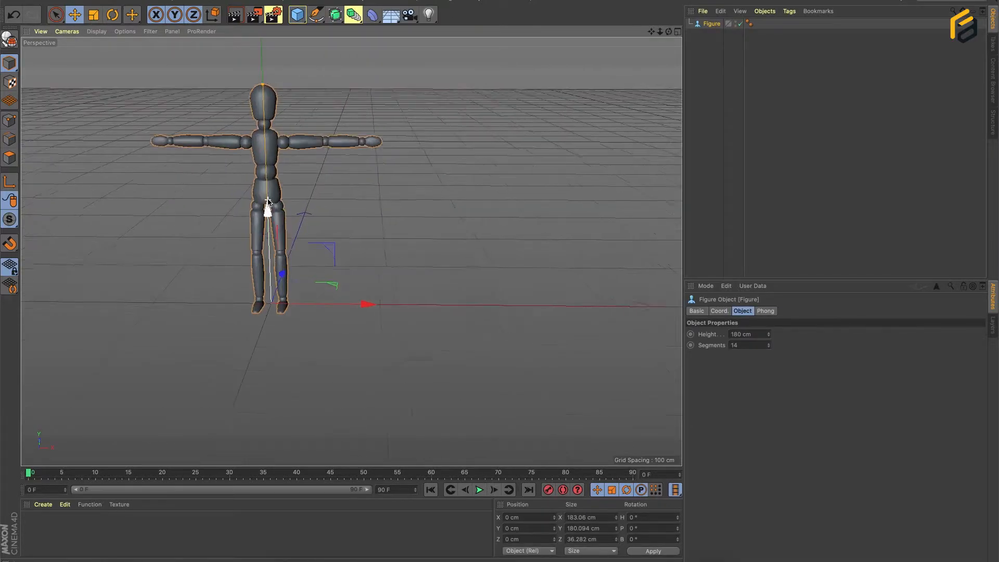
middle_click_drag(263, 167, 333, 134)
scroll(333, 134, "up", 3)
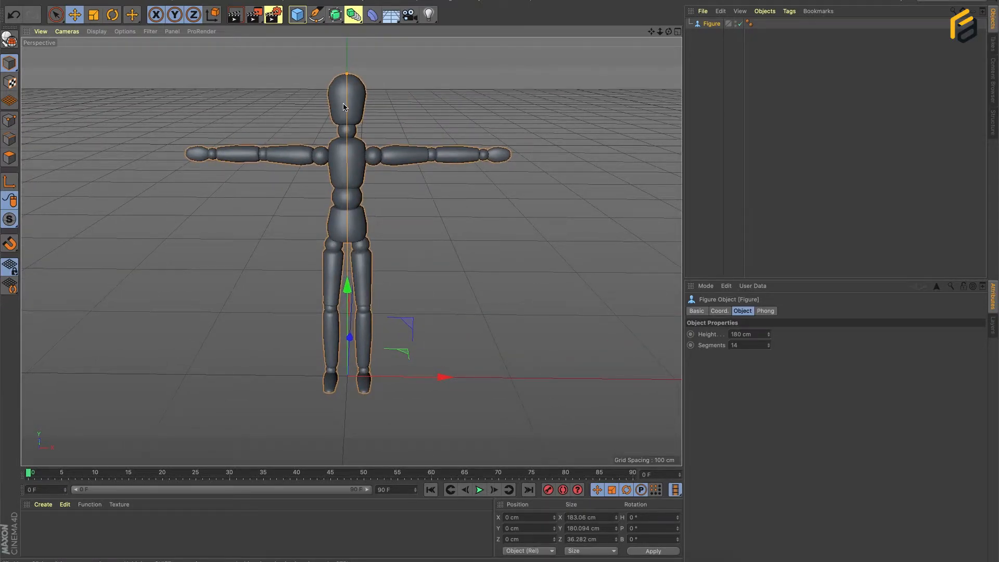
scroll(343, 107, "up", 2)
scroll(343, 109, "down", 1)
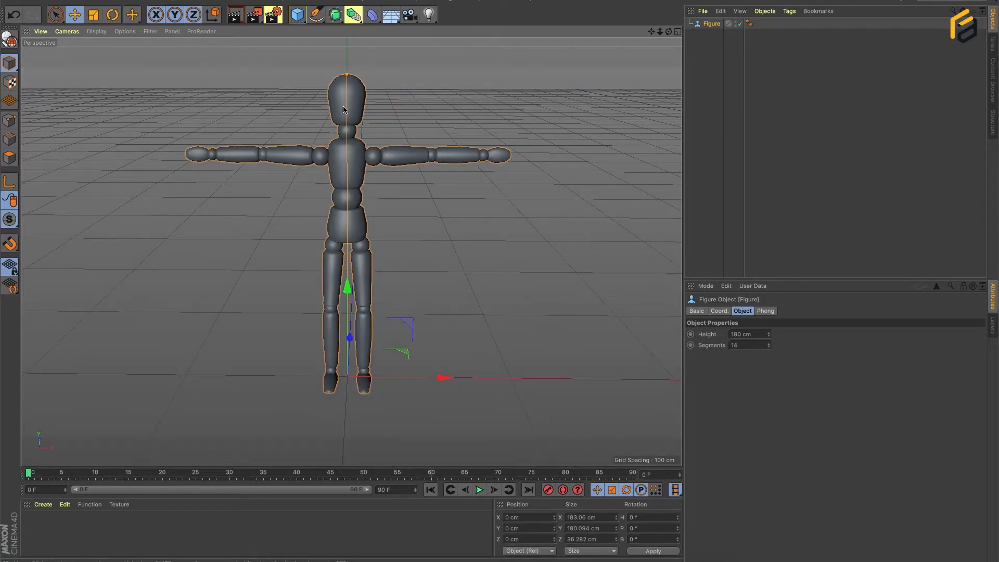
scroll(344, 110, "up", 1)
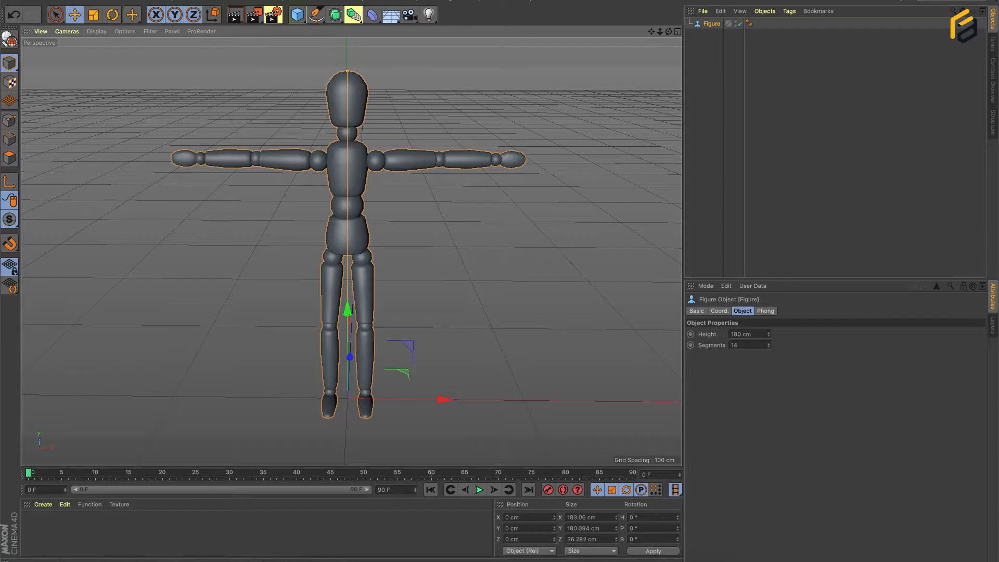
Step: Make the Figure editable and expand its object hierarchy to show the body parts
left_click(455, 80)
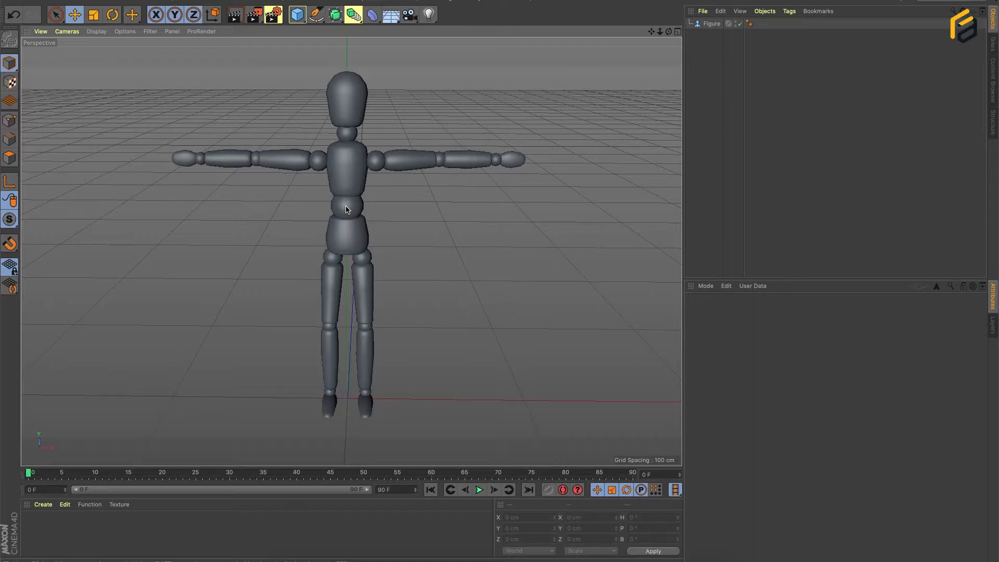
left_click(711, 24)
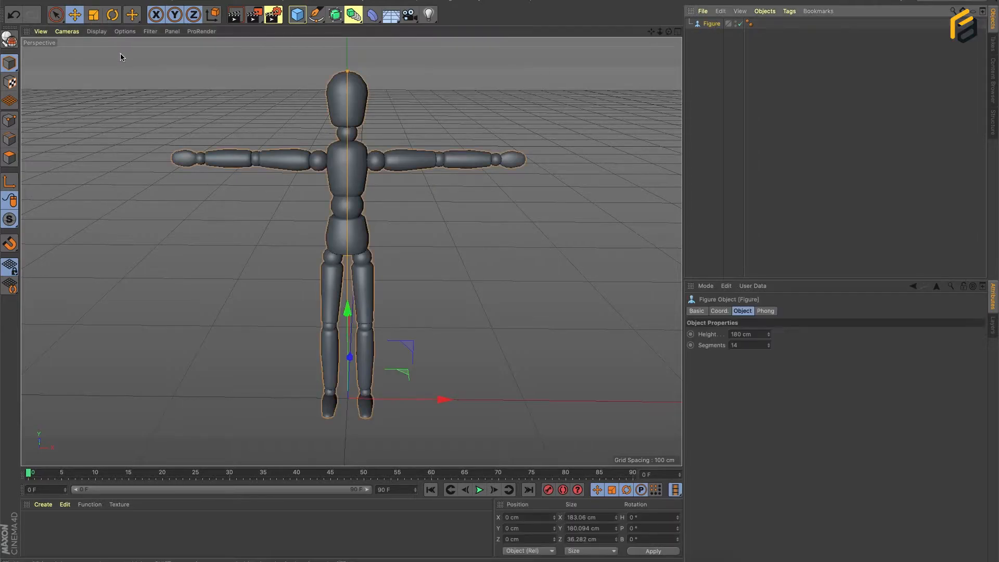
left_click(8, 42)
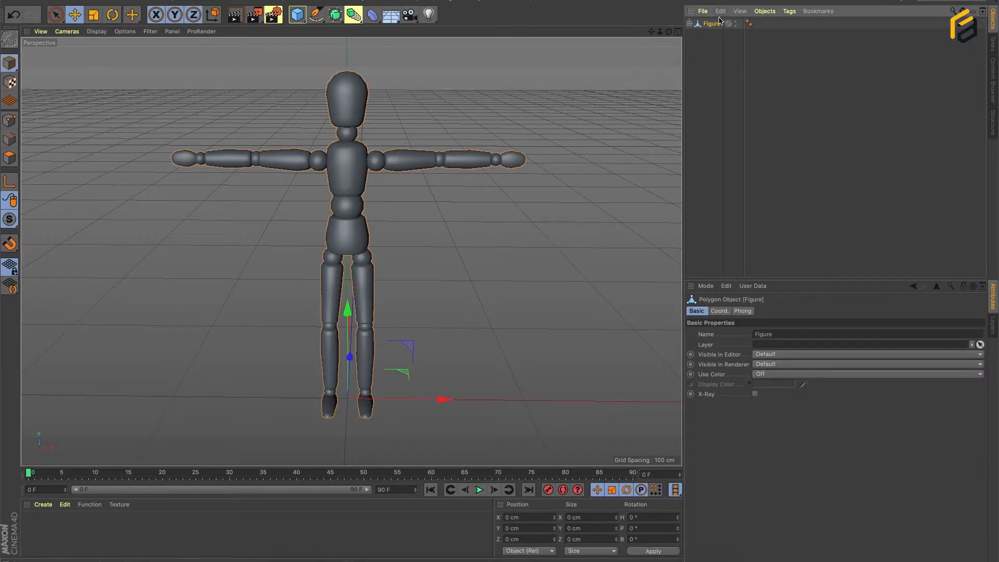
left_click(688, 24)
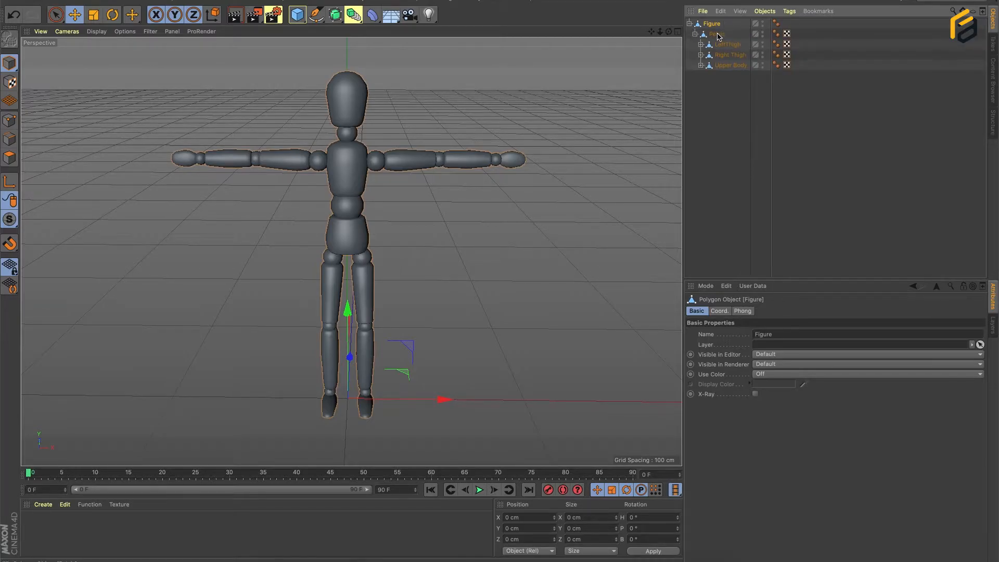
Step: Nudge the Pelvis along X, and expand the LeftThigh branch and shift it to about X 8.9 cm
left_click(717, 34)
mouse_move(446, 247)
left_mouse_down()
mouse_move(499, 247)
mouse_move(451, 248)
left_mouse_up()
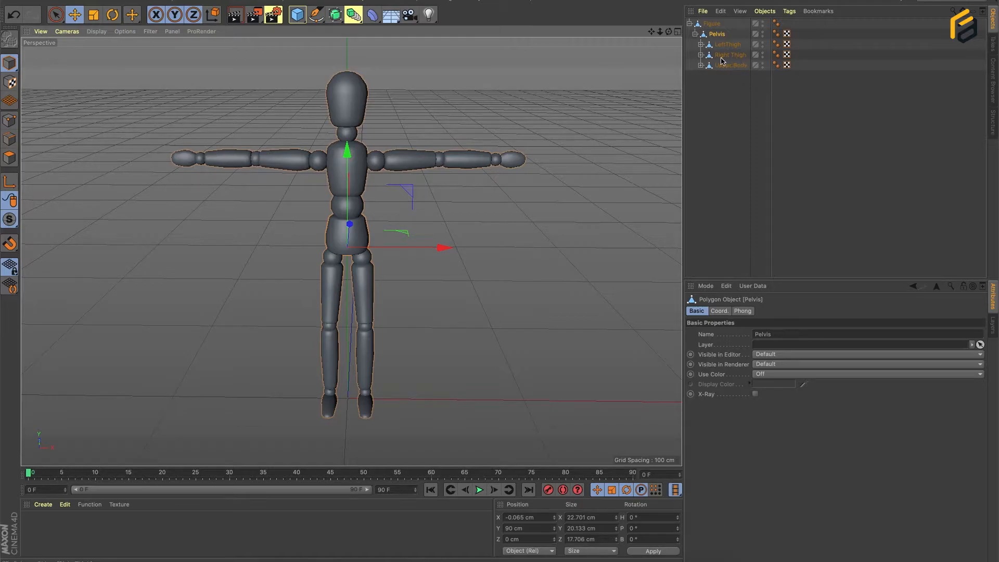
left_click(700, 45)
left_click(727, 44)
left_click_drag(457, 252, 458, 274)
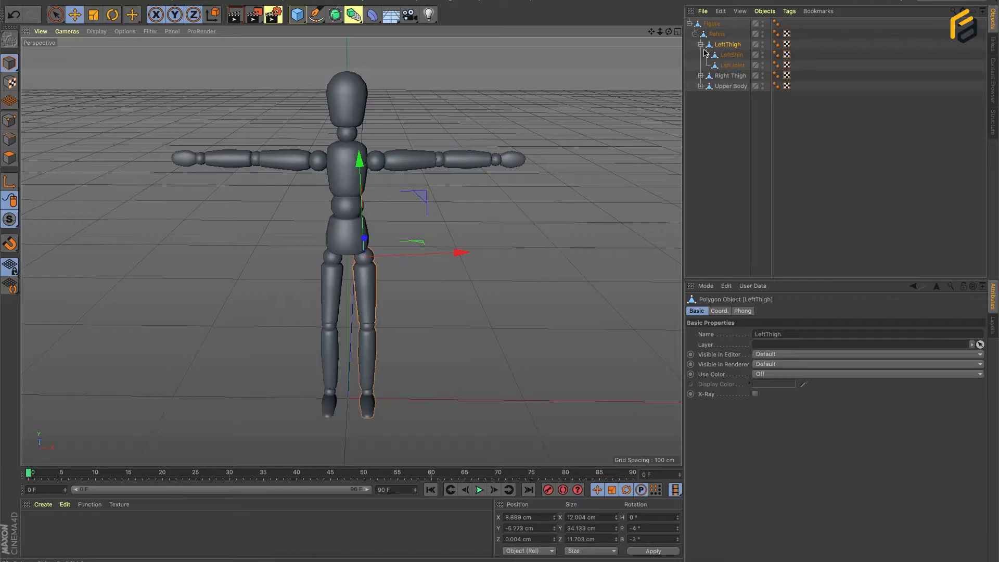
Step: Expand the Right Thigh branch, shift the thigh outward along X by about 1 cm, and collapse the branch
left_click(701, 76)
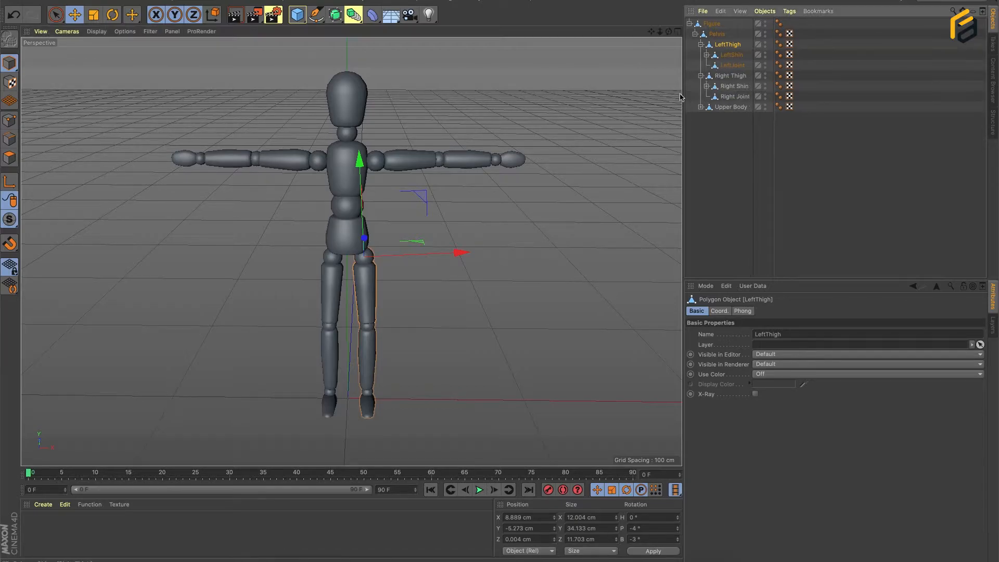
left_click(720, 79)
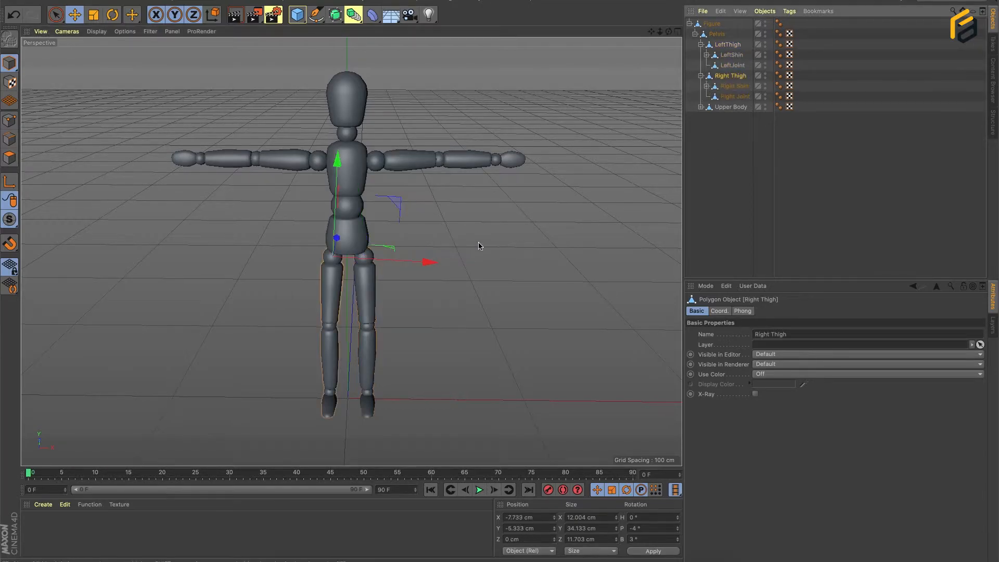
mouse_move(428, 264)
left_mouse_down()
mouse_move(333, 260)
mouse_move(479, 263)
mouse_move(390, 263)
mouse_move(430, 271)
mouse_move(423, 263)
left_mouse_up()
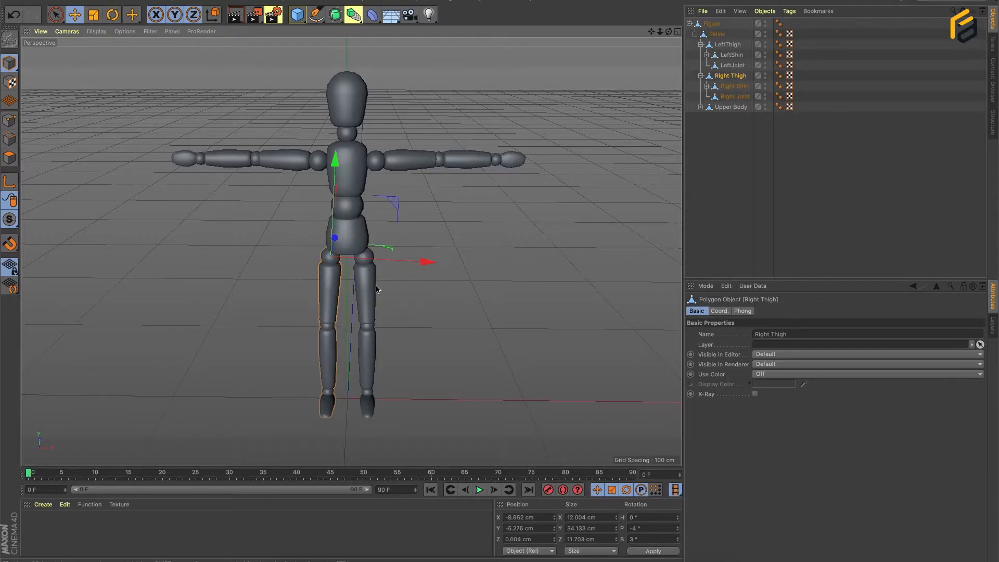
left_click(700, 76)
Step: Expand the LeftShin branch and try Select Children on the Right Thigh
left_click(707, 55)
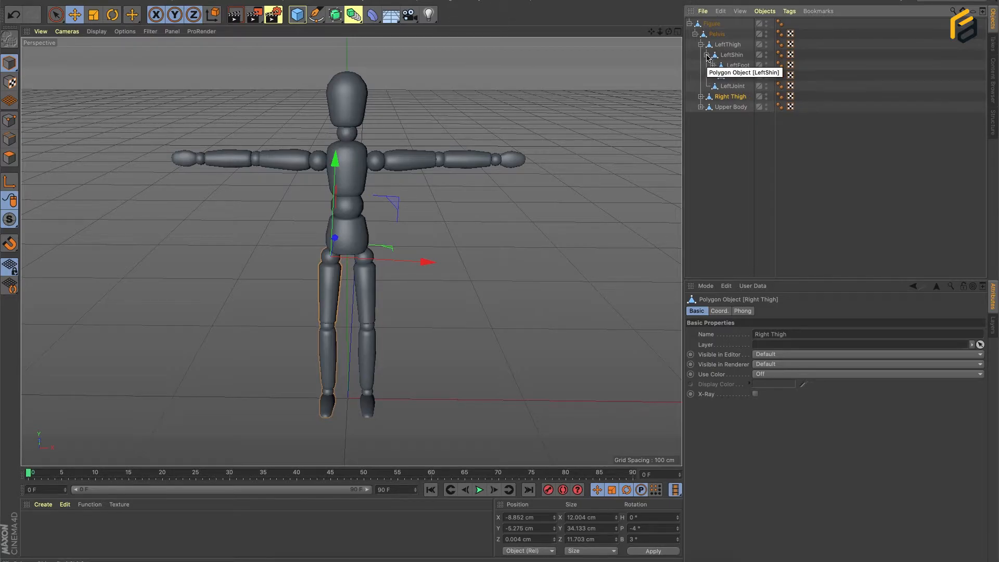
left_click(721, 12)
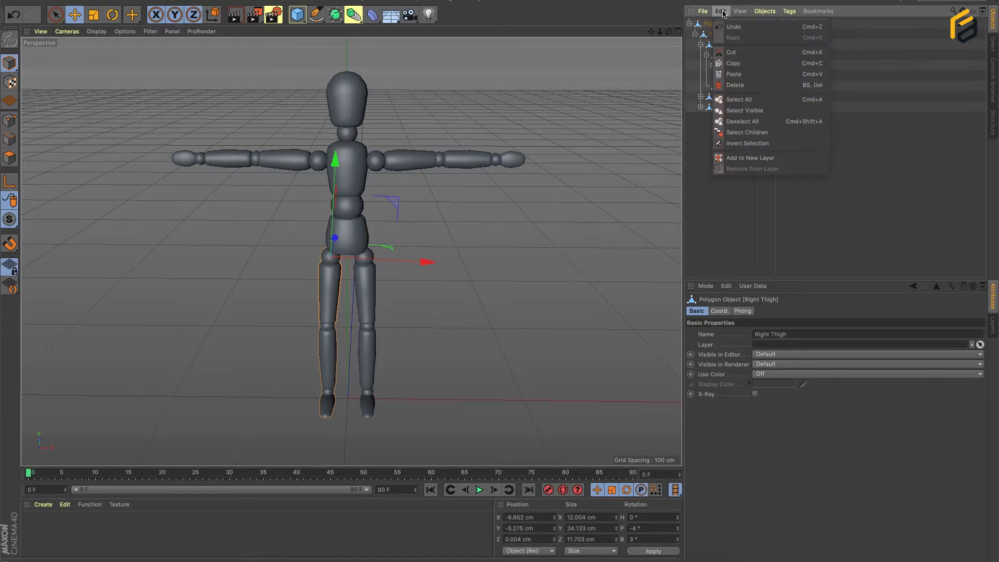
left_click(759, 132)
Step: Try Select Children on the Pelvis, and clear the selection
left_click(720, 46)
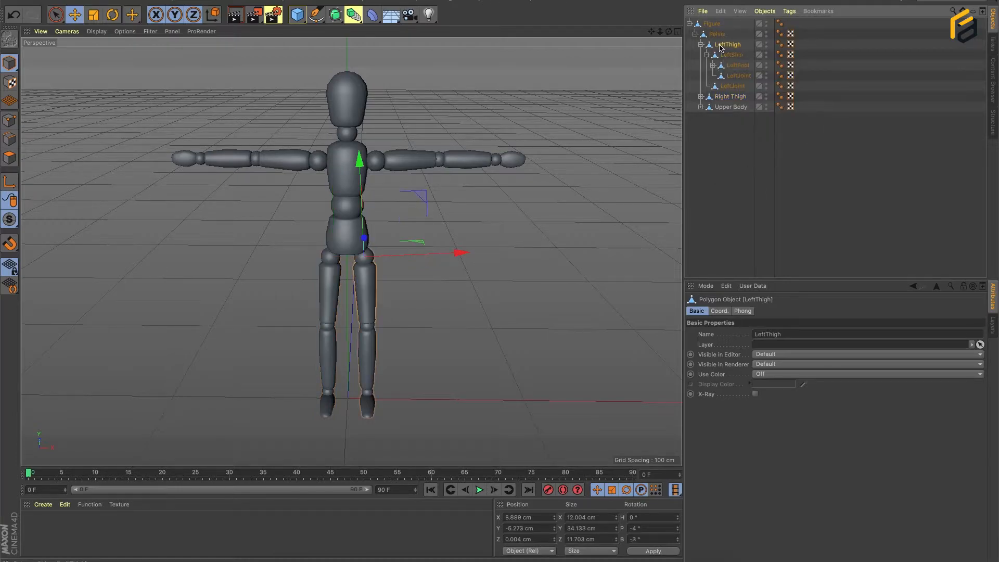
left_click(716, 34)
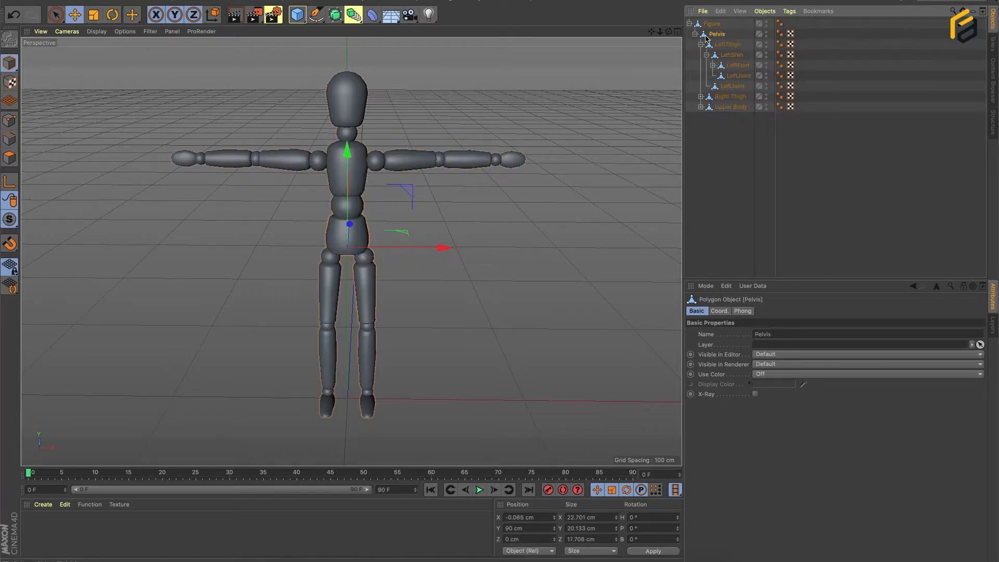
left_click(720, 11)
left_click(764, 134)
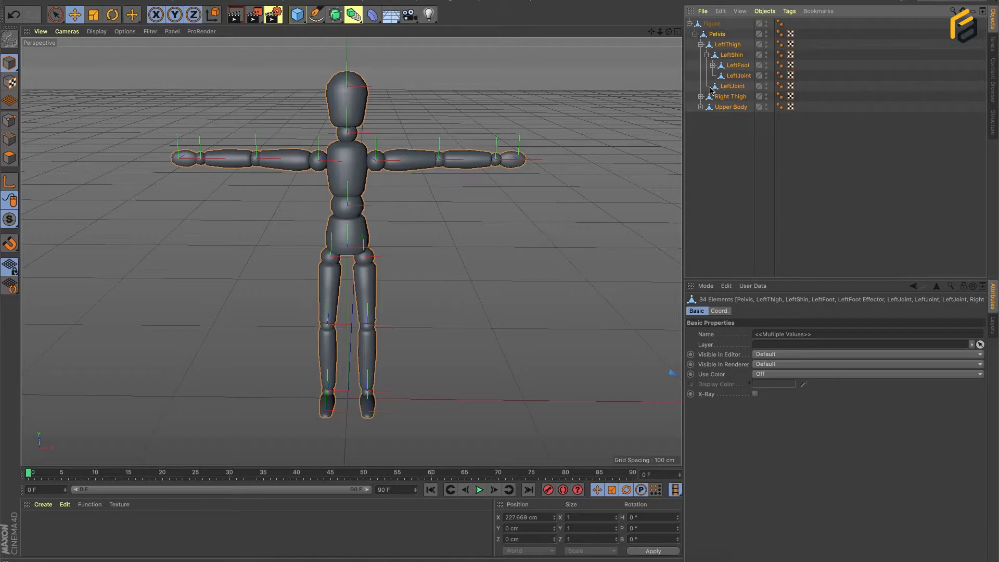
left_click(751, 158)
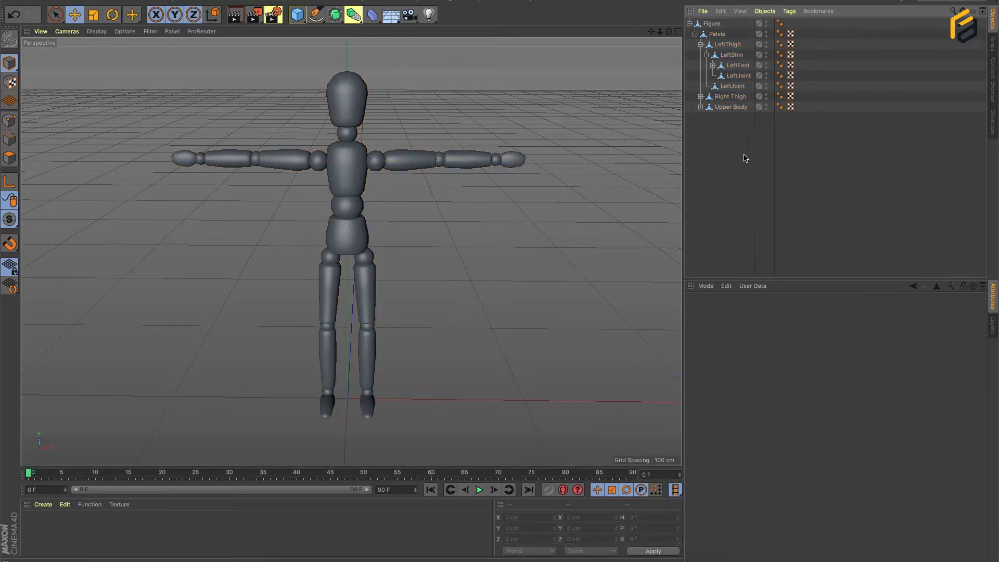
Step: Select the Pelvis in the viewport and move it along Z to about -2.7 cm
left_click(348, 240)
left_click_drag(351, 236, 351, 241)
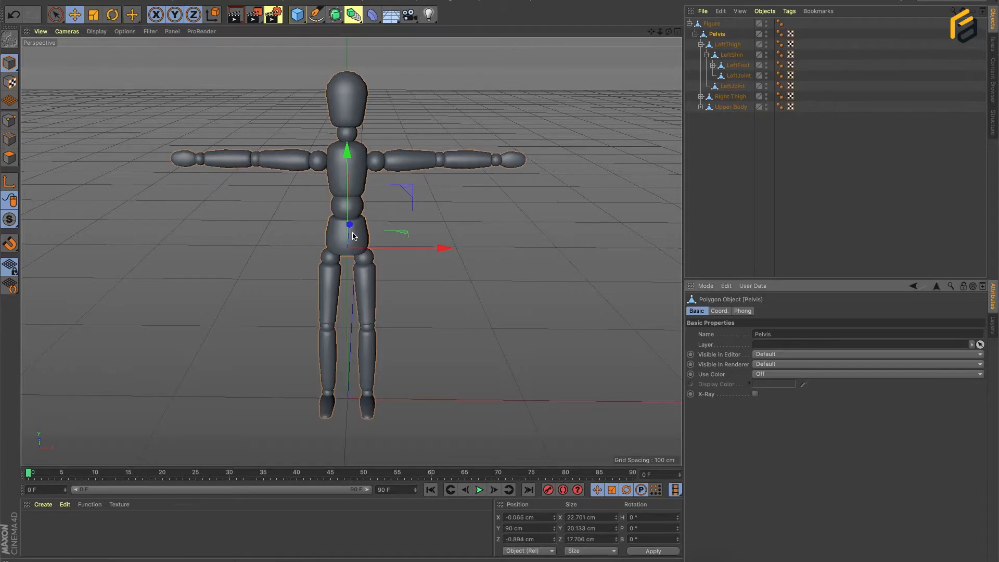
left_click(701, 45)
left_click(700, 45)
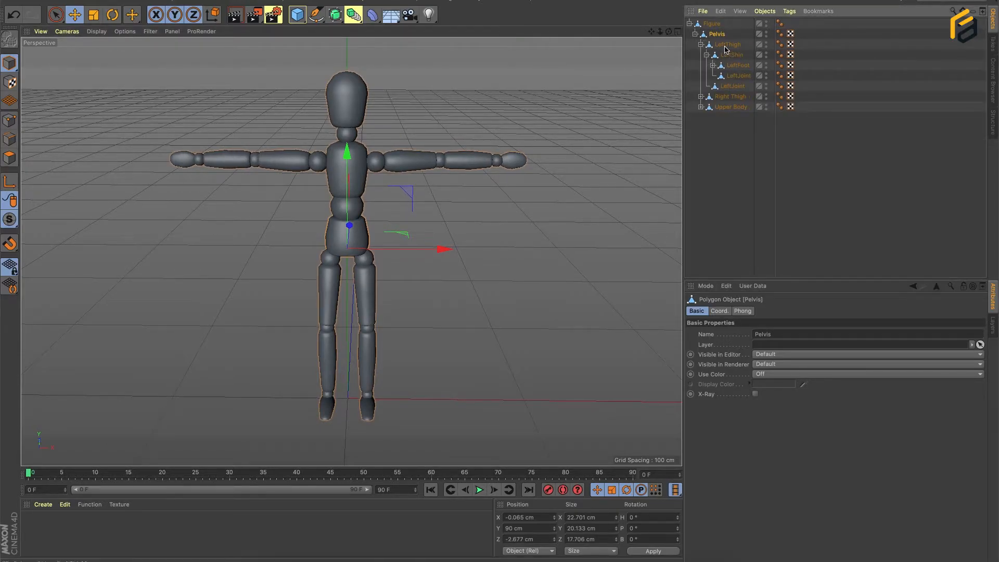
Step: Select the LeftThigh together with all its children
left_click(726, 47)
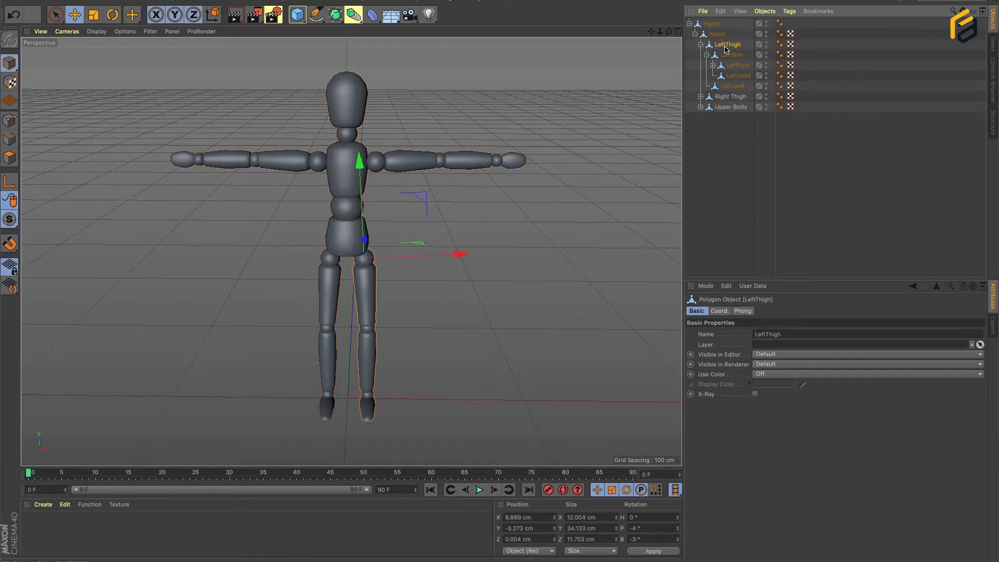
left_click(720, 11)
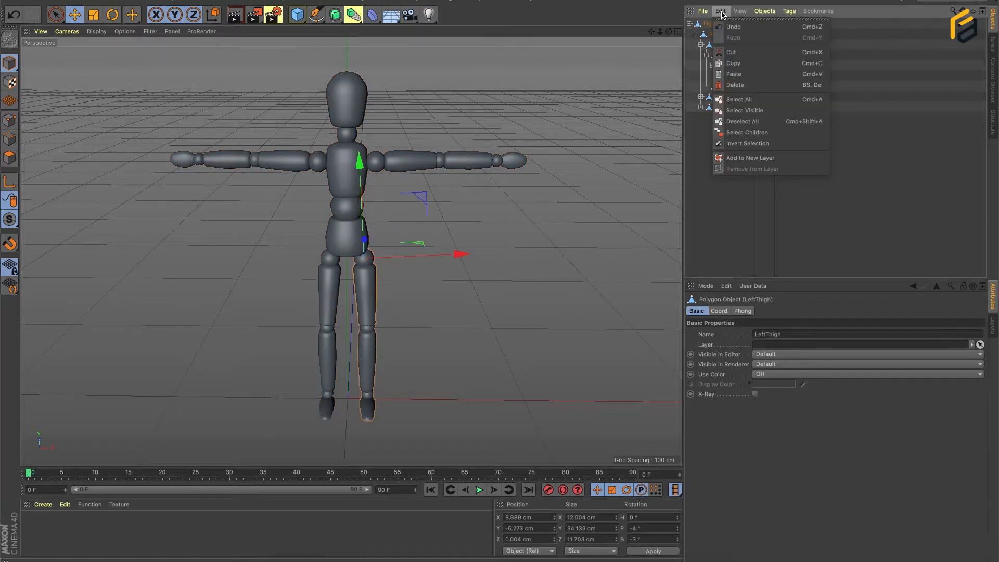
left_click(744, 133)
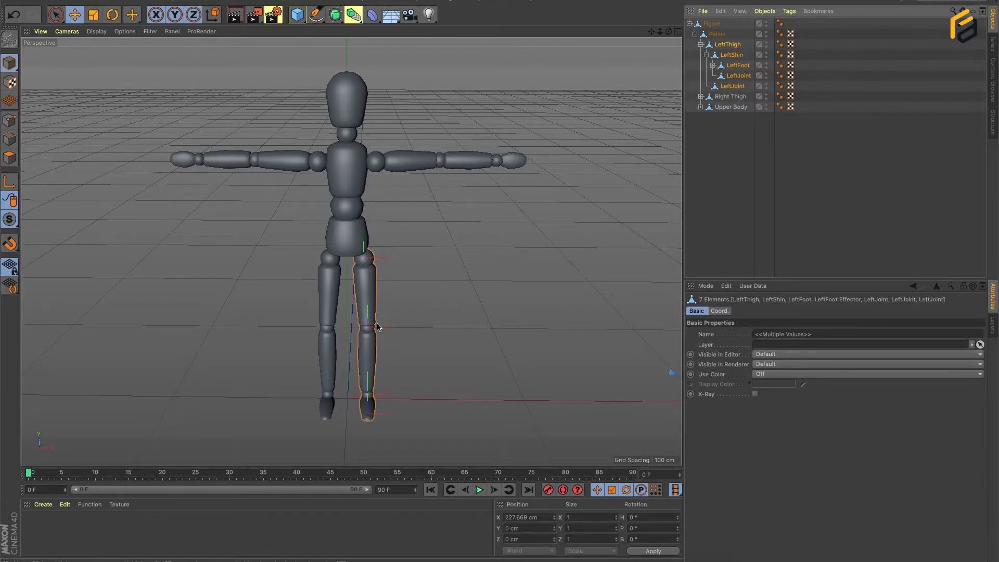
Step: Move the selected left leg parts along X to about 225.6 cm
scroll(378, 327, "down", 3)
scroll(378, 327, "up", 3)
scroll(379, 327, "down", 3)
mouse_move(662, 364)
left_mouse_down()
mouse_move(700, 365)
mouse_move(648, 367)
mouse_move(699, 370)
mouse_move(653, 371)
left_mouse_up()
scroll(472, 278, "up", 2)
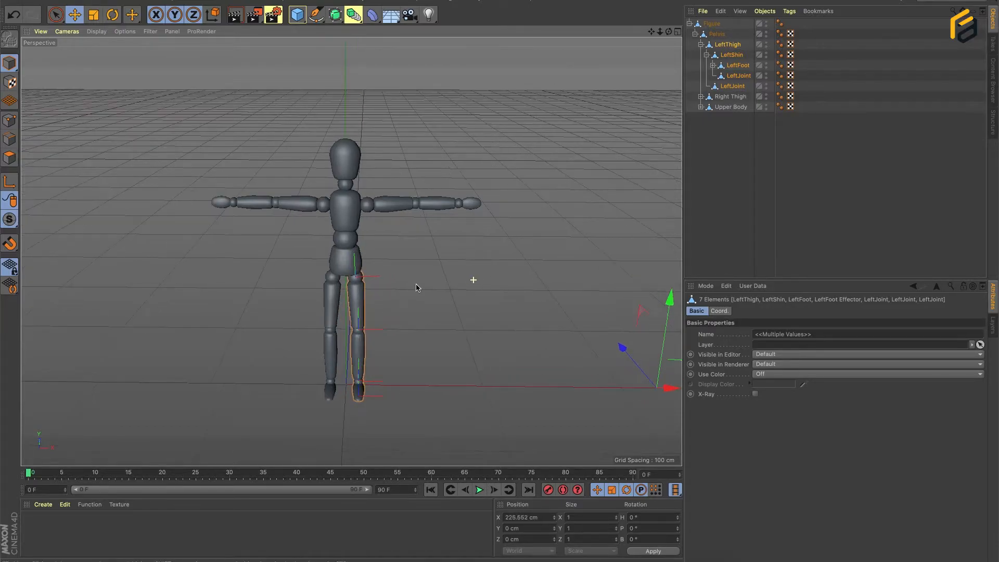
Step: Review the Objects commands without applying any, and select only the LeftThigh
left_click(764, 11)
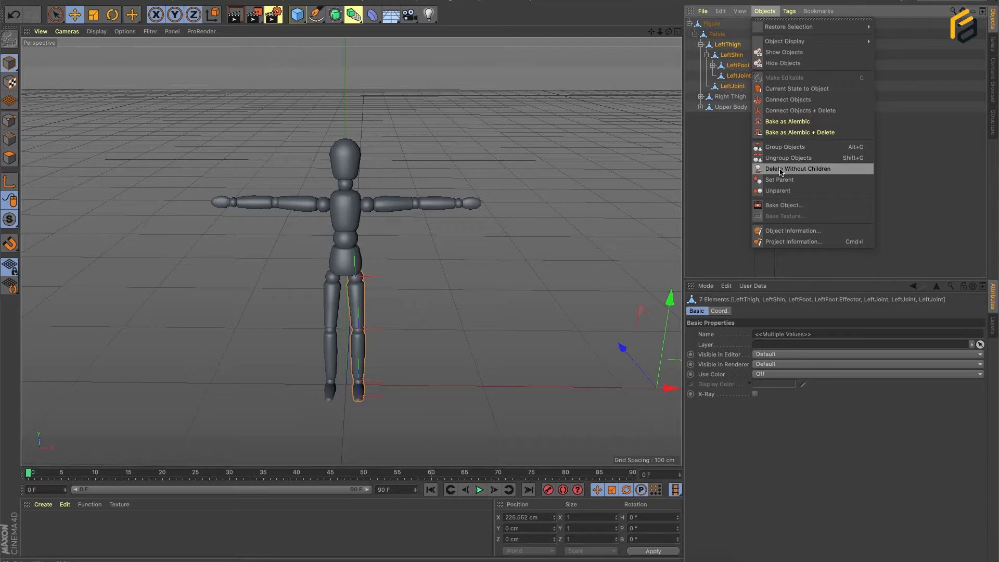
left_click(731, 173)
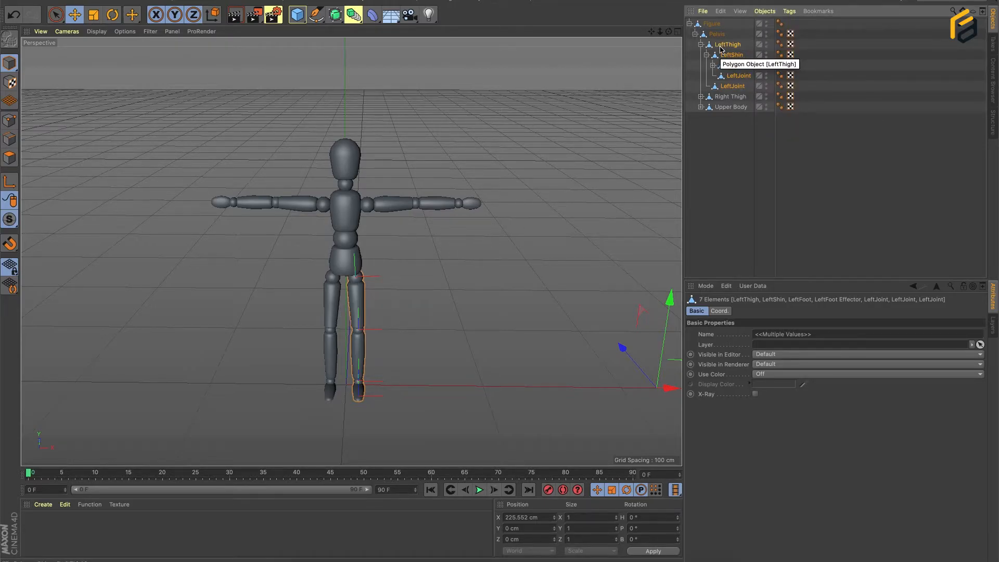
left_click(720, 45)
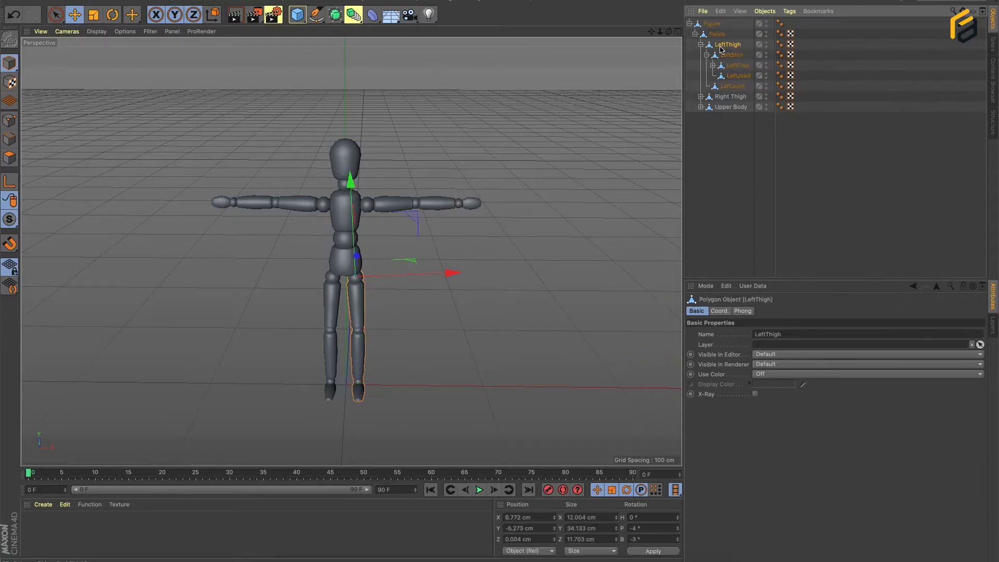
Step: Delete the LeftThigh without its children, and undo the deletion
left_click(768, 13)
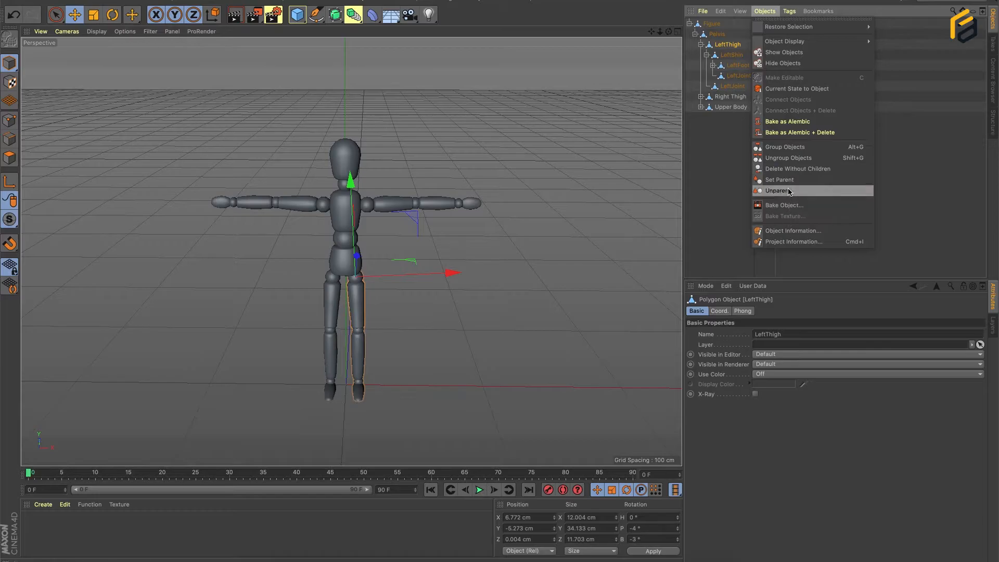
left_click(787, 169)
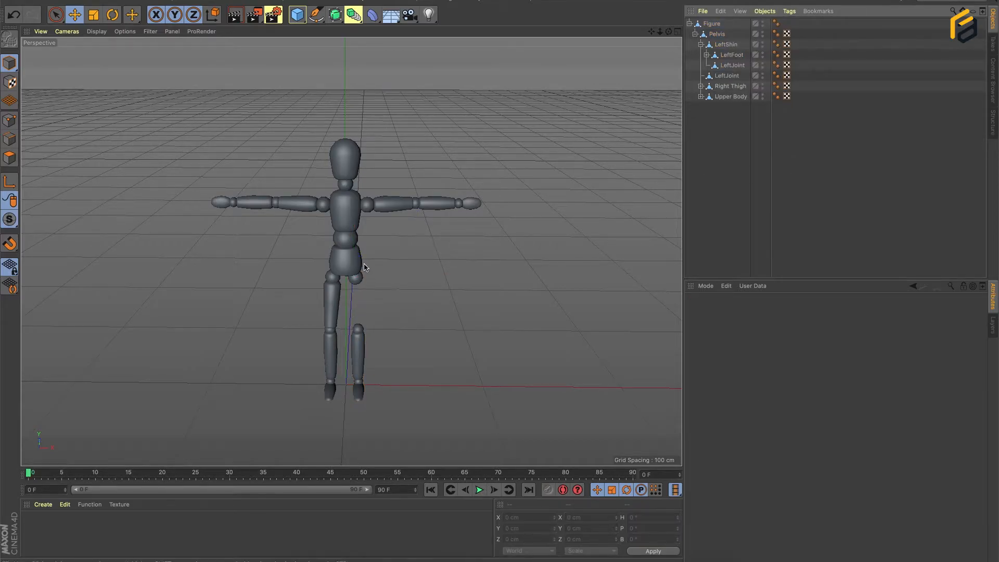
scroll(359, 291, "up", 4)
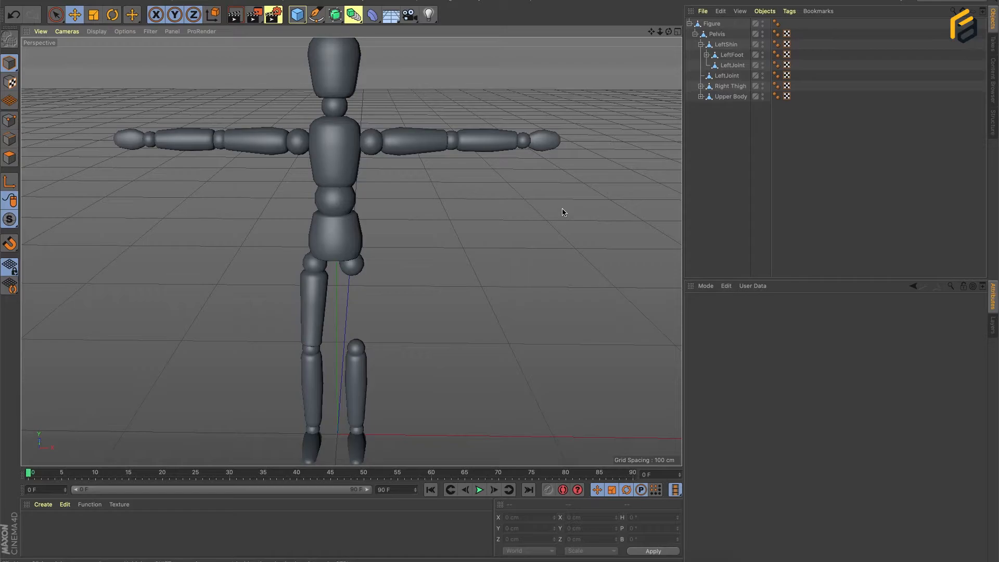
key("ctrl+z")
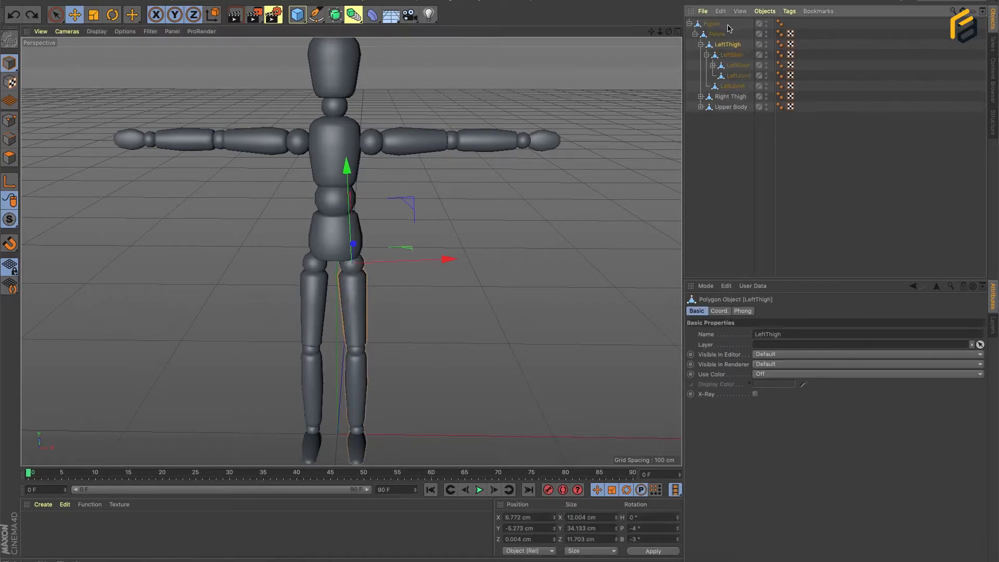
Step: Delete the top-level Figure object without its children
left_click(711, 23)
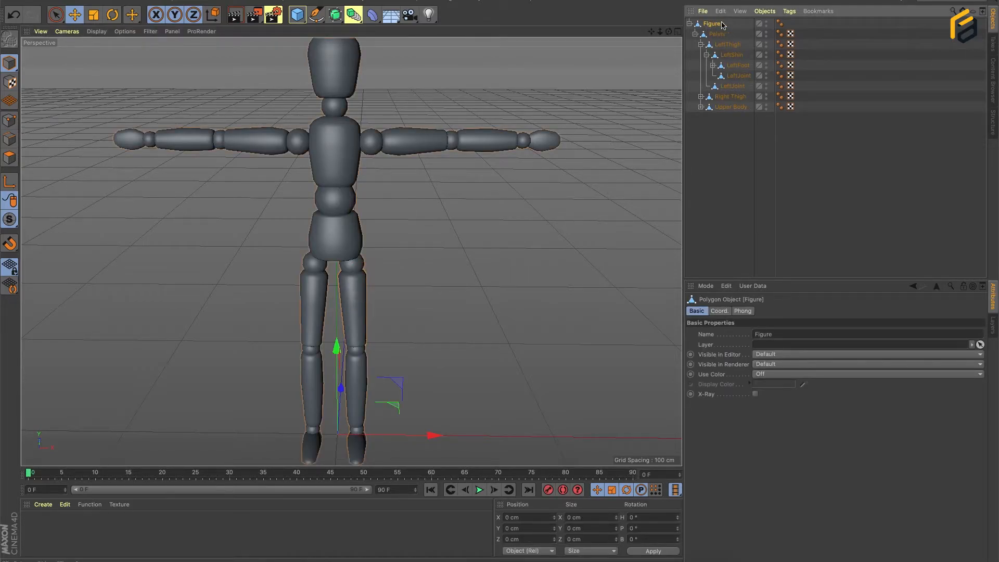
left_click(762, 13)
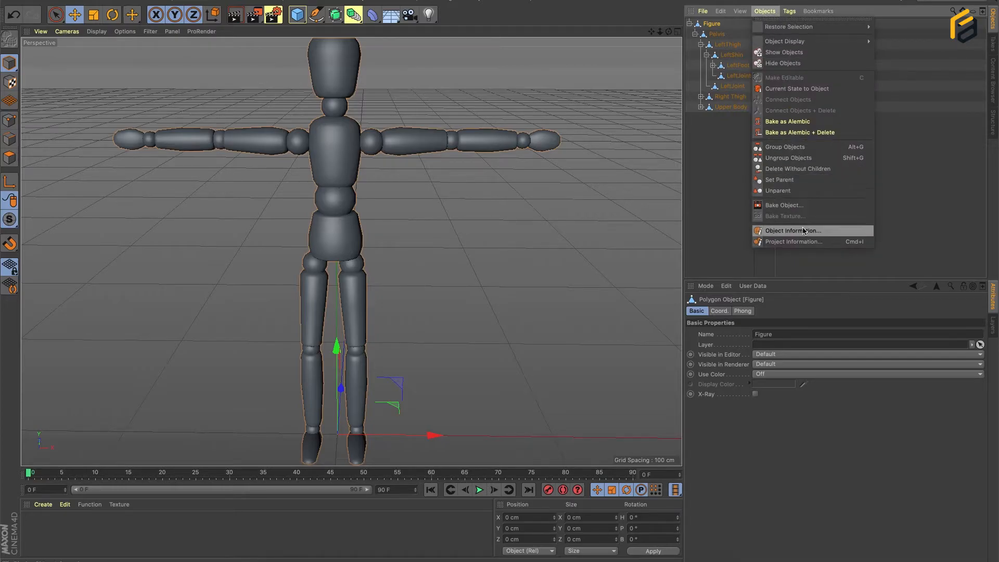
left_click(796, 170)
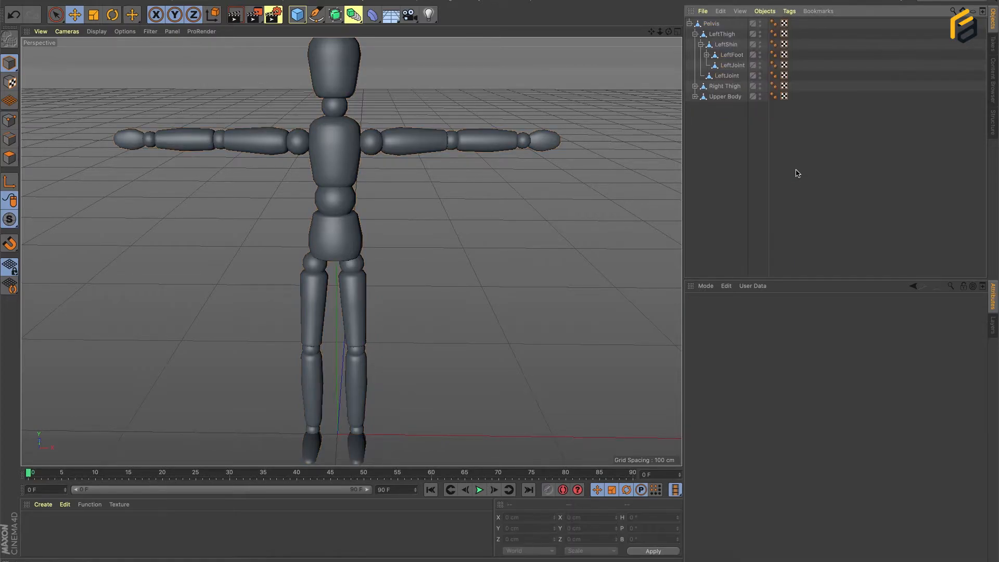
key("h")
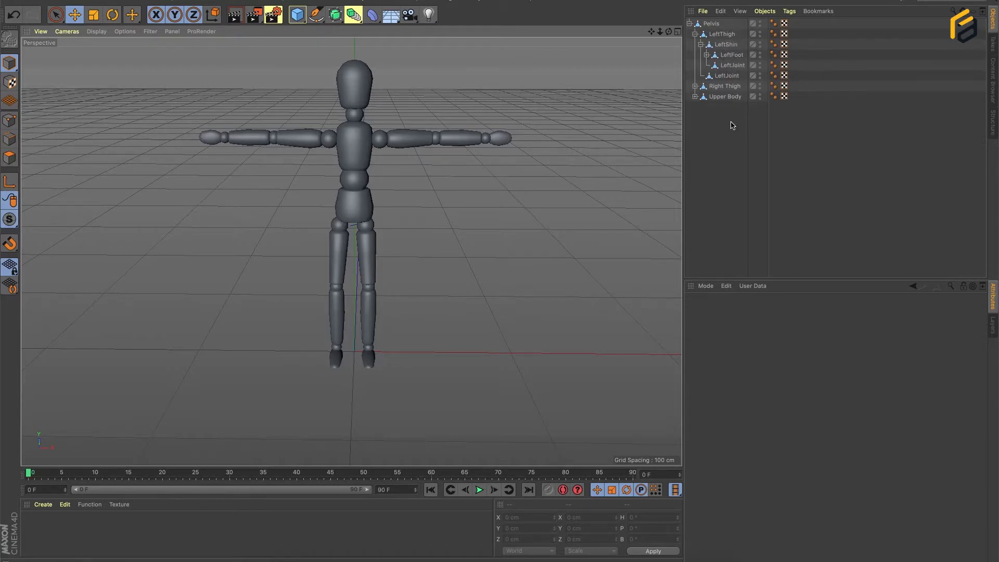
Step: Delete the Pelvis without its children
left_click(711, 24)
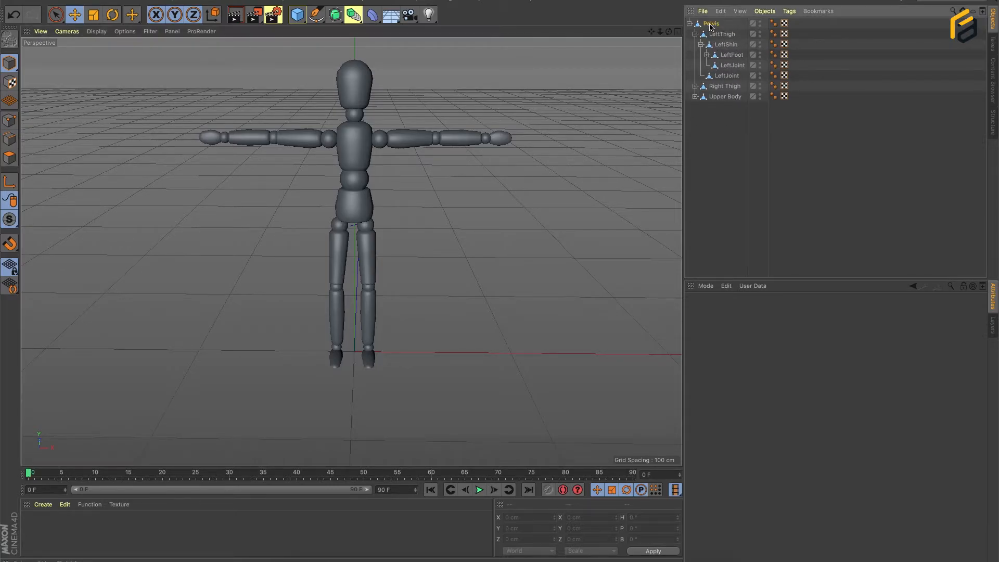
left_click(765, 12)
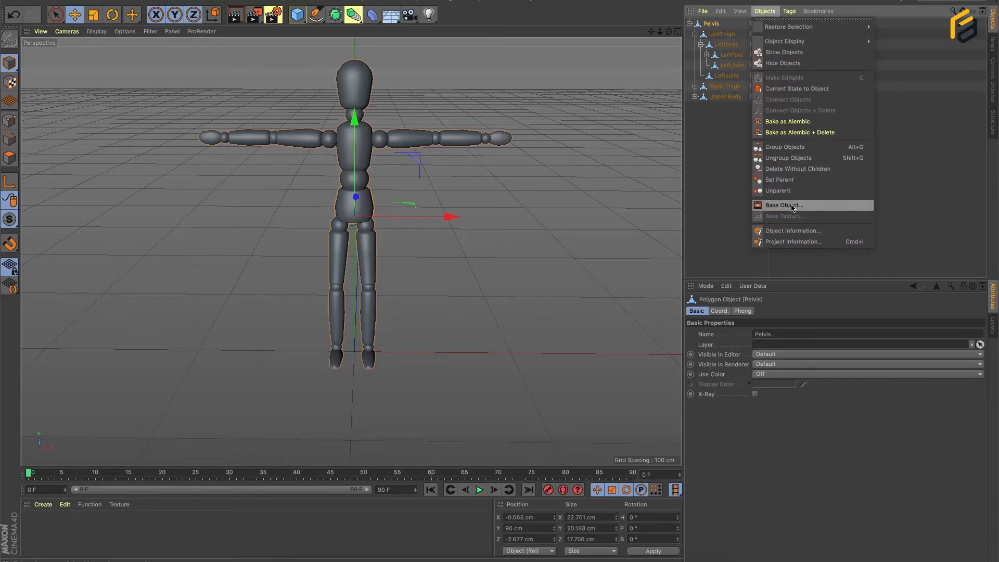
left_click(785, 169)
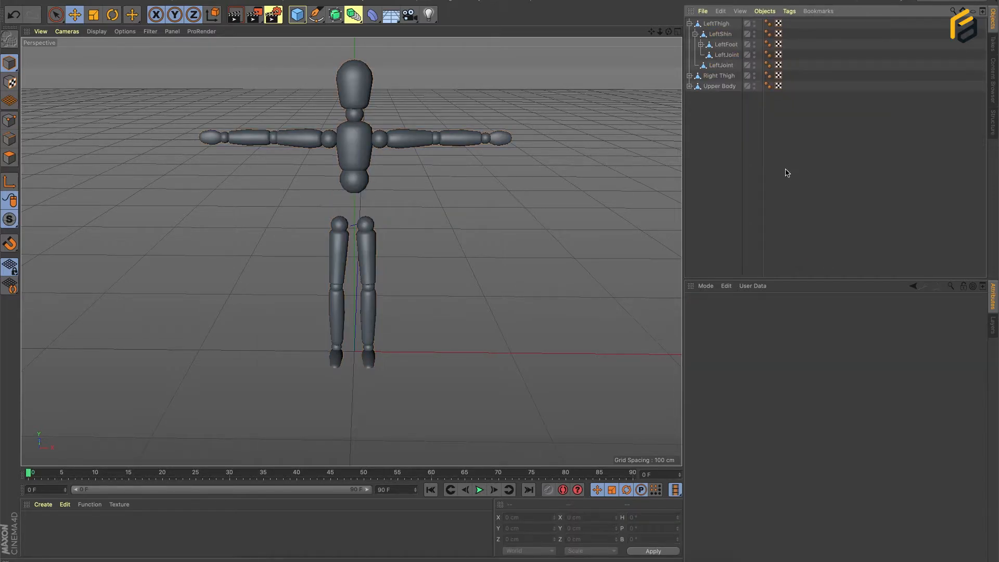
scroll(575, 192, "up", 6)
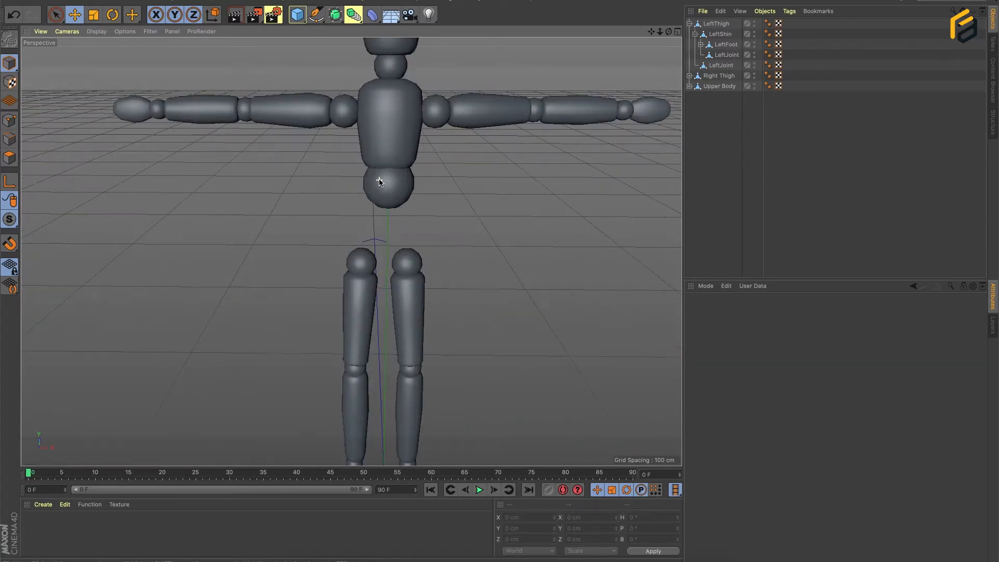
scroll(379, 183, "down", 4)
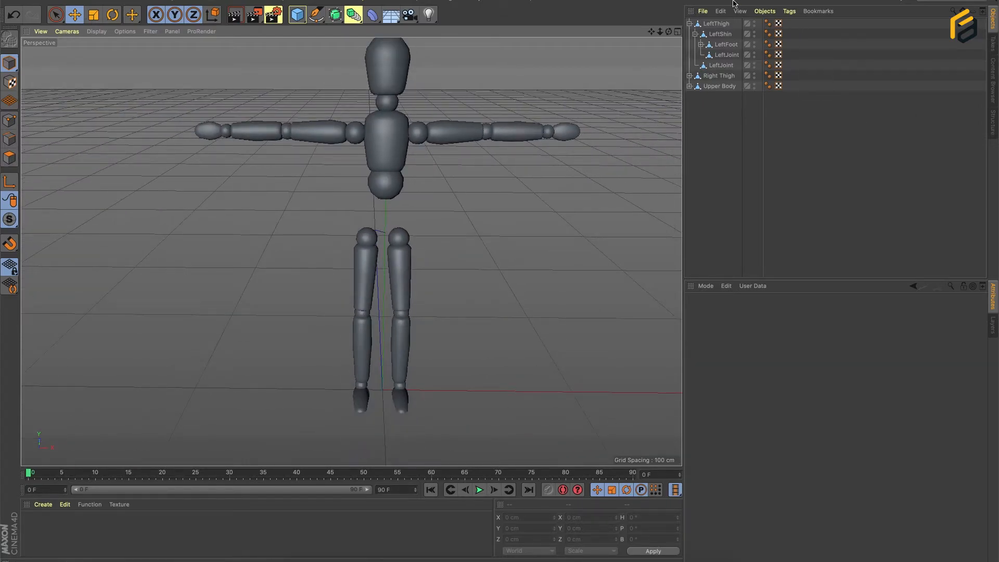
Step: Delete all the remaining figure parts, and undo the deletion
left_click_drag(793, 107, 687, 11)
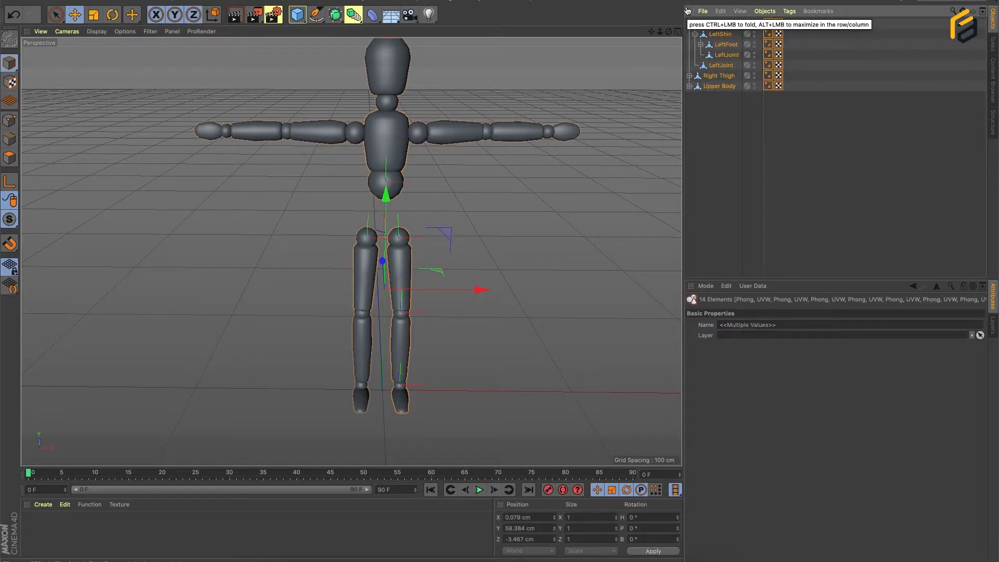
key("Delete")
left_click(721, 11)
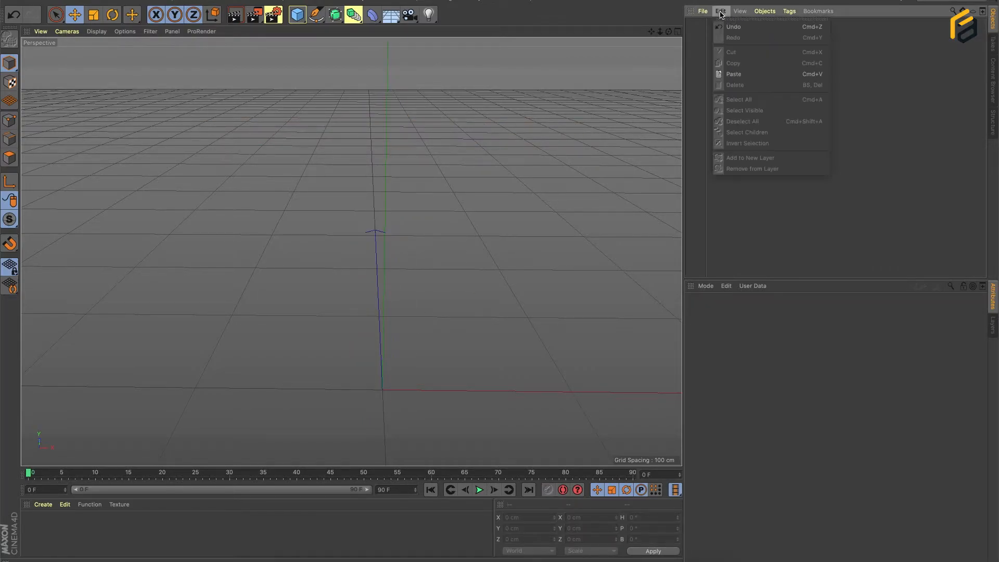
left_click(733, 26)
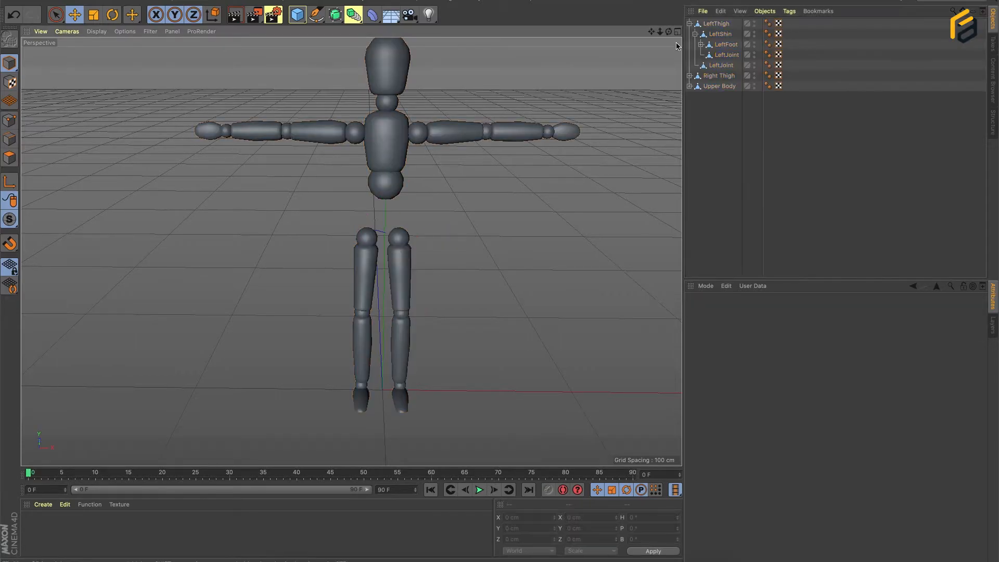
Step: Clear all the remaining figure parts from the scene and add a default cube
left_click_drag(791, 106, 696, 17)
key("Delete")
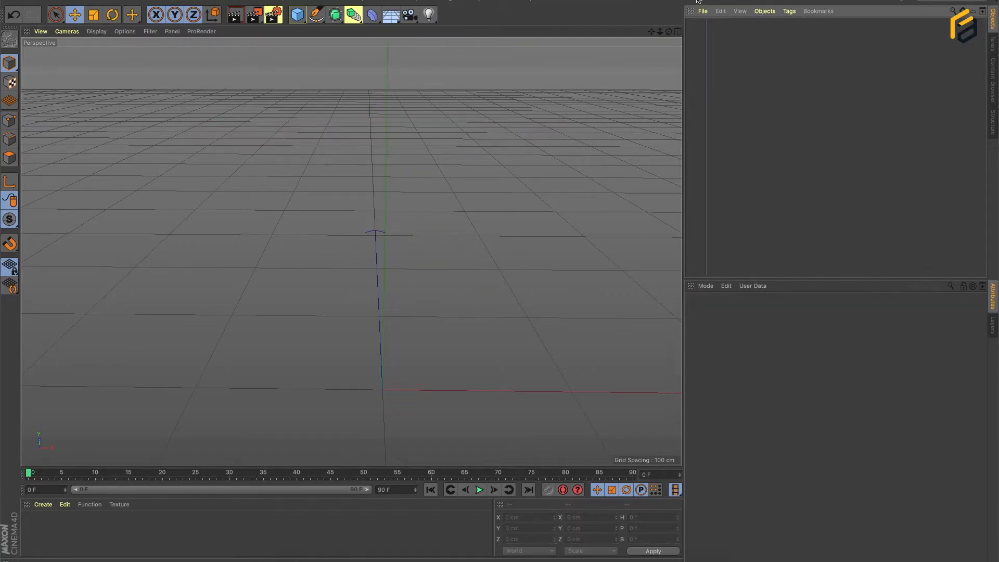
left_click(297, 15)
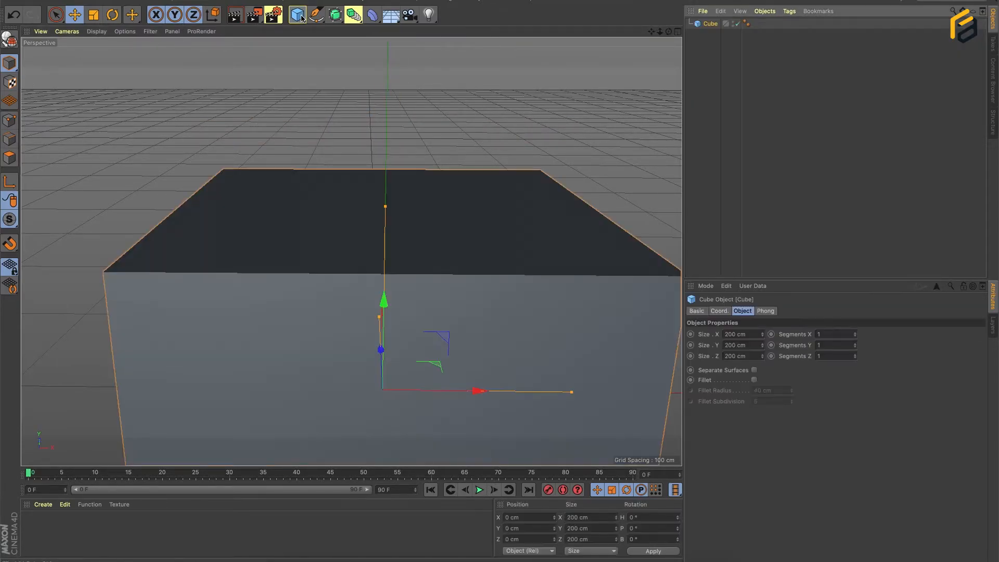
scroll(357, 208, "down", 10)
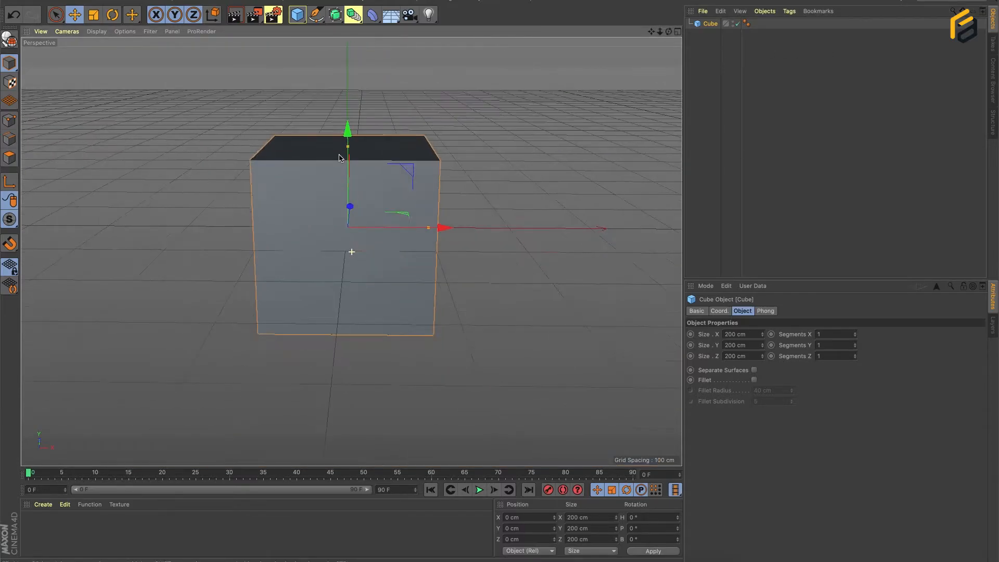
Step: Set the Object Manager's icon size to Large Icons
left_click(742, 13)
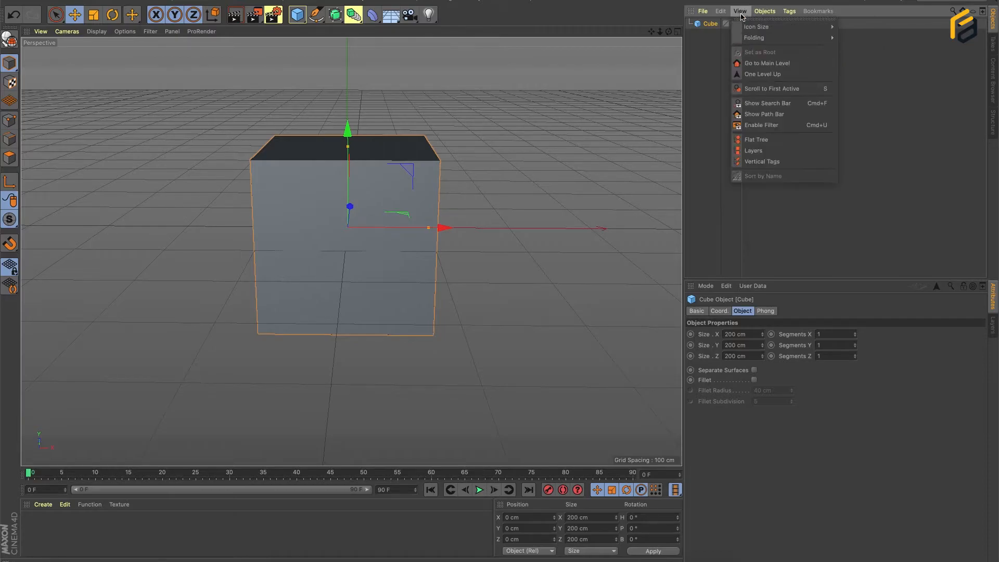
left_click(696, 92)
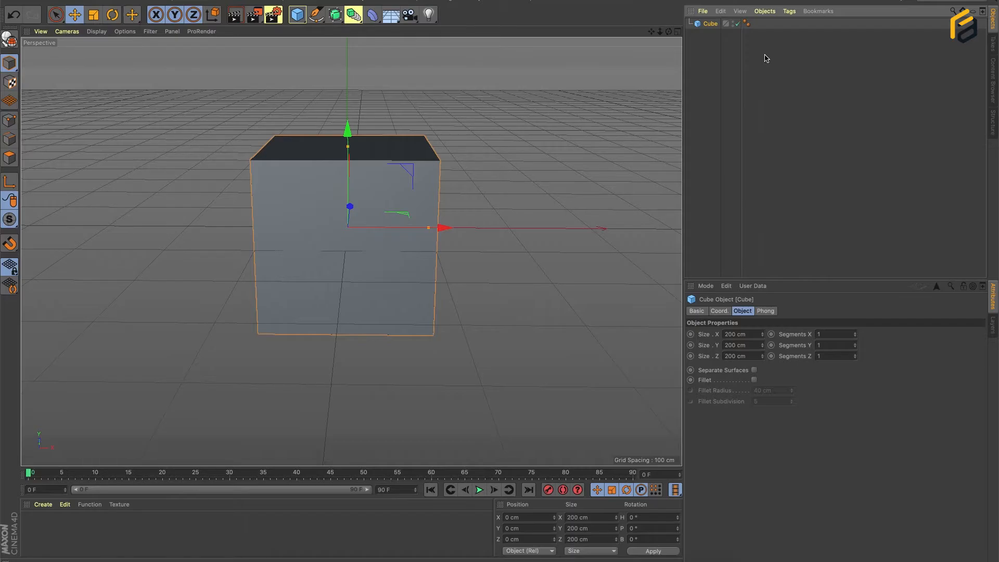
left_click(741, 12)
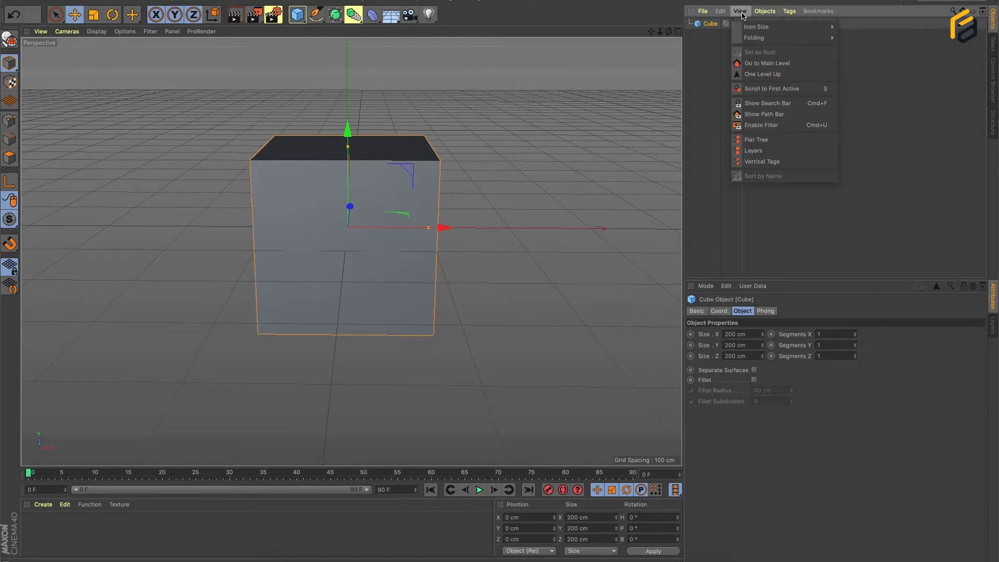
mouse_move(746, 29)
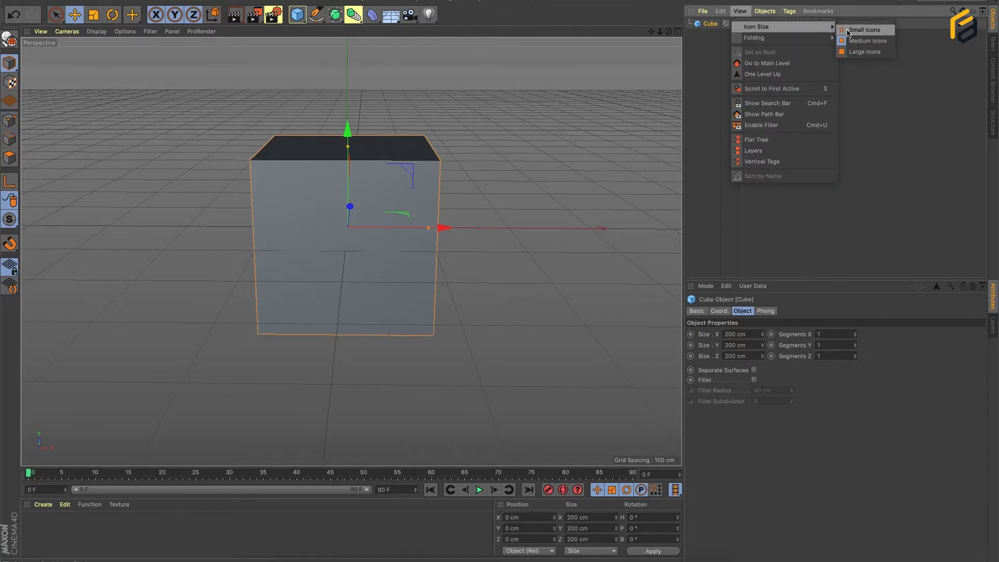
left_click(860, 54)
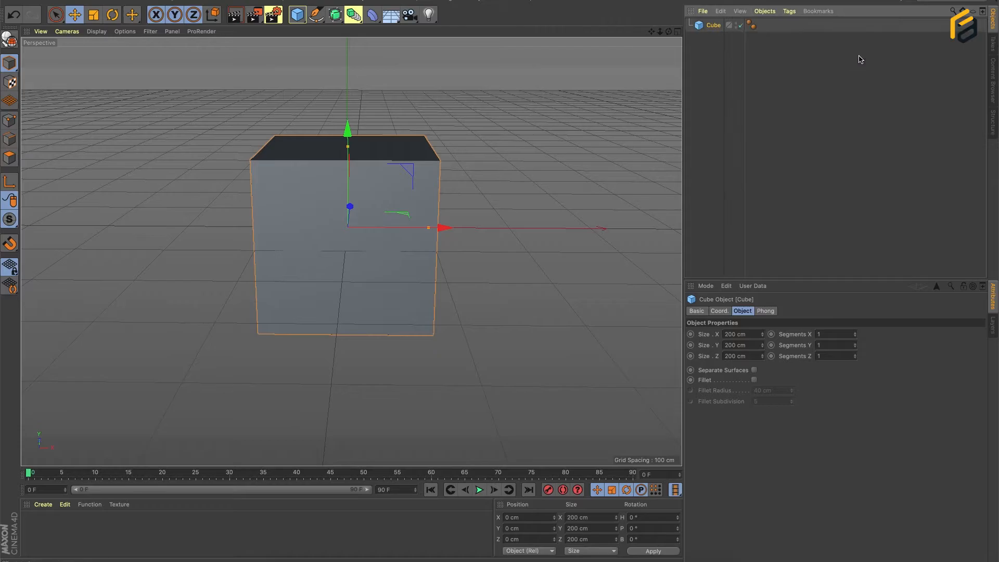
Step: Set the Object Manager's icon size to Small Icons and return it to Medium Icons
left_click(739, 11)
mouse_move(749, 27)
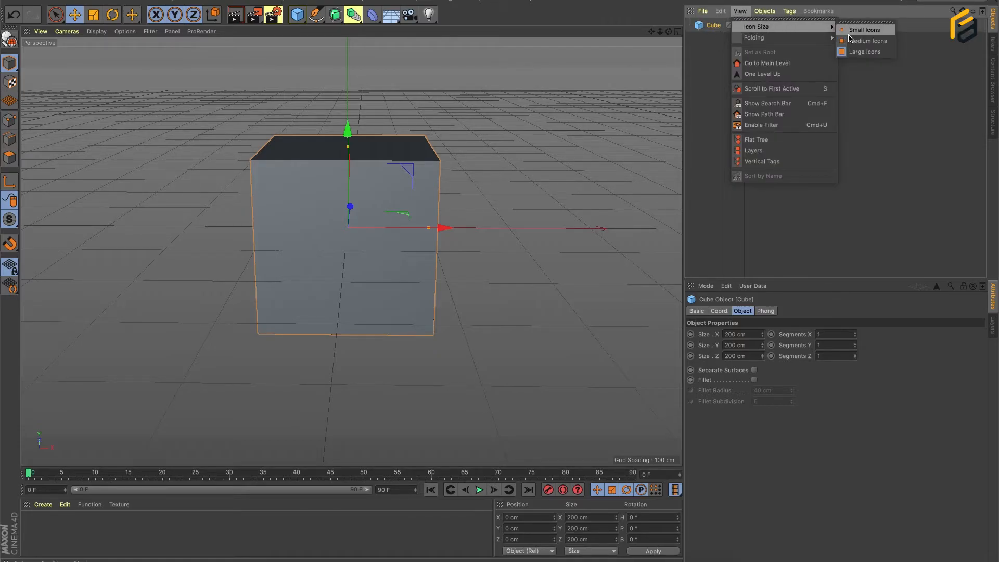
left_click(849, 34)
left_click(740, 11)
mouse_move(757, 27)
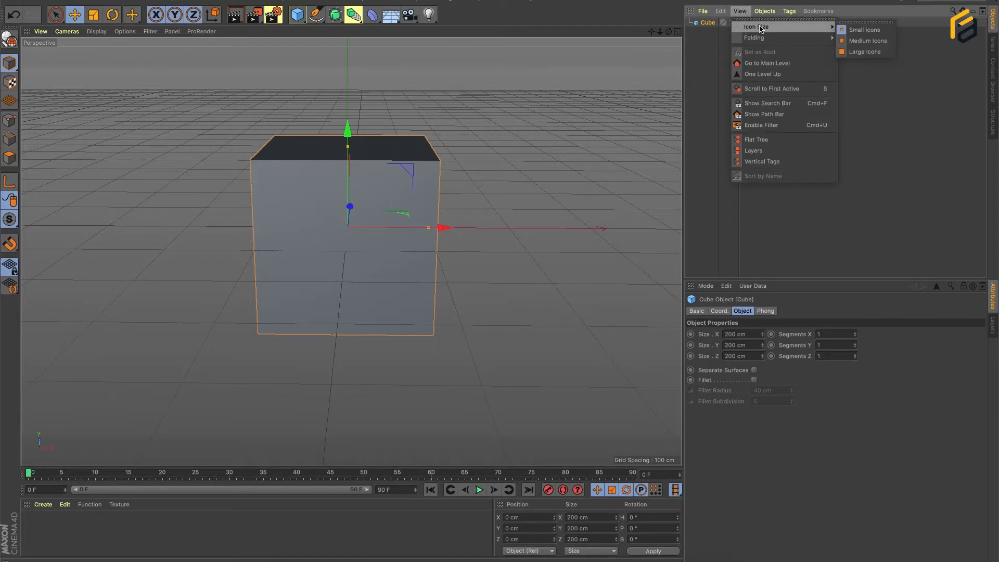
left_click(855, 40)
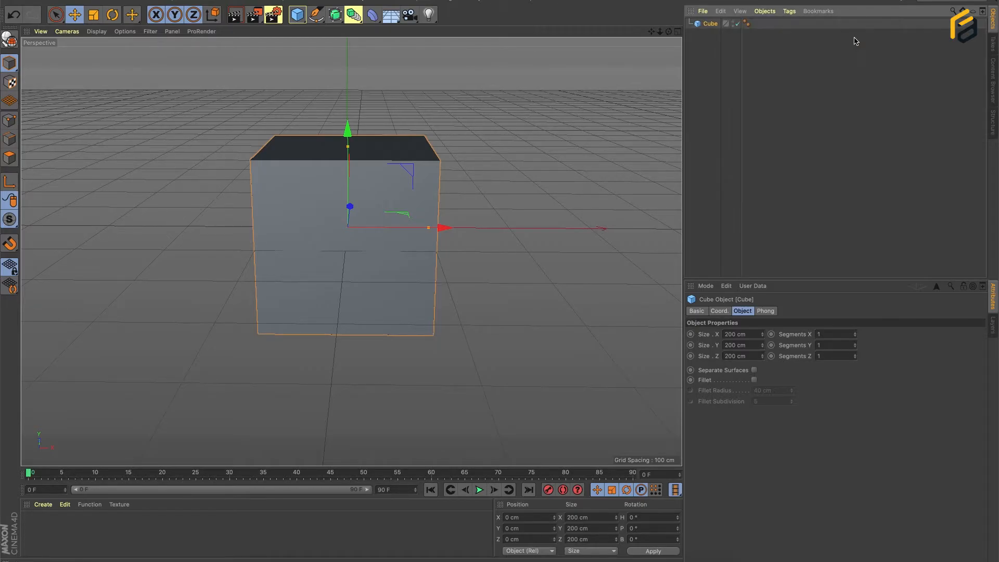
Step: Duplicate the cube twice along the X axis and move the original cube to about -75.6 cm in X
left_click(765, 11)
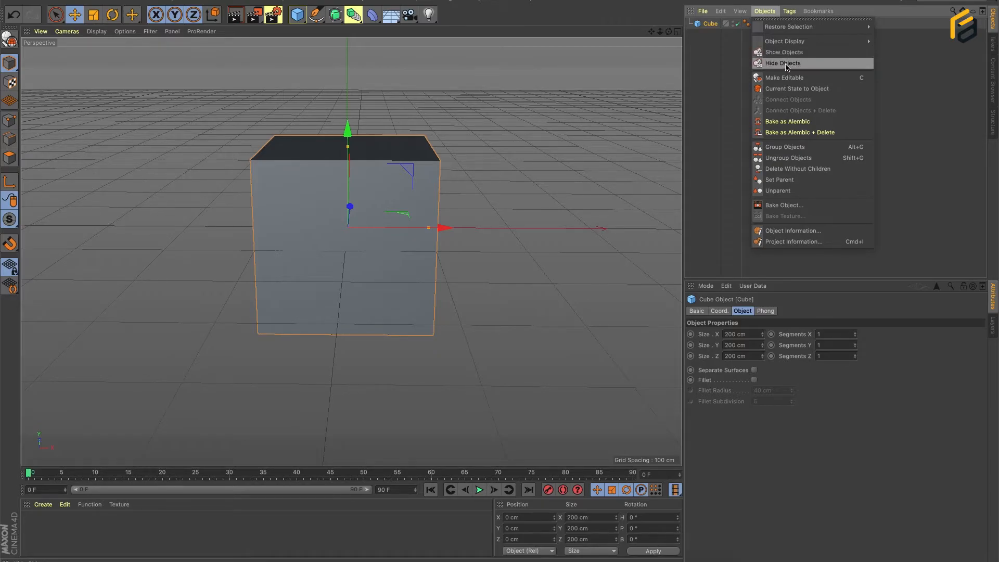
left_click(701, 54)
scroll(488, 131, "down", 3)
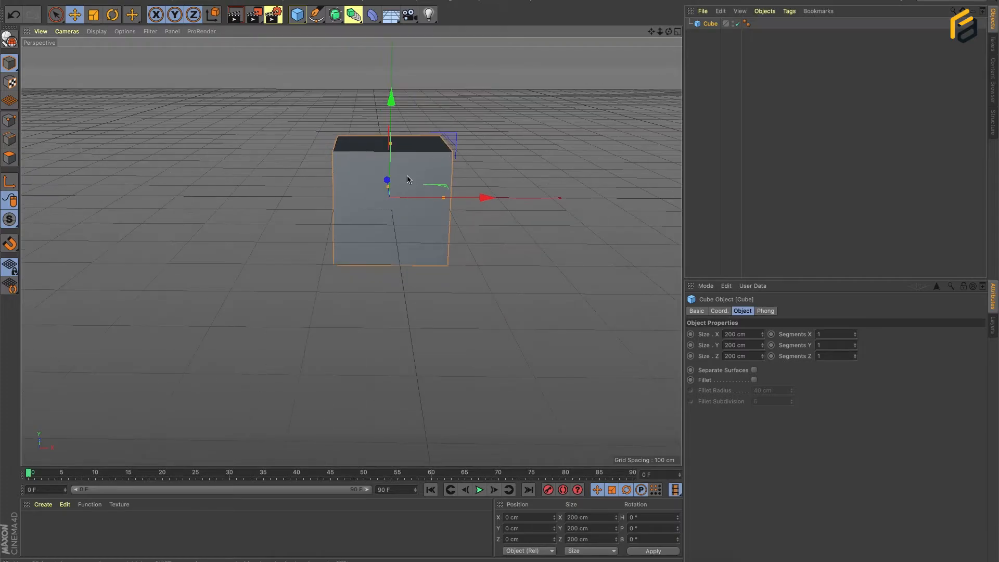
middle_click_drag(428, 182, 276, 171, "alt")
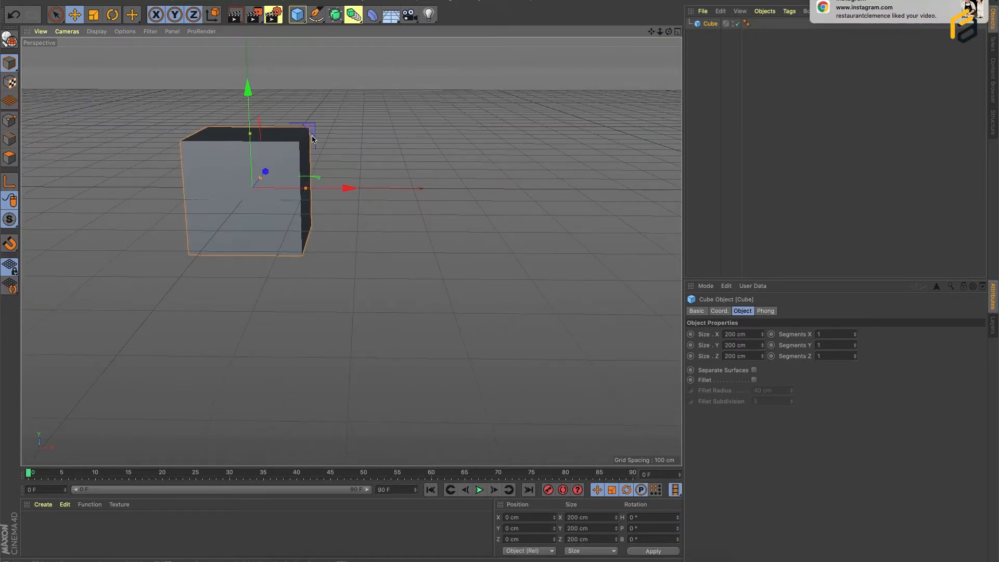
left_click_drag(348, 189, 604, 190, "ctrl")
left_click(228, 157)
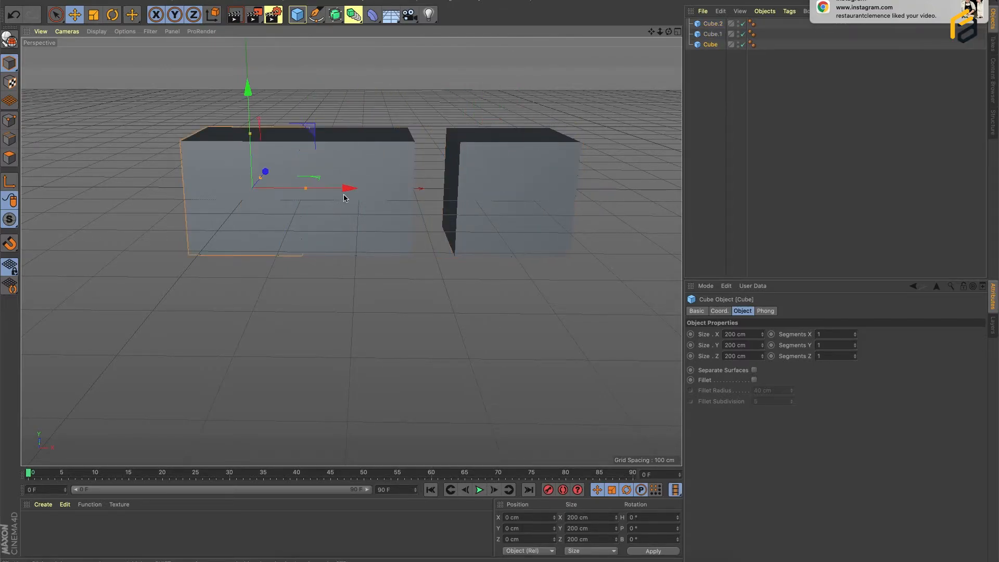
left_click_drag(364, 189, 323, 183)
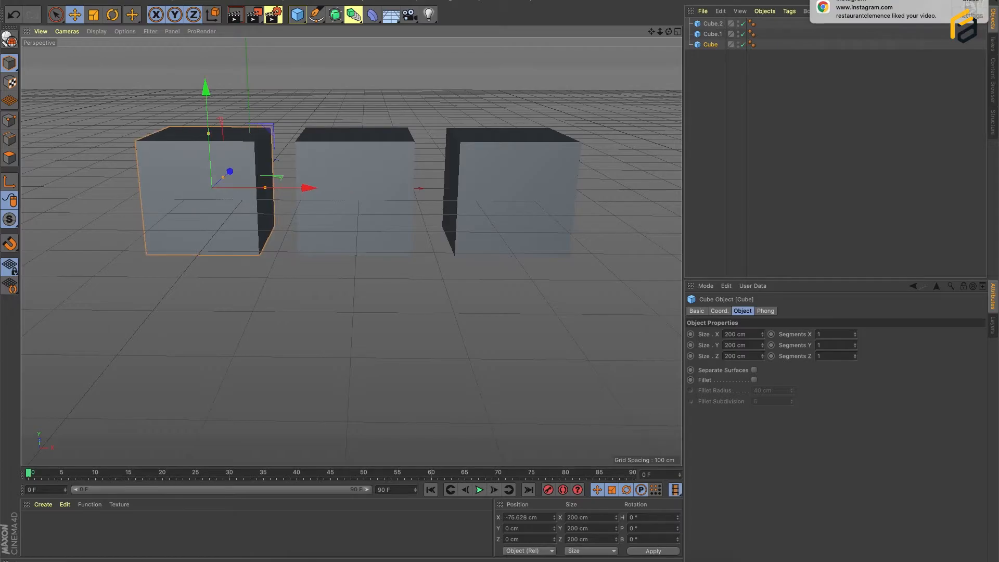
Step: Hide the original cube with the Hide Objects command
scroll(264, 172, "down", 2)
left_click_drag(264, 171, 304, 154, "alt")
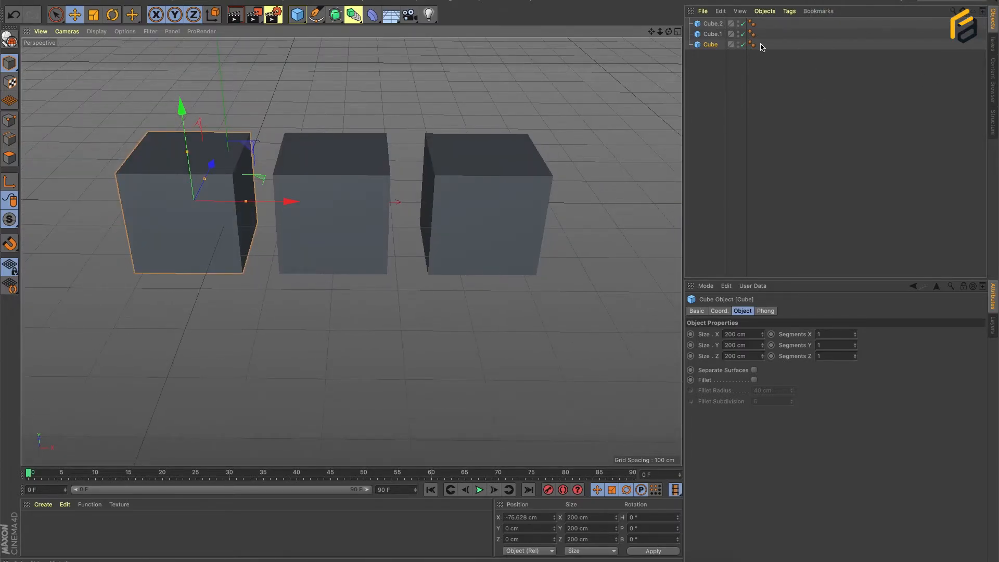
left_click(772, 14)
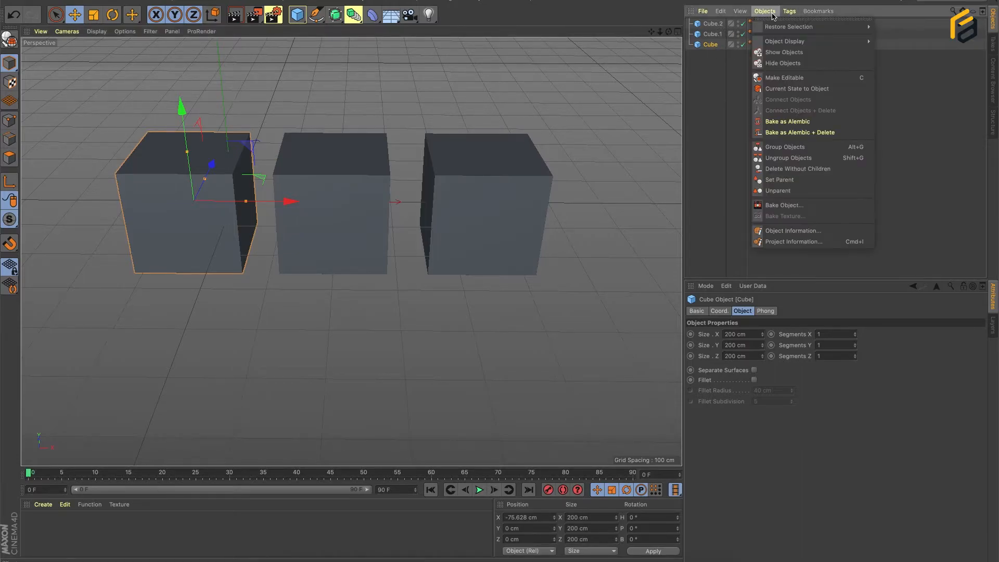
left_click(780, 63)
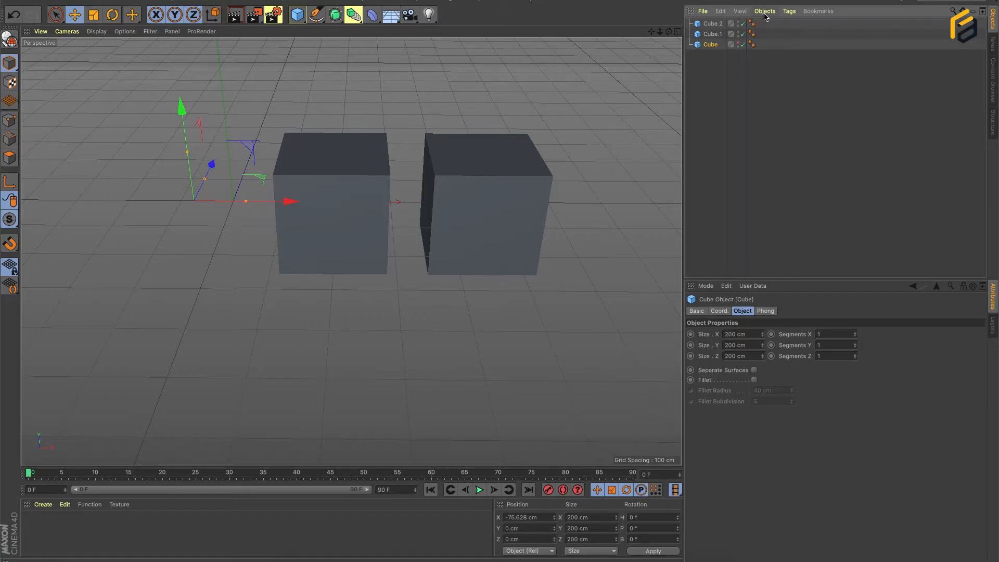
Step: Hide Cube.1 and Cube.2 in the editor viewport and render the view
left_click(739, 33)
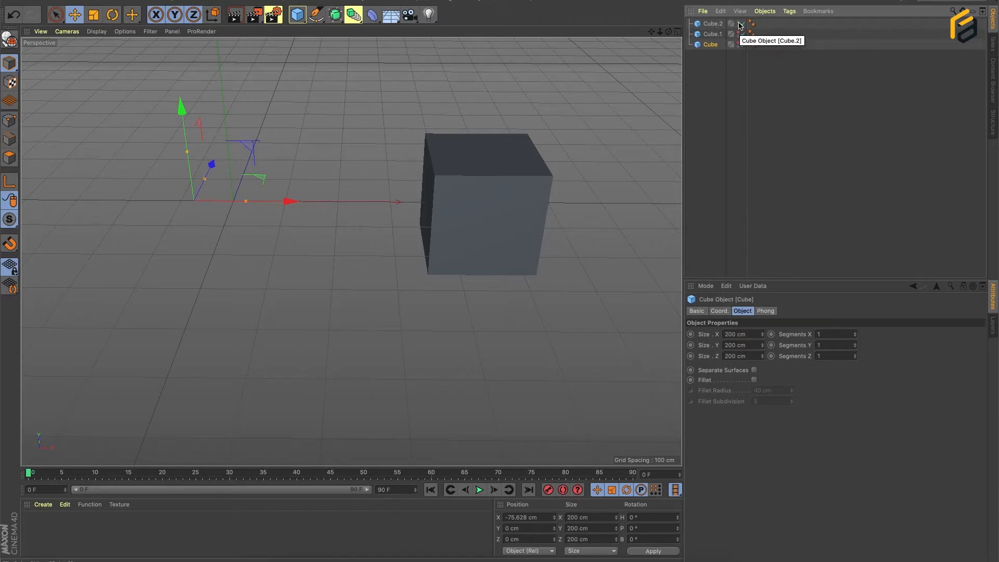
left_click(739, 25)
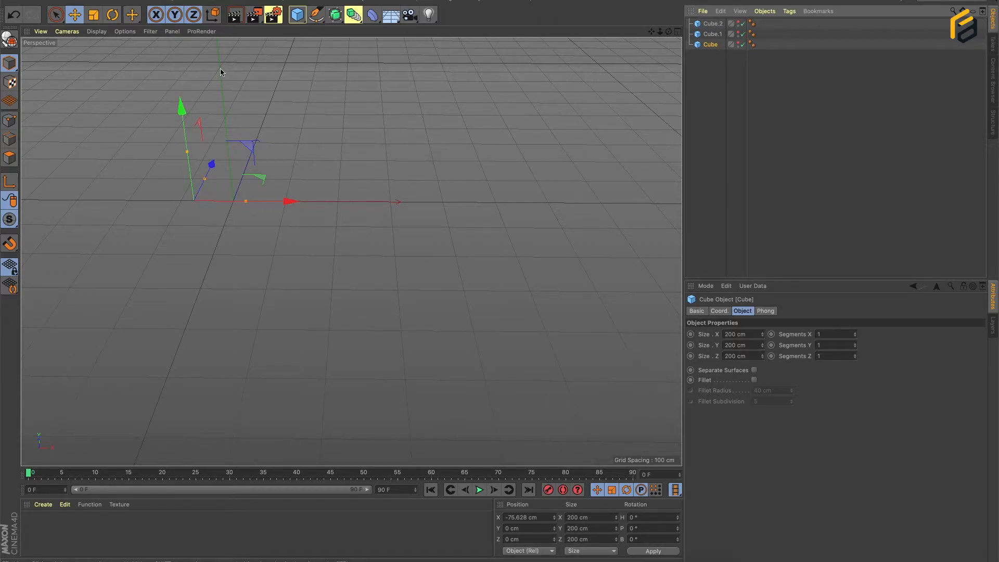
left_click(234, 16)
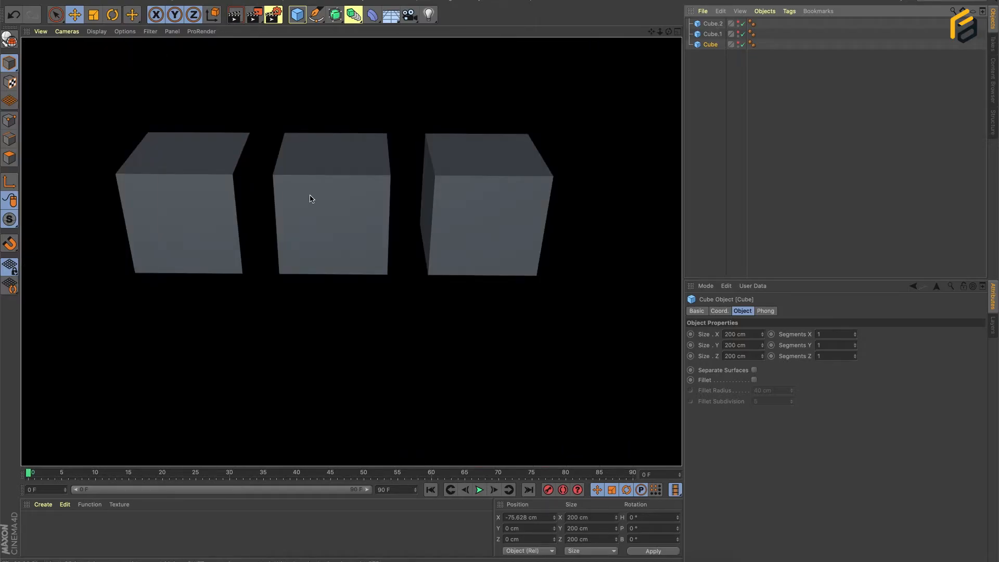
left_click(440, 124)
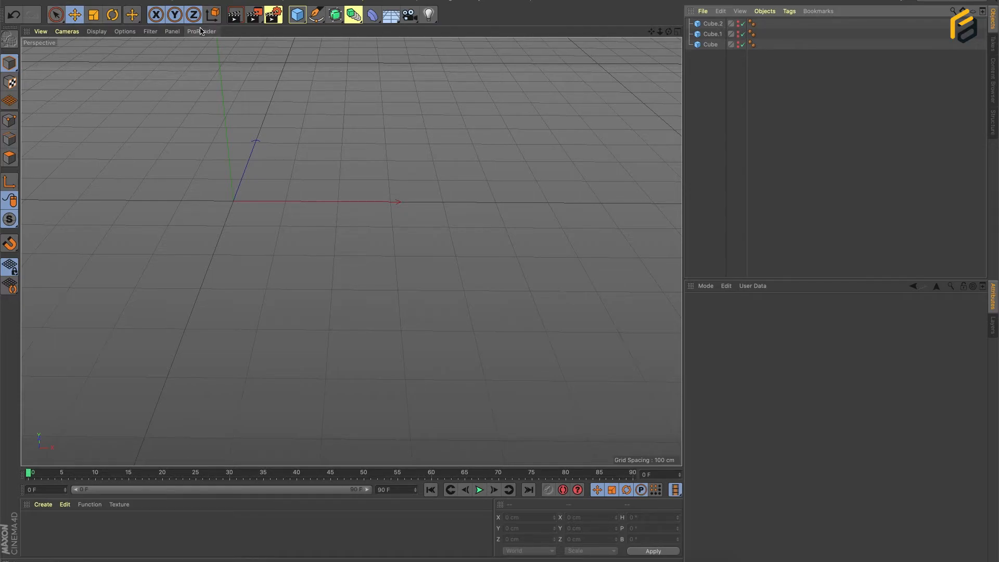
Step: Render the view with all three cubes hidden in the renderer
left_click(235, 15)
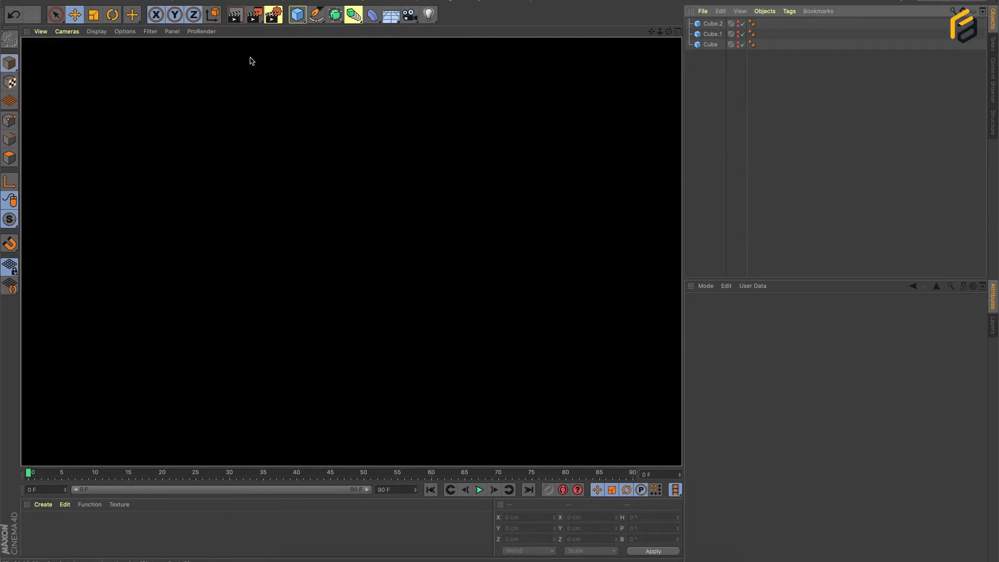
left_click(321, 205)
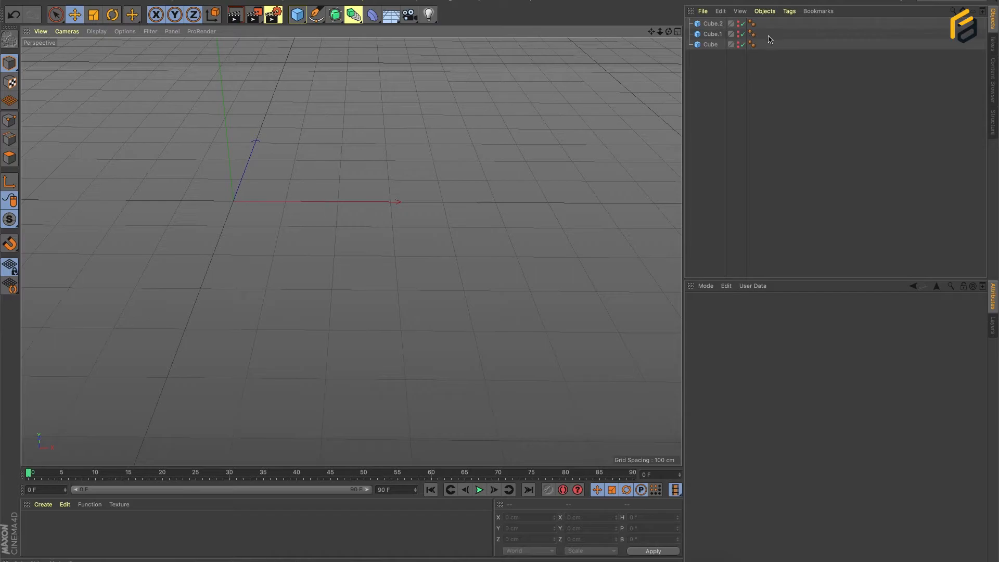
Step: Restore the editor and renderer visibility of Cube, Cube.1 and Cube.2
left_click(737, 47)
left_click(738, 43)
left_click(742, 44)
left_click(740, 35)
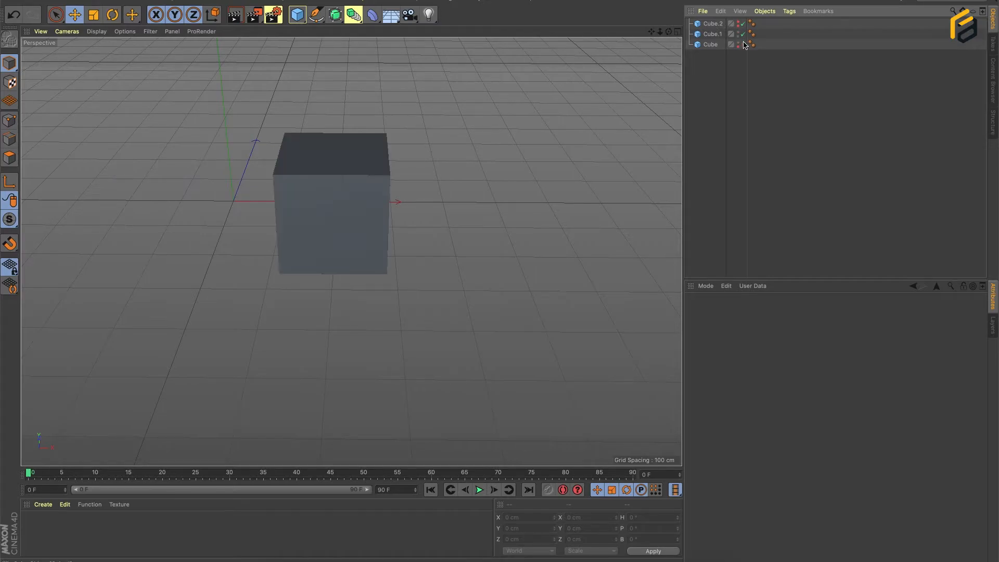
left_click(742, 45)
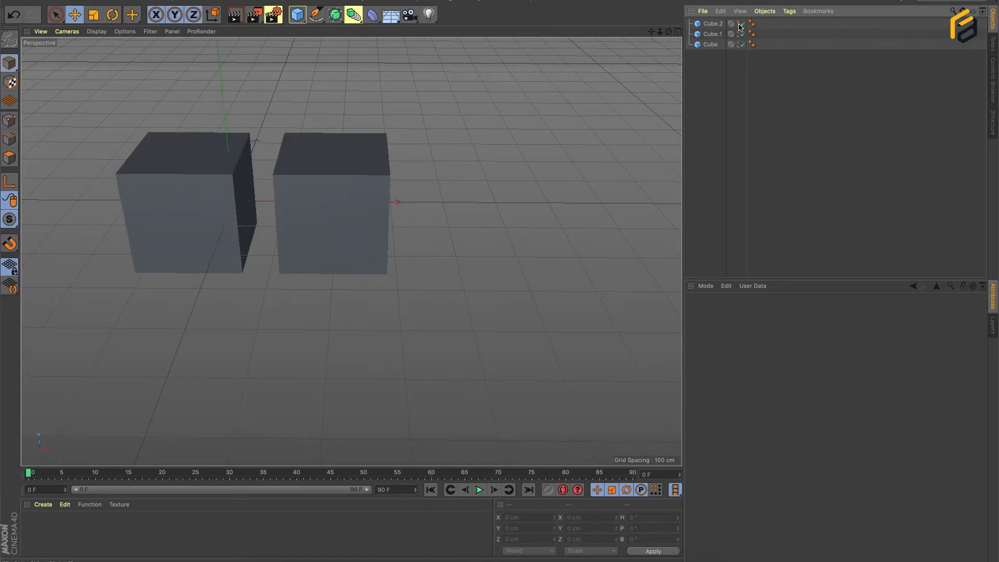
left_click(743, 24)
Step: Disable all three cubes with their enable switches and render the view
left_click(743, 24)
left_click(743, 34)
left_click(743, 45)
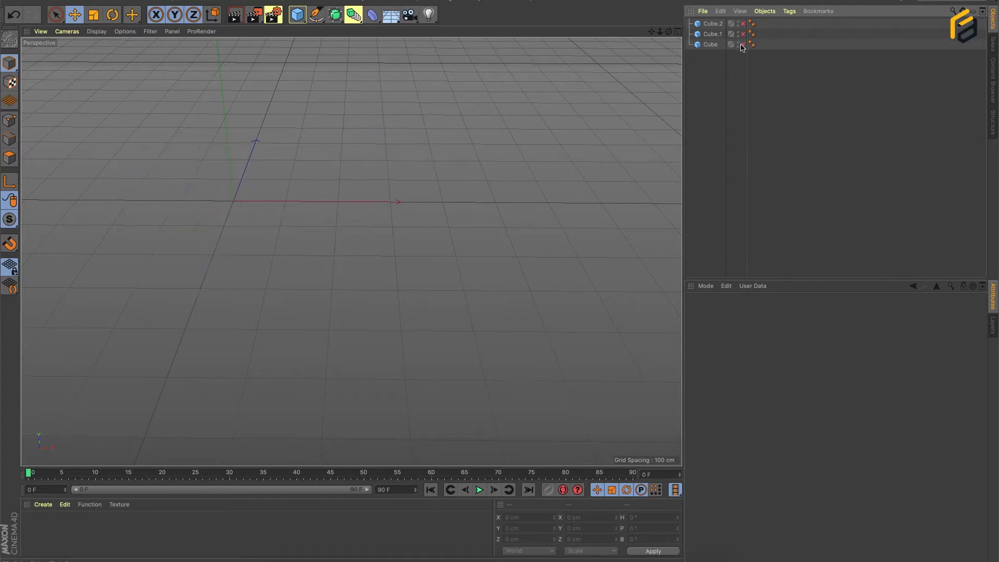
left_click(234, 15)
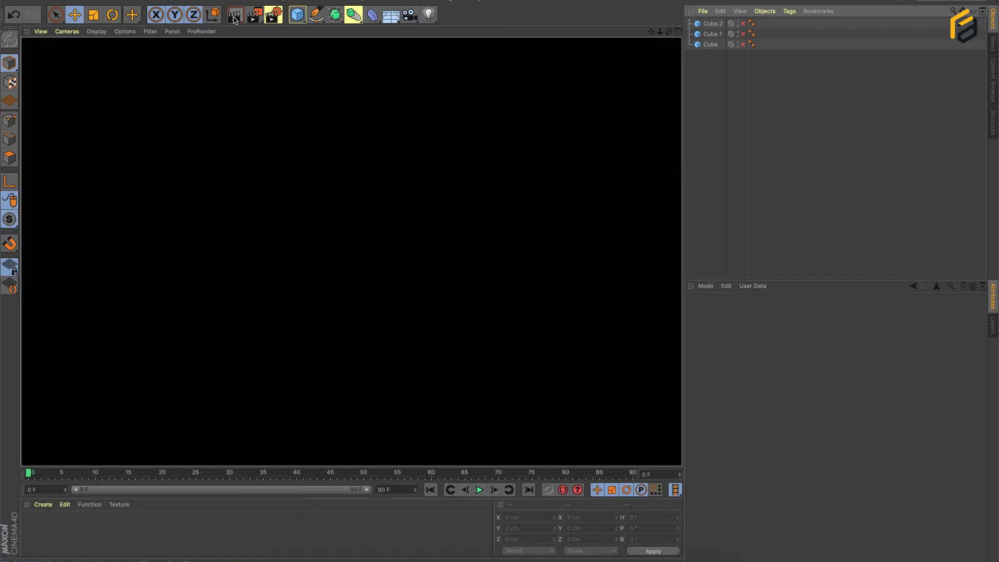
left_click(353, 211)
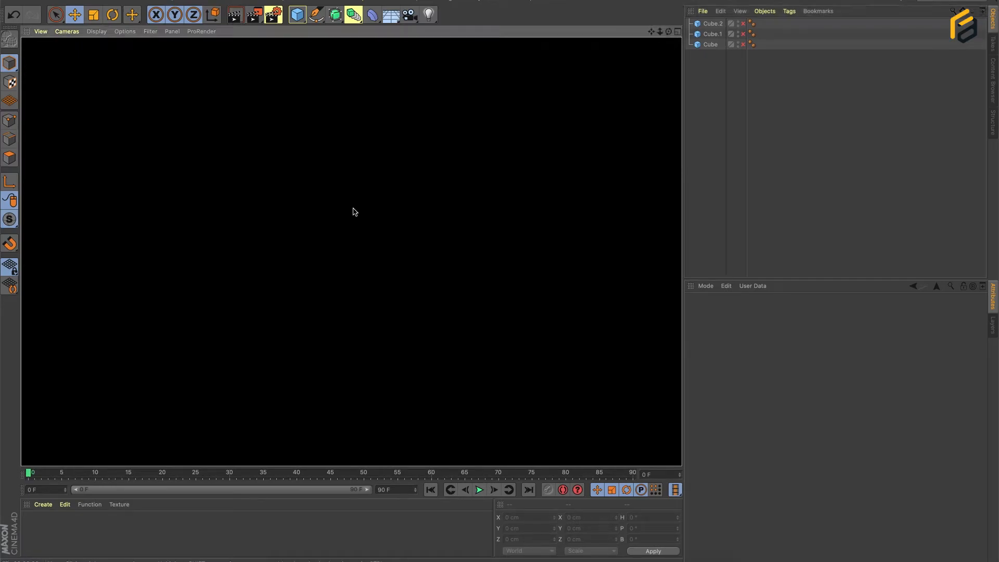
Step: Enable Cube, Cube.1 and Cube.2 again with their enable switches
left_click(743, 45)
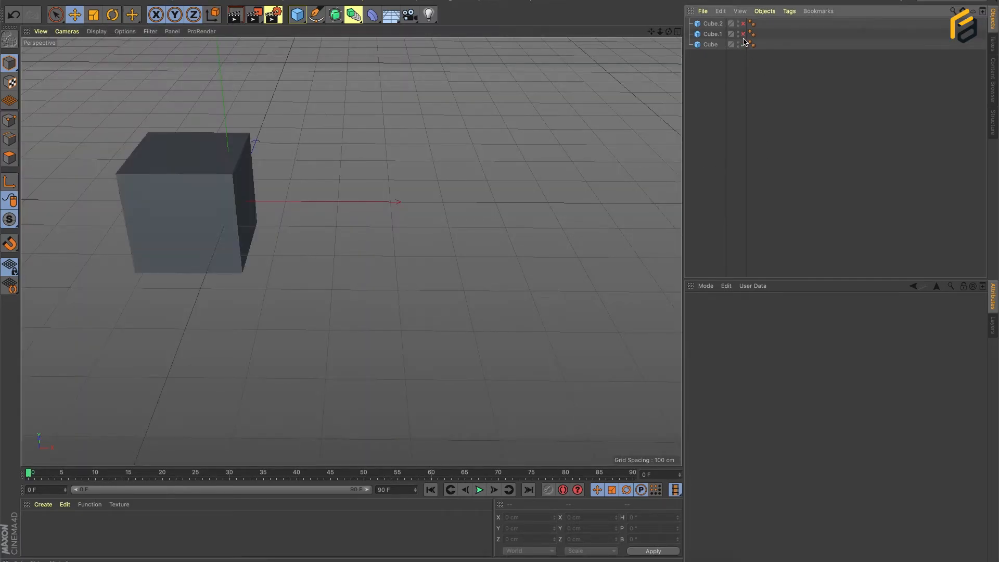
left_click(743, 34)
left_click(743, 23)
Step: Convert Cube.2 and the original Cube to polygon objects with Make Editable
left_click(763, 11)
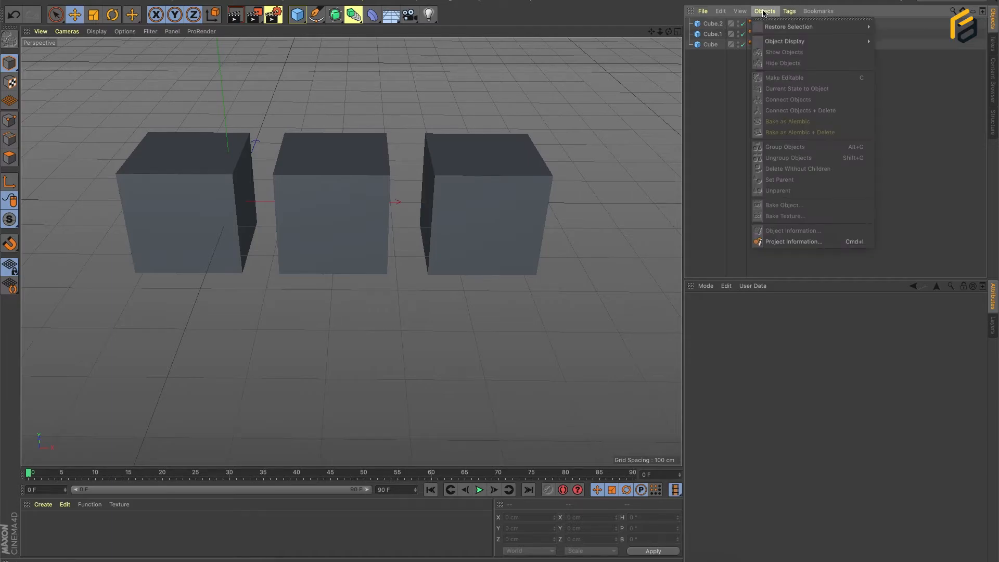
left_click(712, 23)
left_click(764, 11)
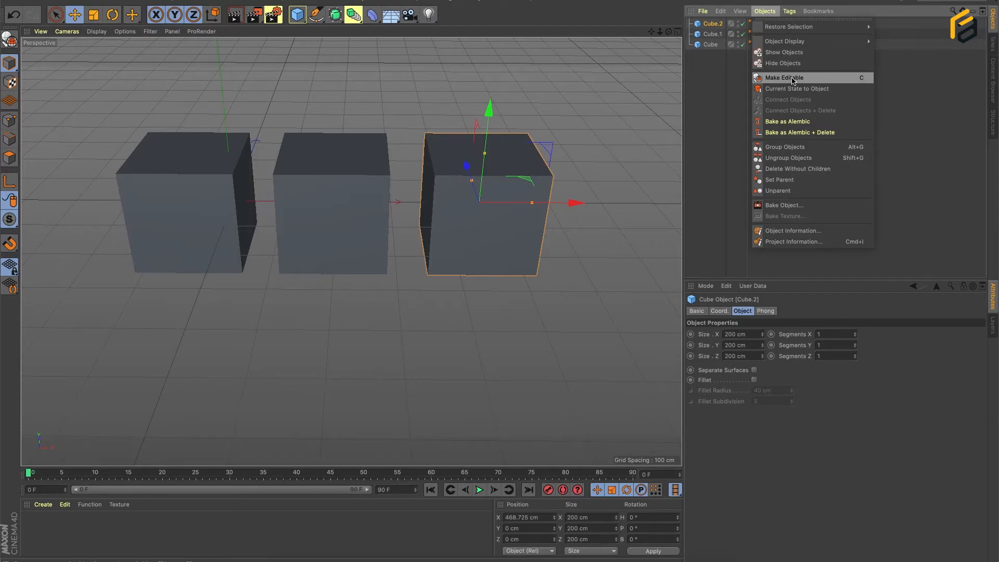
left_click(863, 81)
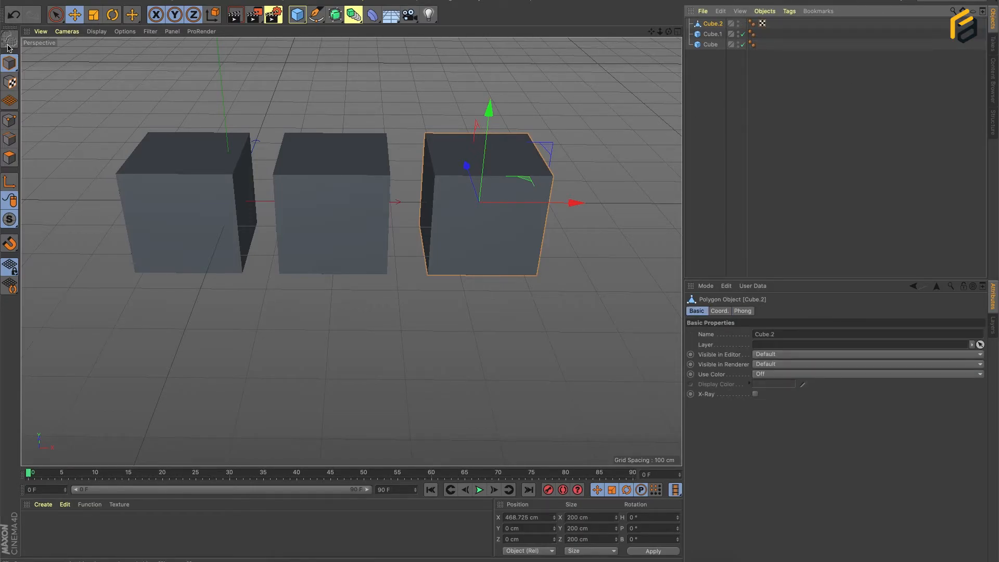
left_click(711, 45)
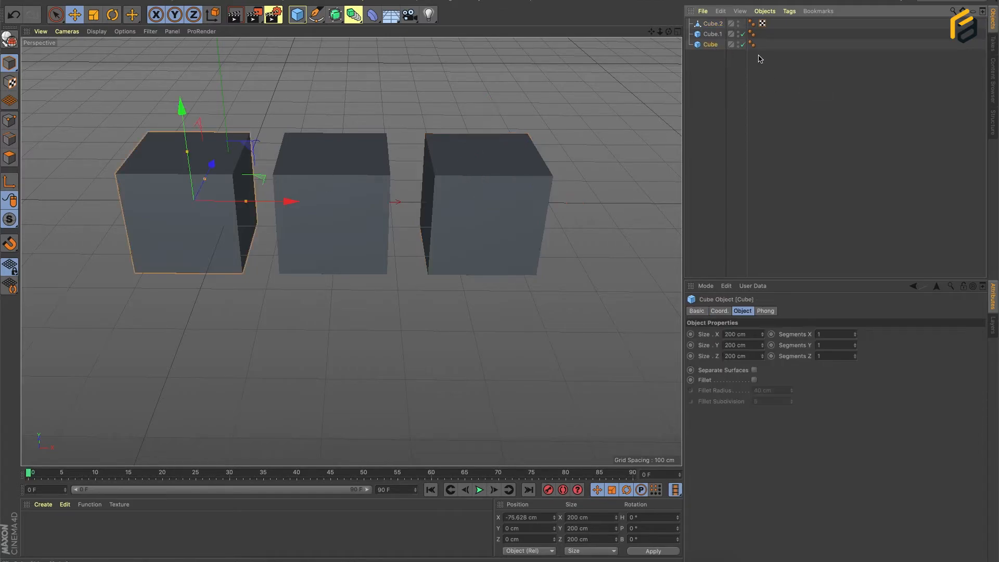
left_click(9, 39)
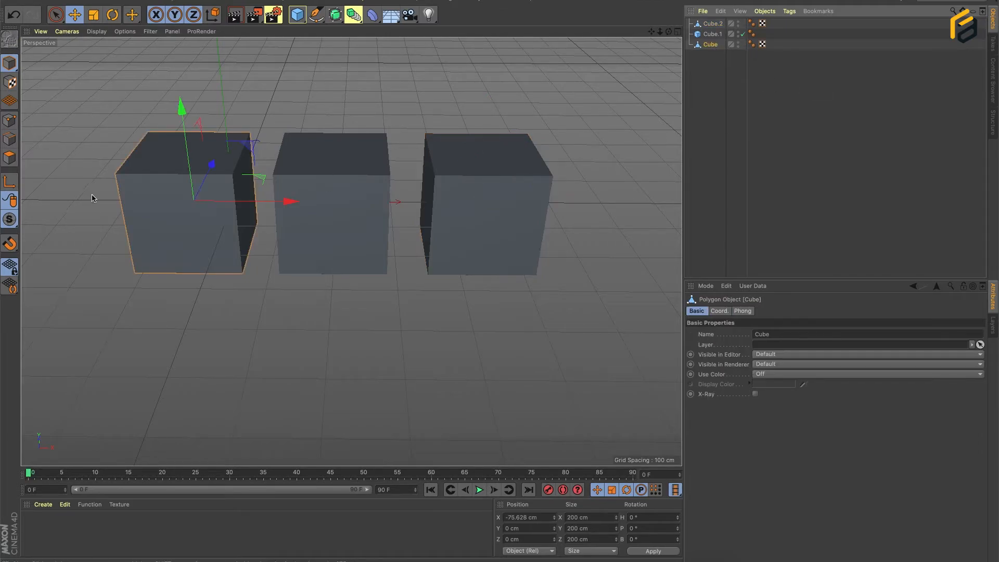
scroll(173, 208, "up", 2)
scroll(176, 171, "down", 3)
scroll(174, 171, "up", 5)
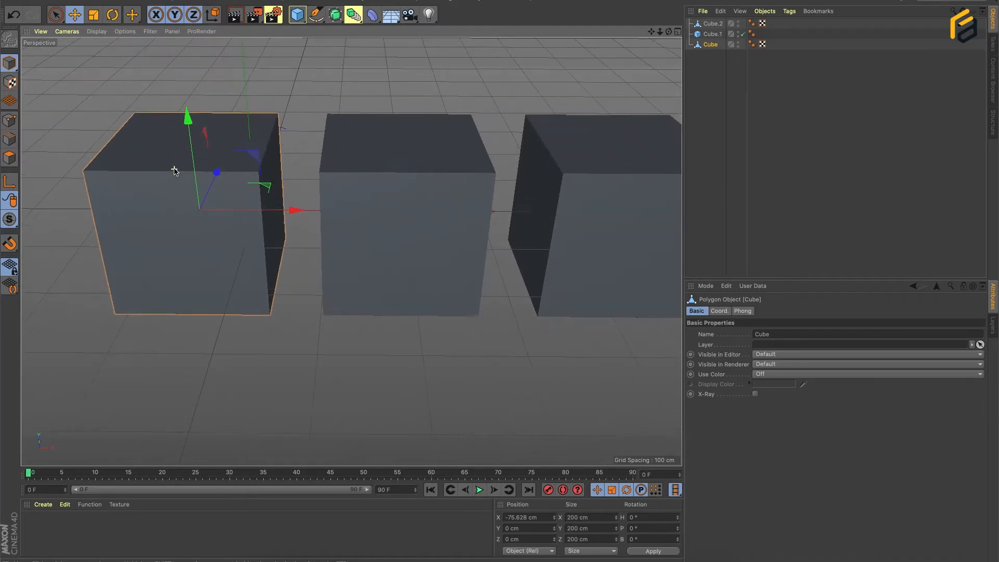
scroll(174, 171, "down", 3)
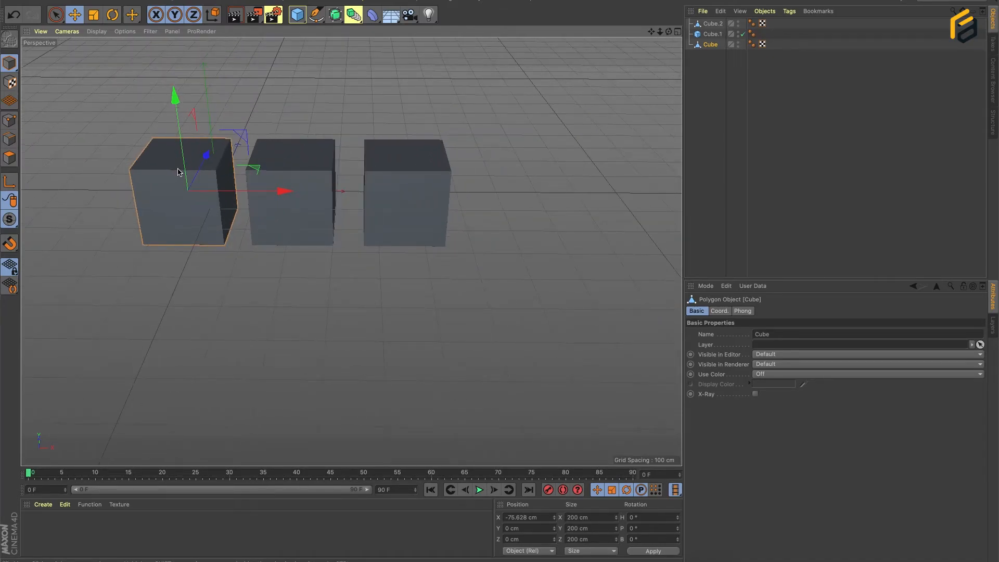
scroll(185, 203, "up", 2)
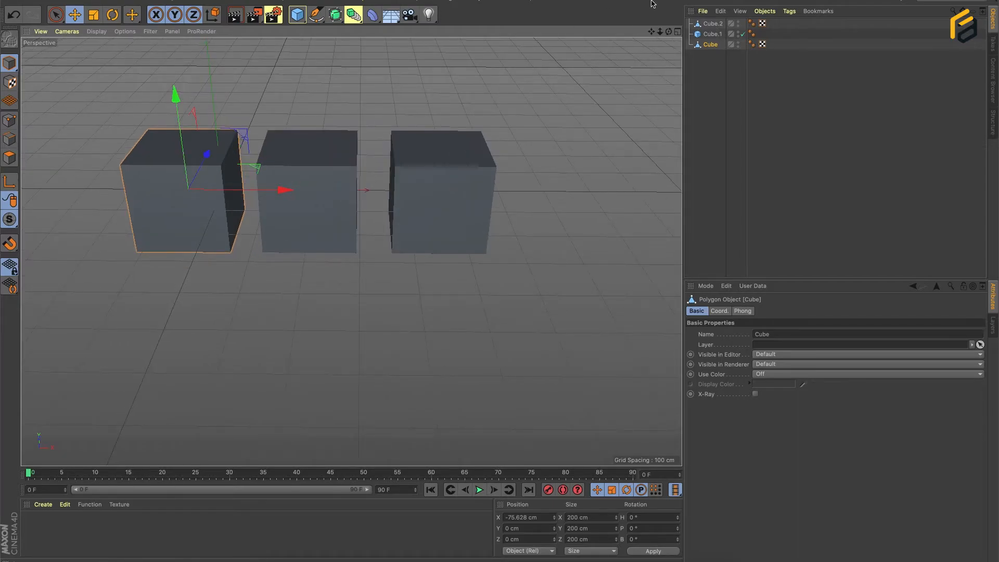
left_click(310, 158)
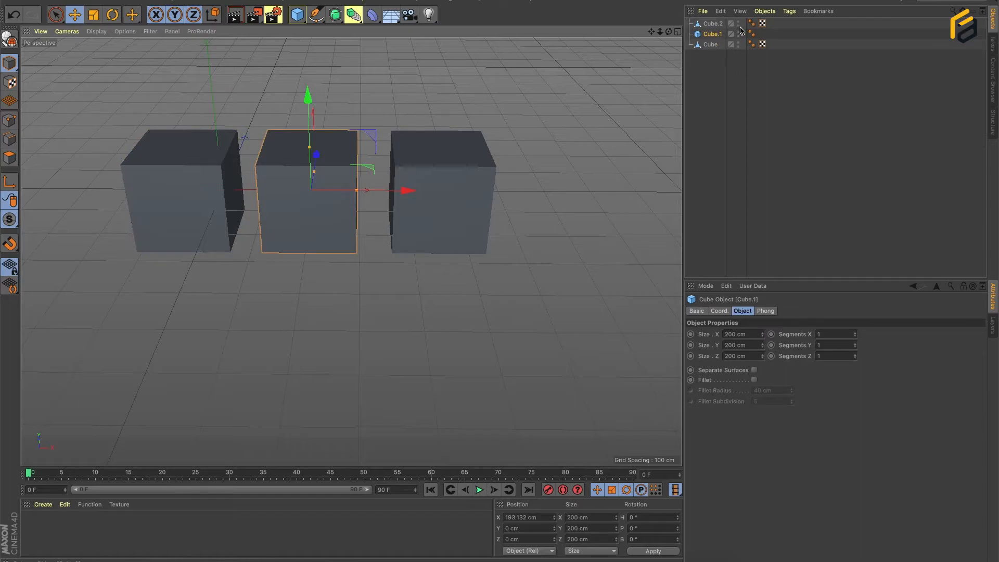
left_click(764, 11)
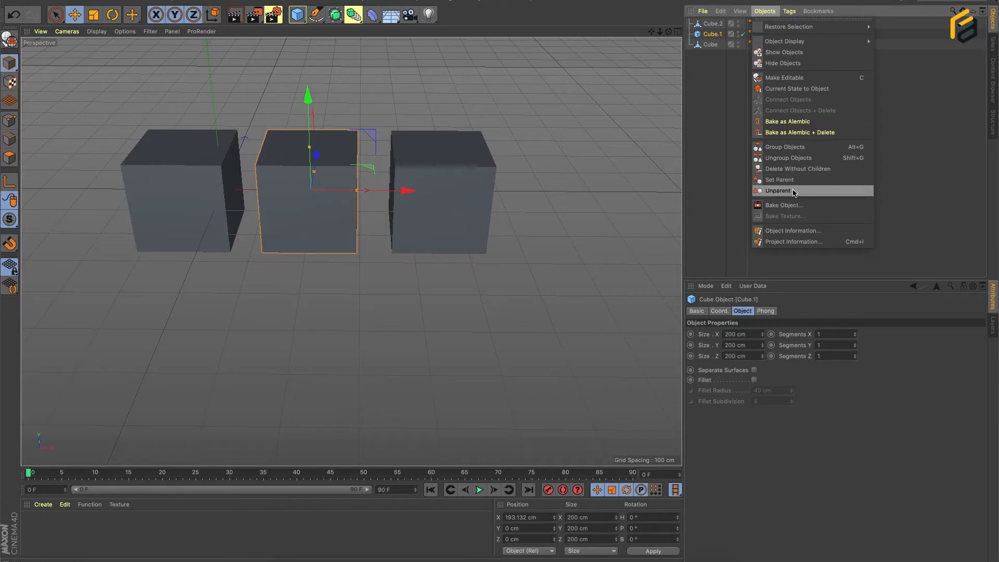
left_click(711, 118)
left_click_drag(266, 248, 271, 217, "alt")
scroll(301, 151, "up", 4)
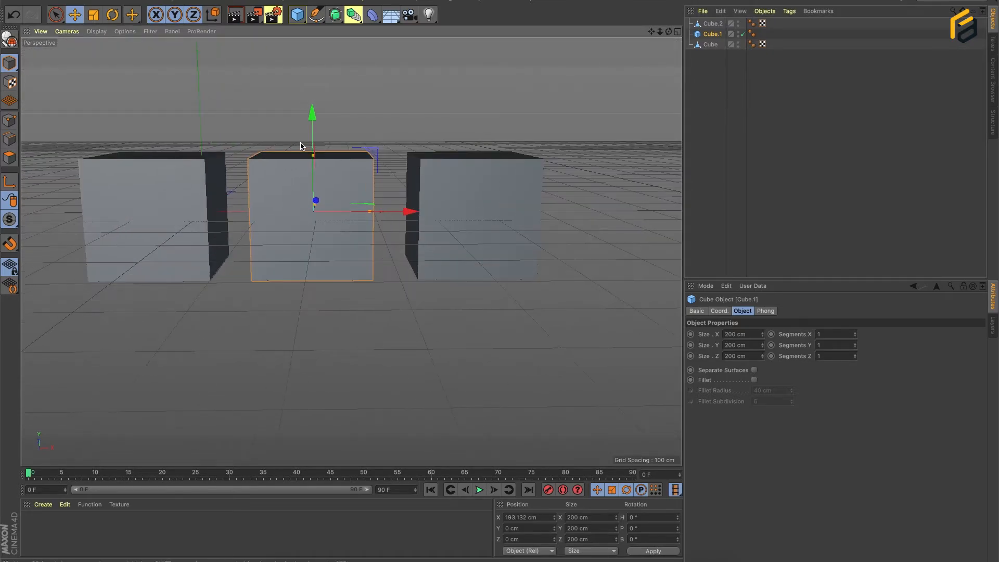
scroll(370, 166, "down", 5)
left_click_drag(371, 166, 383, 164, "alt")
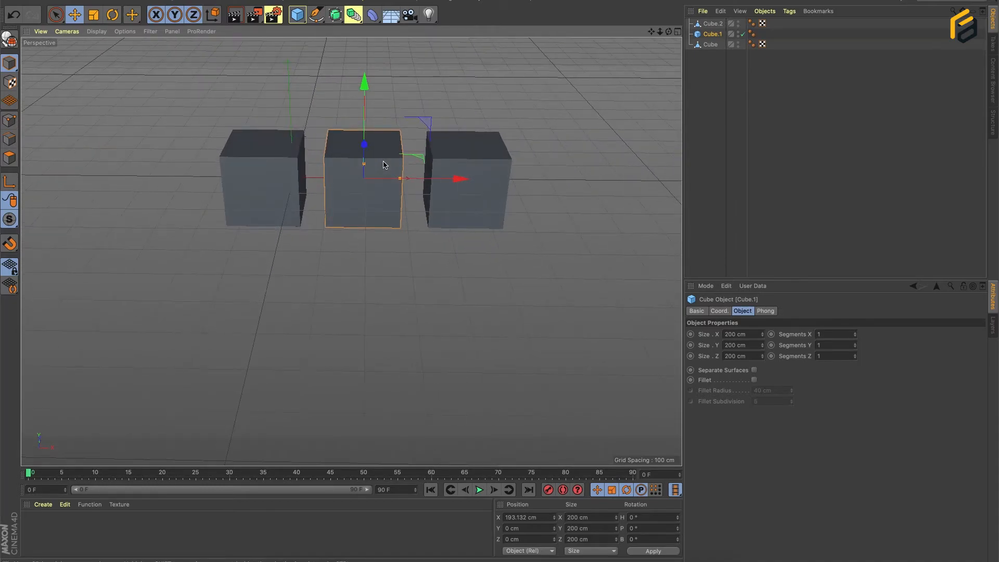
Step: Move Cube.1 below Cube in the object hierarchy
left_click(281, 159)
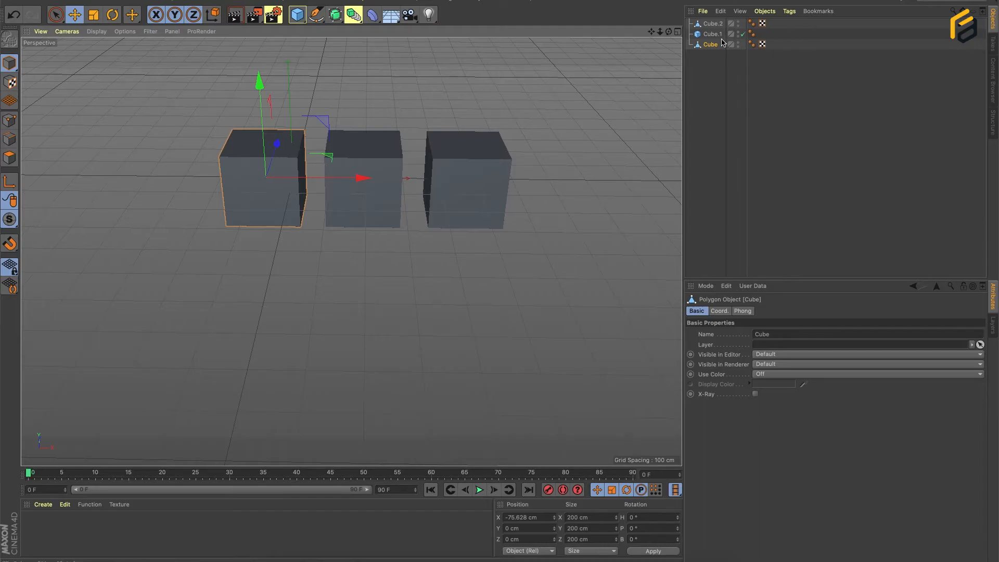
left_click_drag(713, 34, 700, 54)
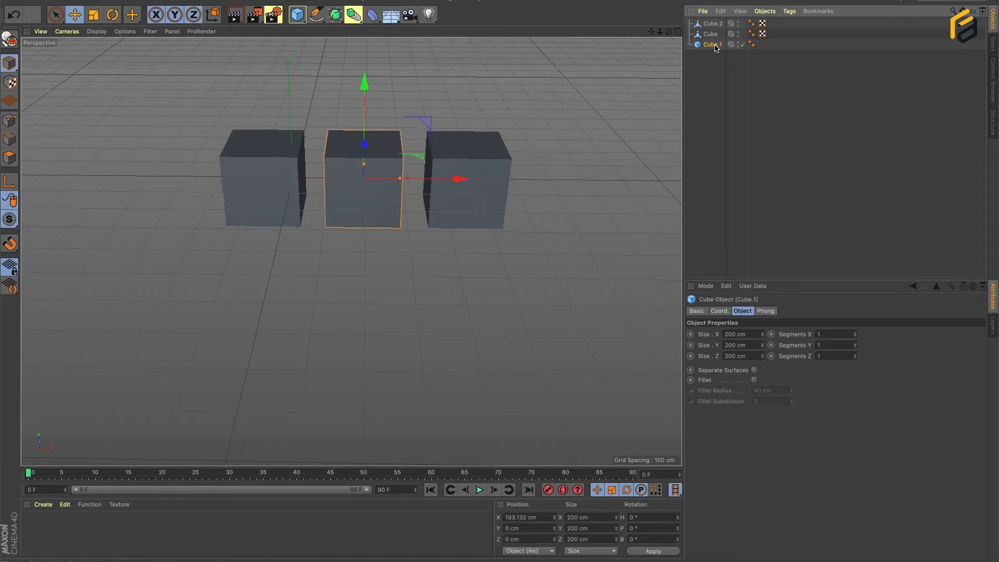
Step: Try nesting Cube.1 under Cube directly in the hierarchy and undo it
left_click_drag(715, 47, 712, 36)
left_click(710, 37)
left_click(714, 45)
key("ctrl+z")
left_click(715, 45)
key("ctrl+z")
left_click(712, 46)
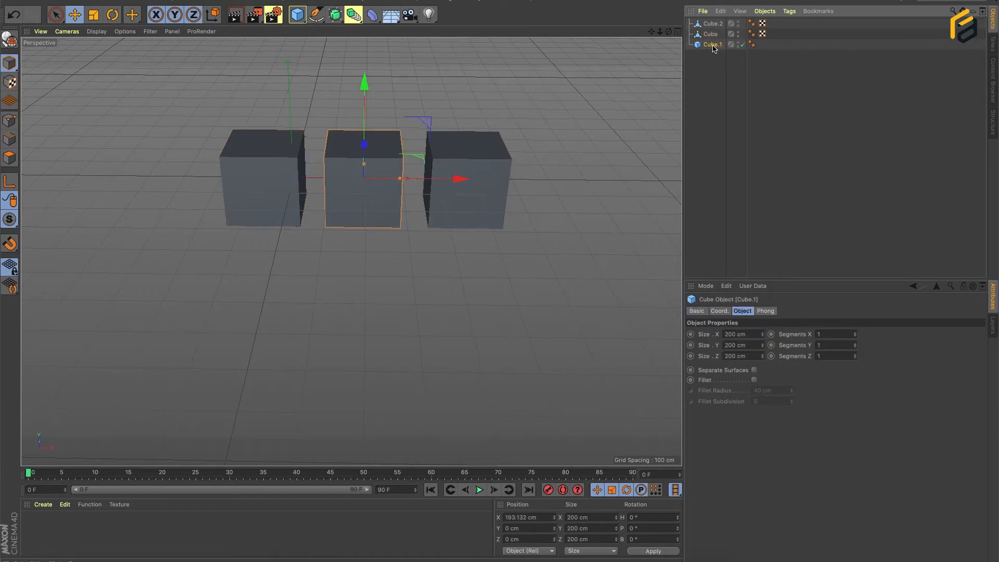
Step: Apply Unparent to Cube.1 and make Cube its parent with the Set Parent command
left_click(765, 13)
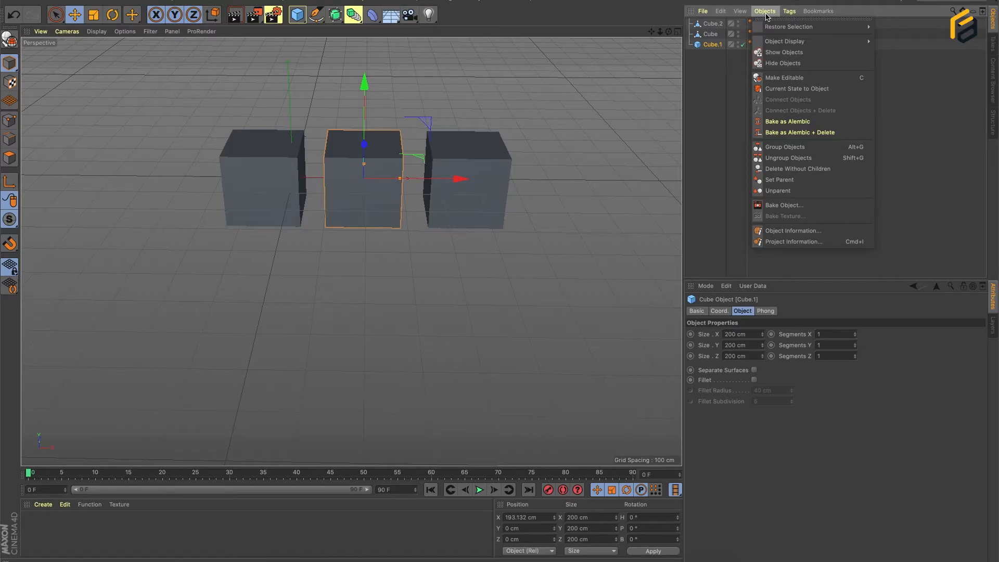
left_click(791, 189)
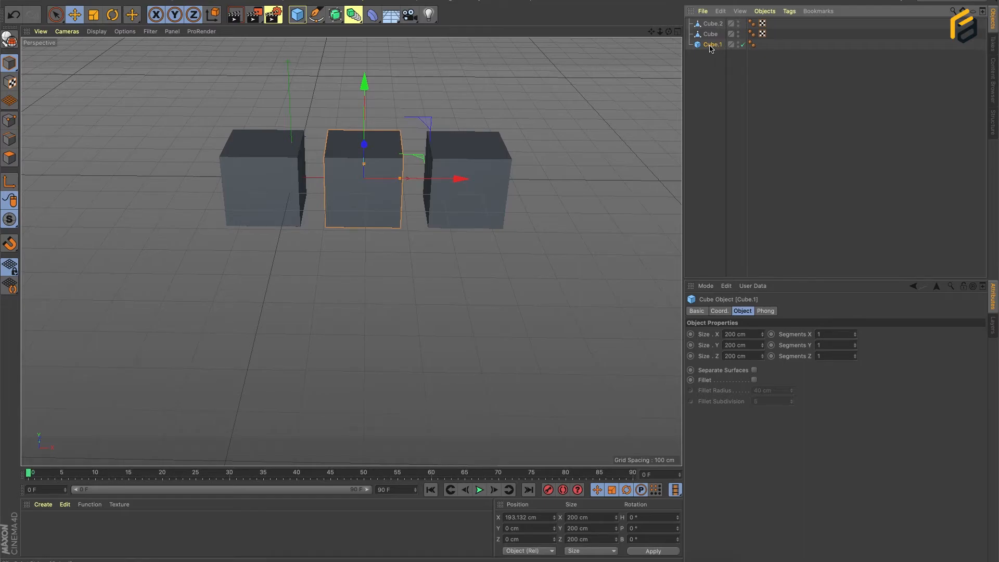
left_click(769, 13)
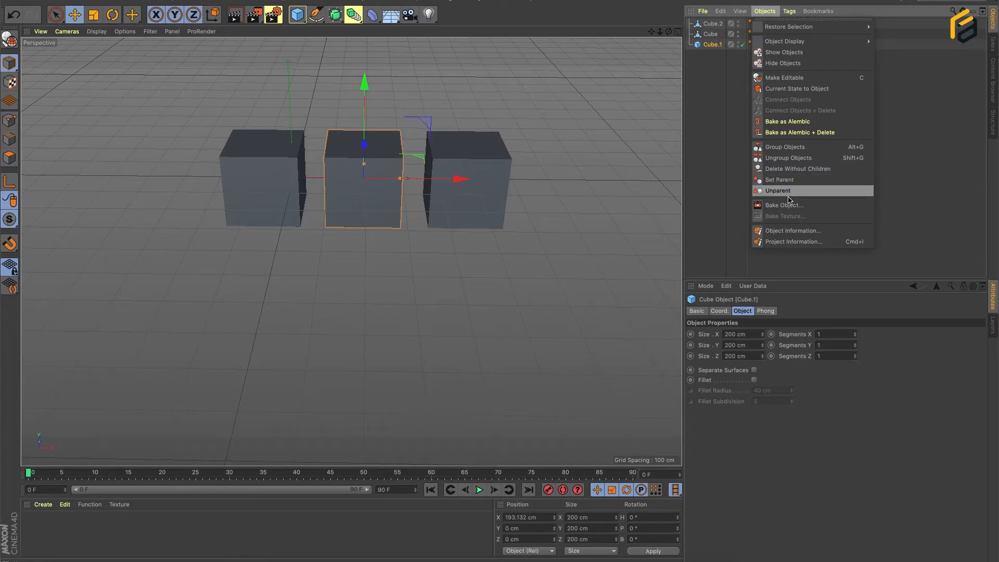
left_click(779, 180)
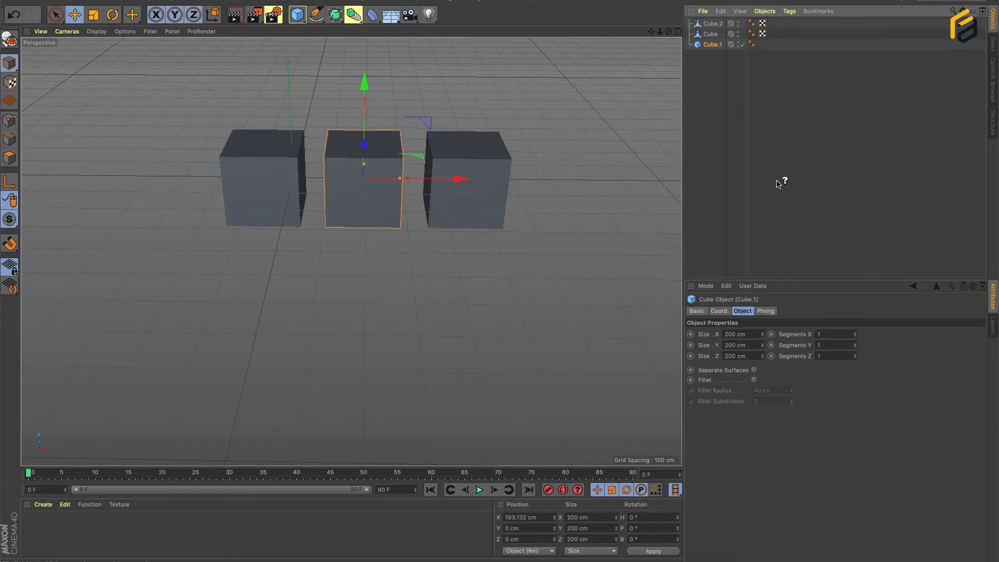
left_click(710, 36)
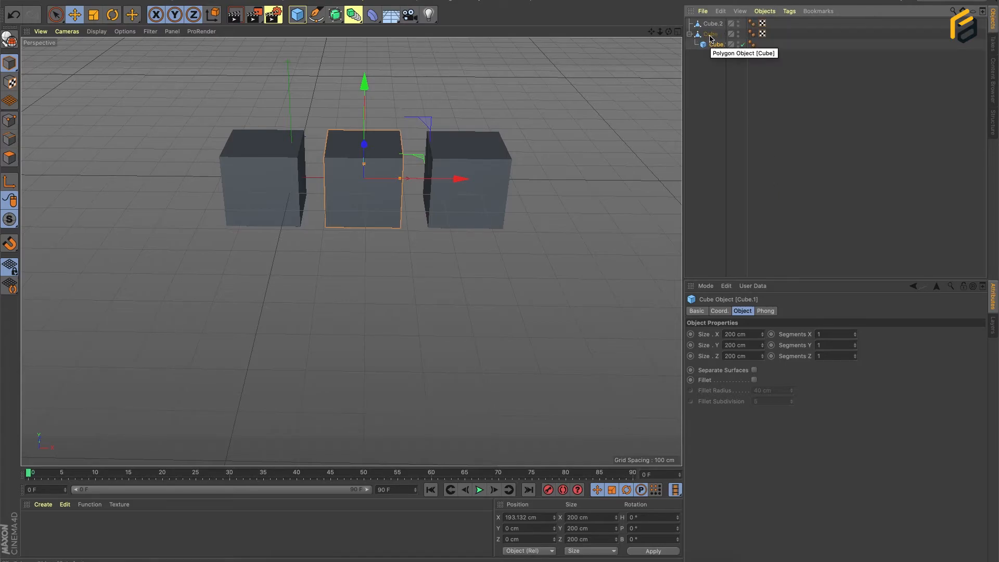
Step: Select the child Cube.1 and its parent Cube in turn to inspect the new hierarchy
left_click(710, 35)
left_click(714, 46)
left_click(712, 36)
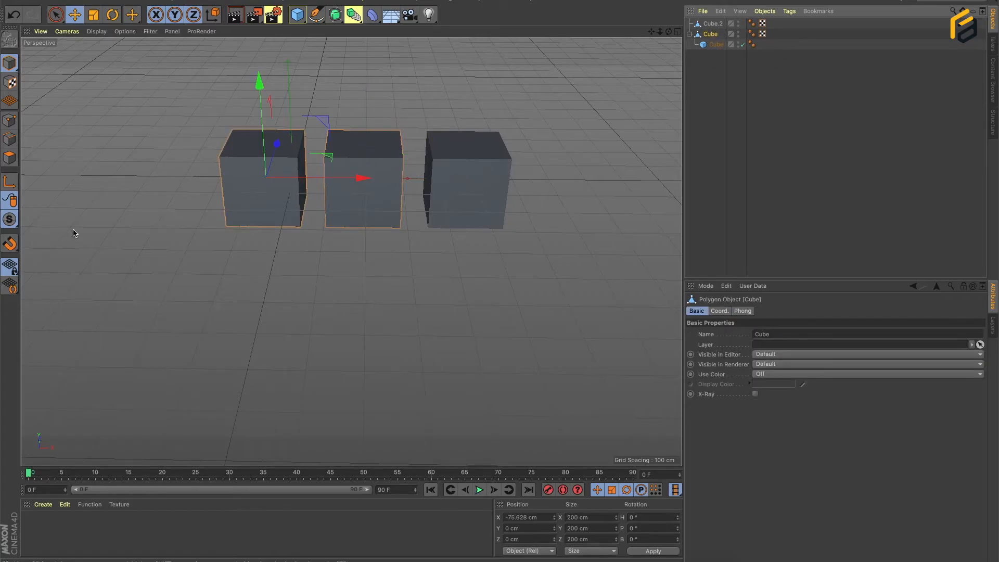
scroll(111, 186, "down", 2)
scroll(111, 185, "up", 2)
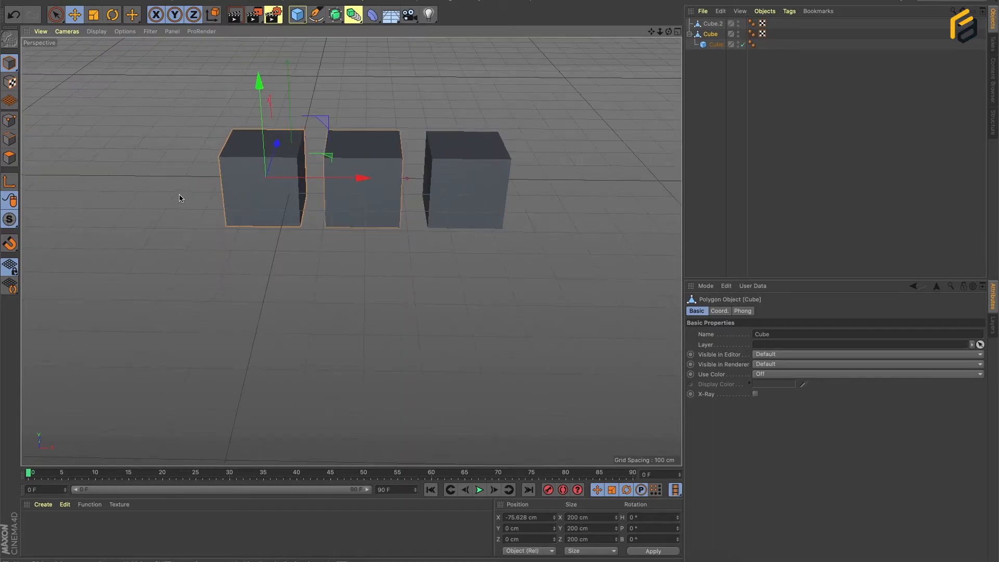
scroll(312, 159, "up", 2)
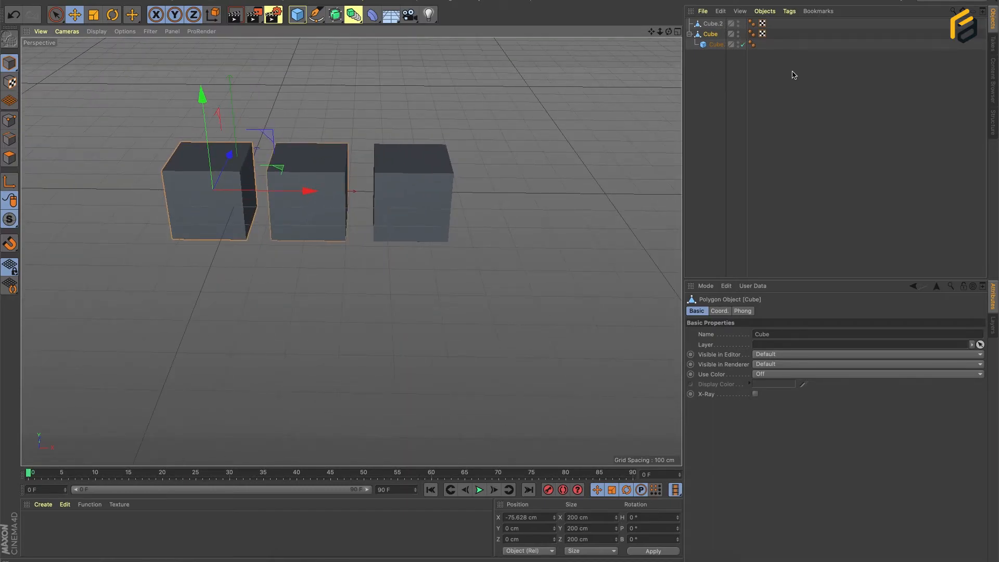
Step: View the object information for the selected Cube hierarchy and the information for the whole project
left_click(774, 10)
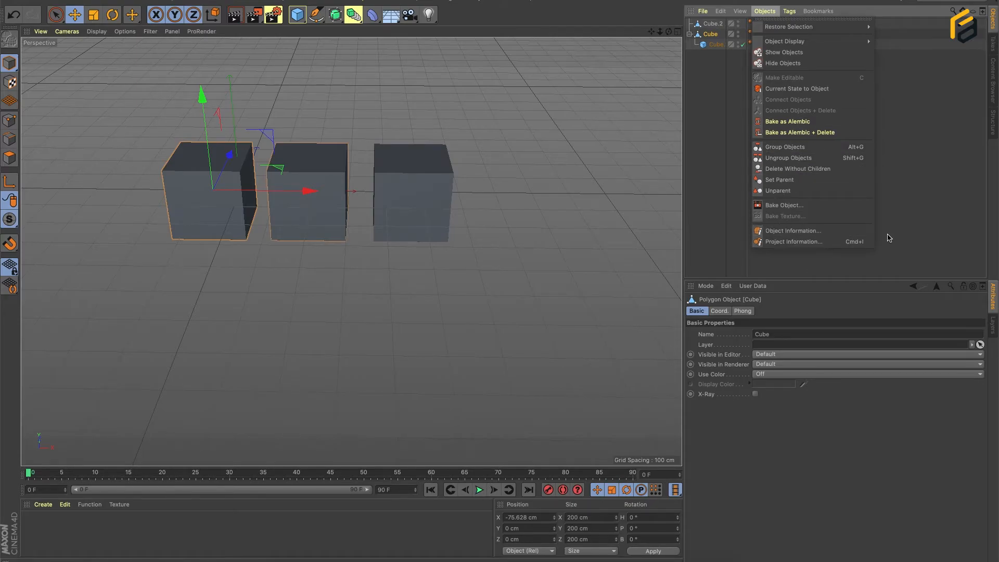
left_click(811, 233)
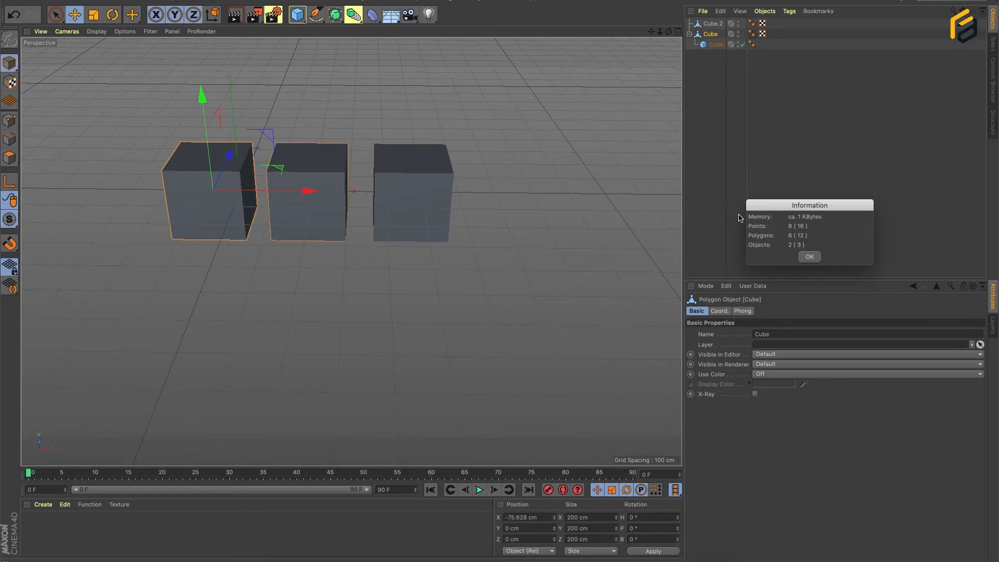
left_click(814, 260)
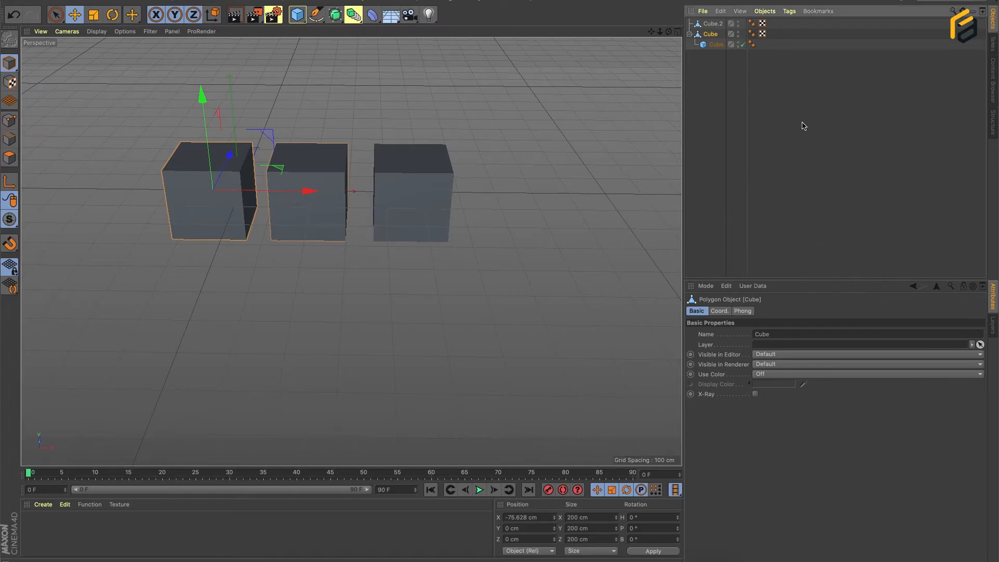
left_click(766, 11)
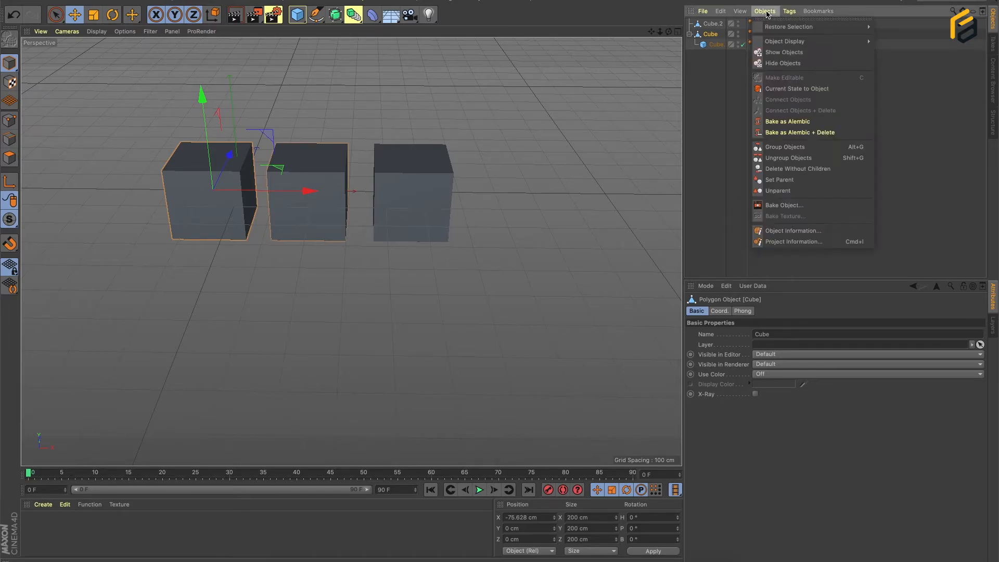
left_click(780, 243)
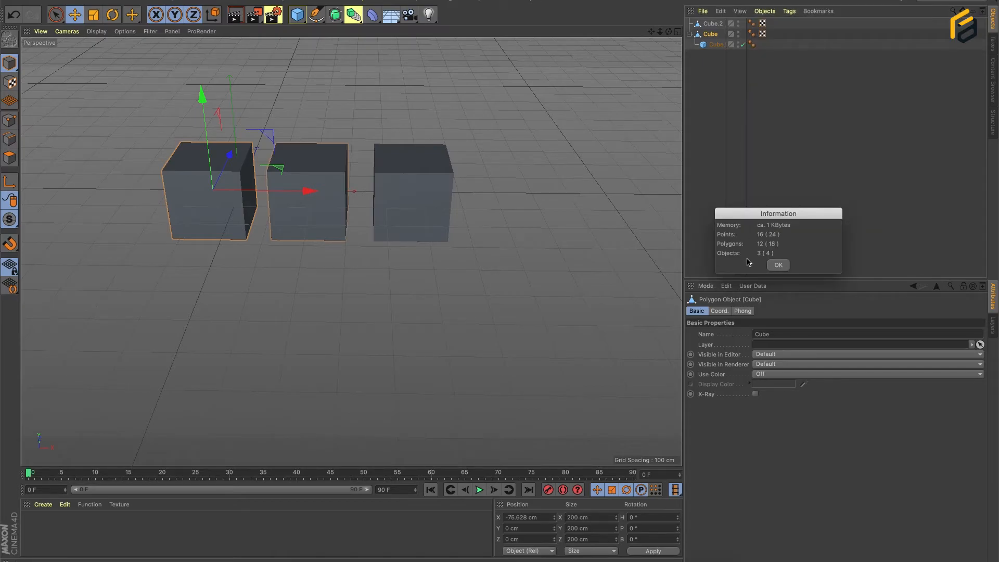
left_click(777, 265)
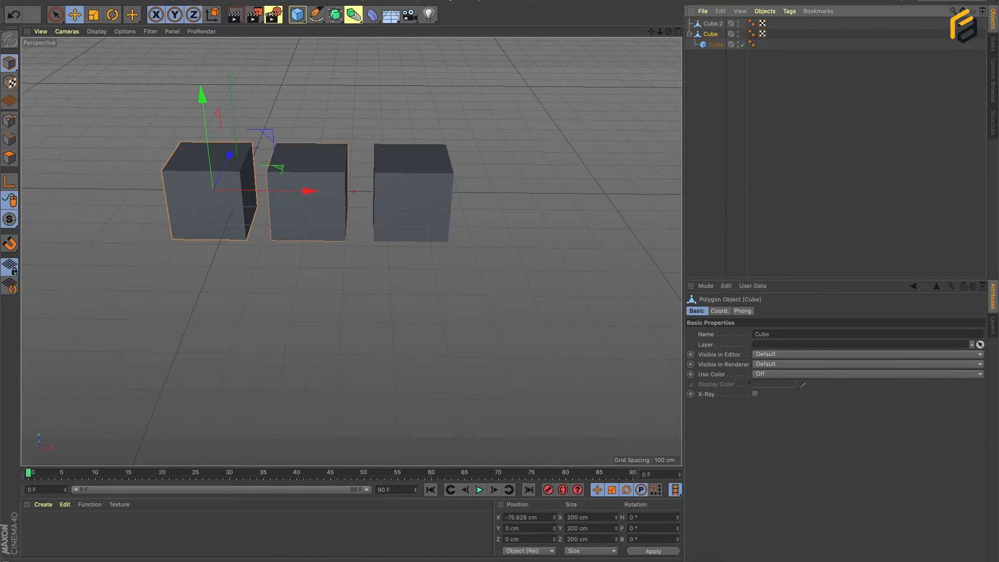
Step: Review the available tag categories and the list of CINEMA 4D tags without applying any
left_click(789, 12)
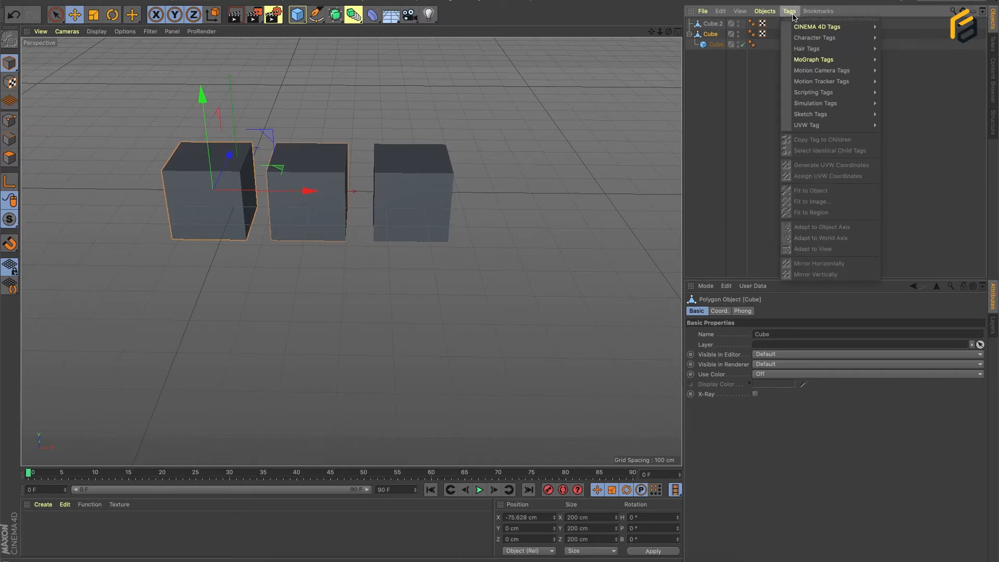
mouse_move(818, 29)
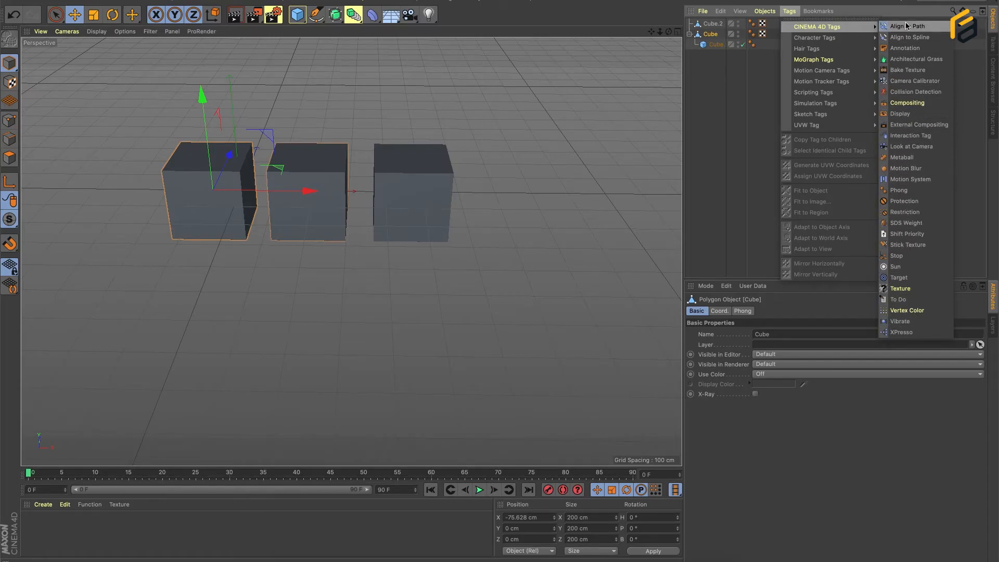
mouse_move(851, 44)
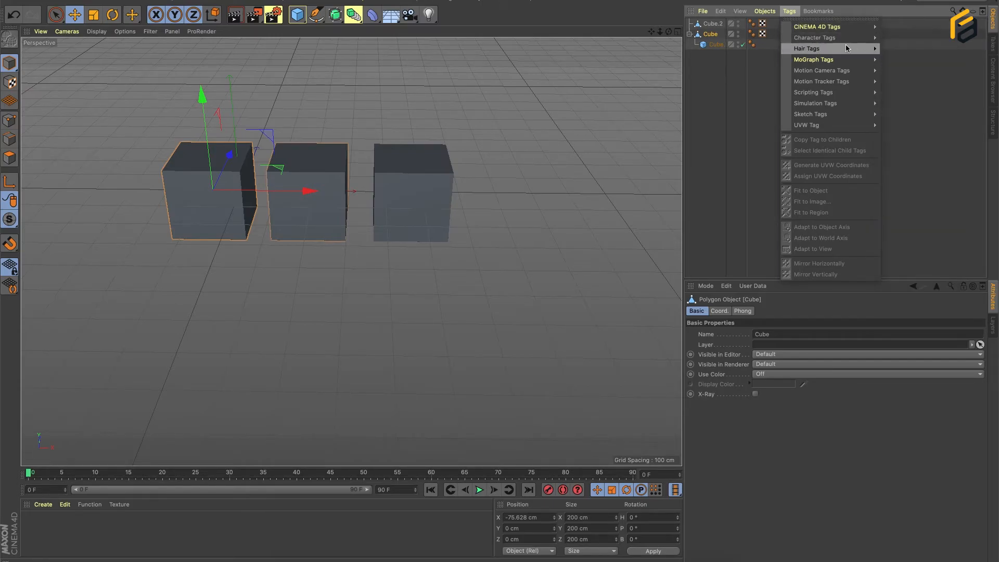
mouse_move(806, 63)
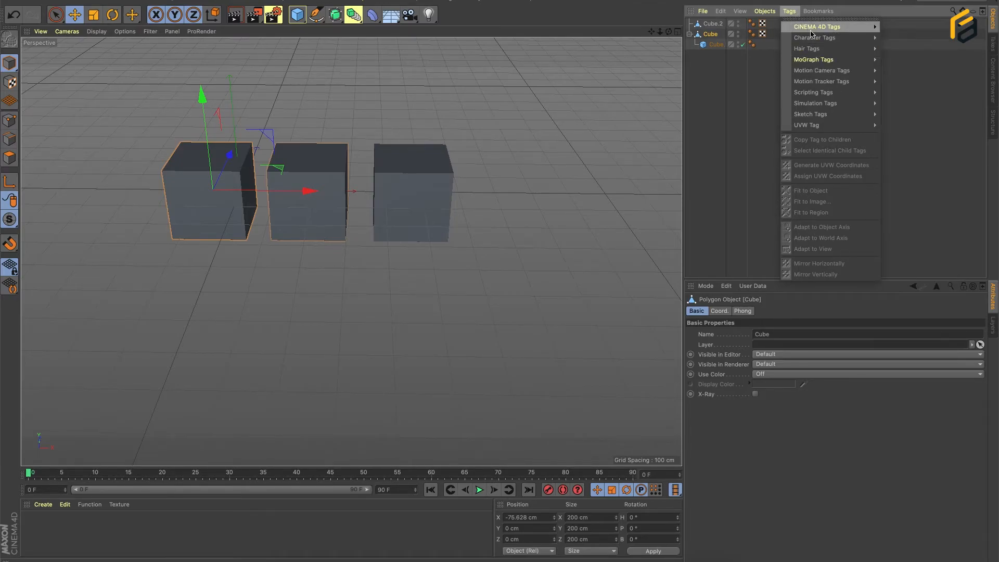
mouse_move(815, 24)
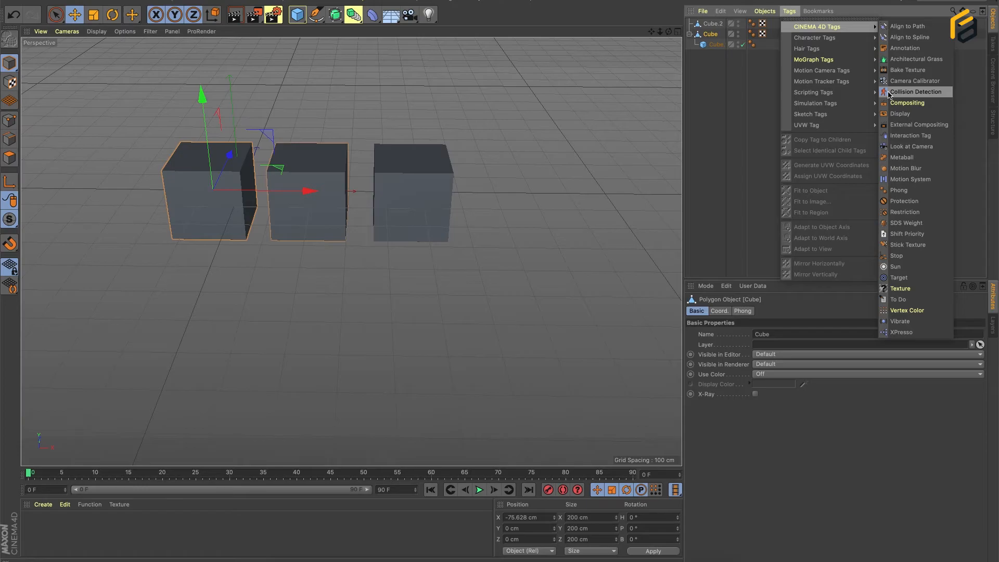
key("Escape")
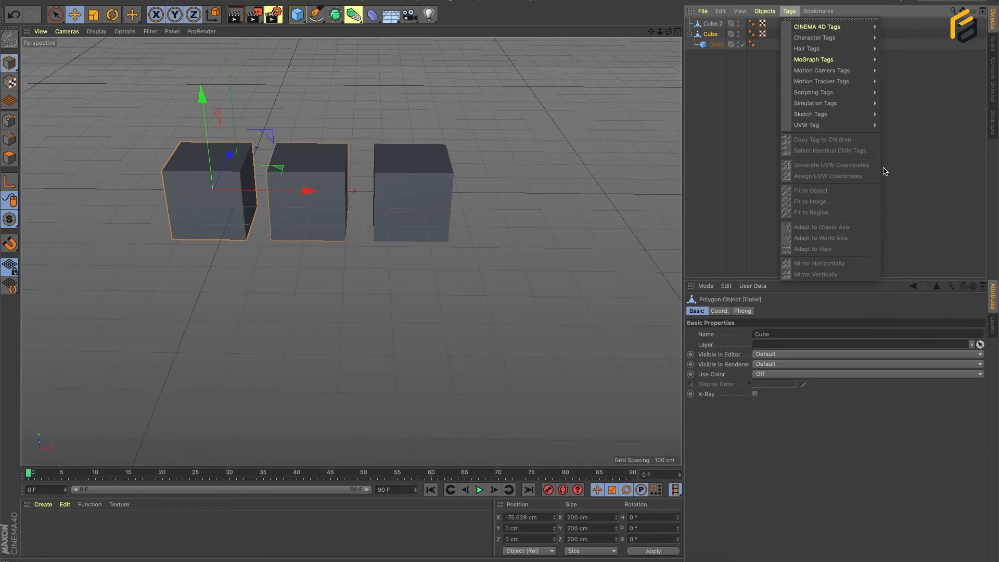
key("Escape")
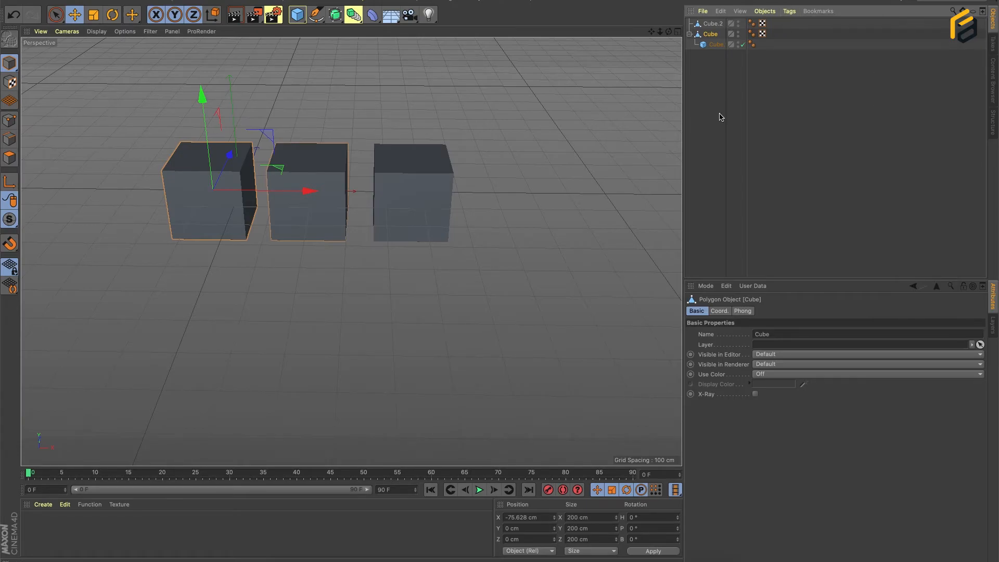
Step: Delete all the cubes from the scene and add a Figure primitive
left_click_drag(772, 63, 706, 17)
key("Delete")
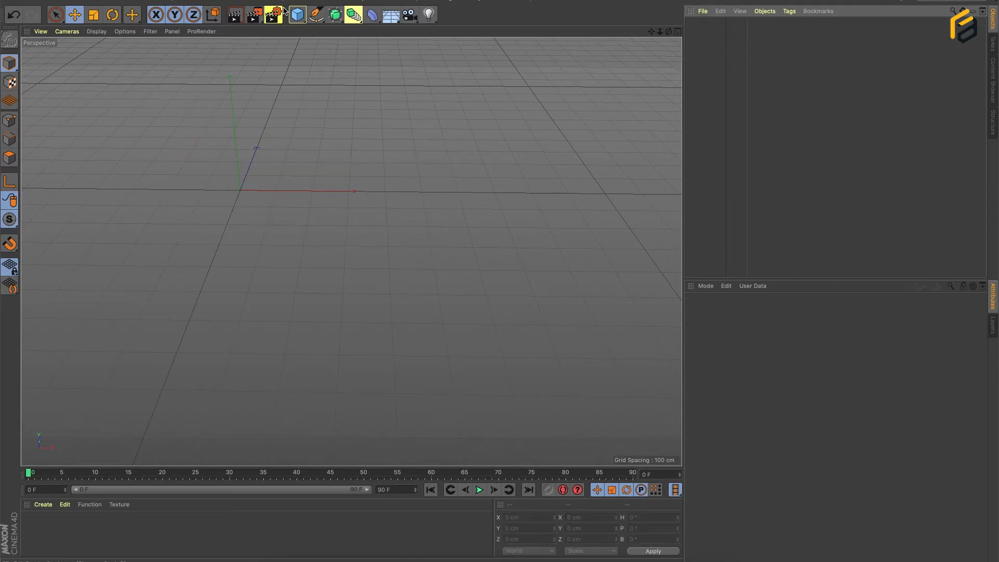
left_click(298, 16)
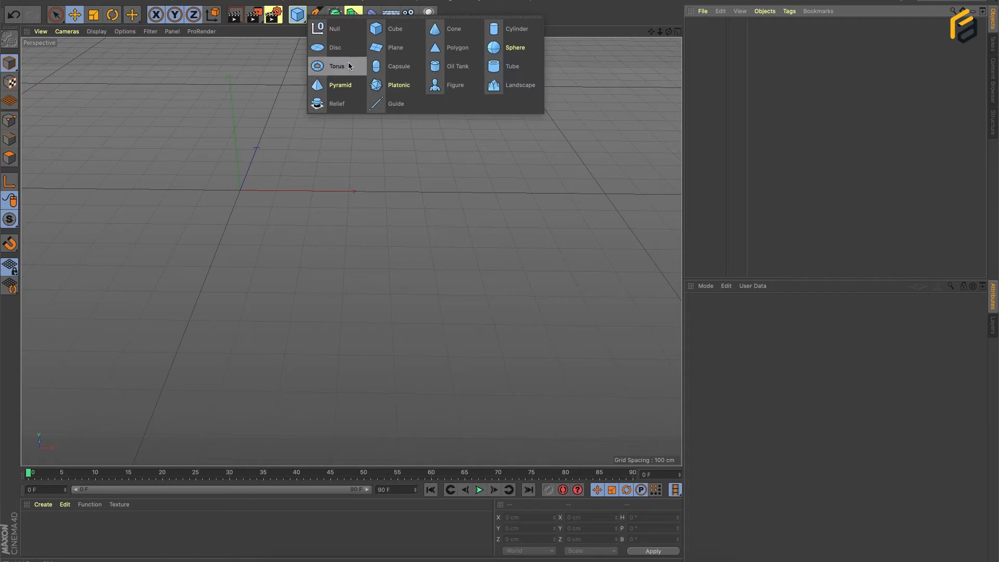
left_click(445, 86)
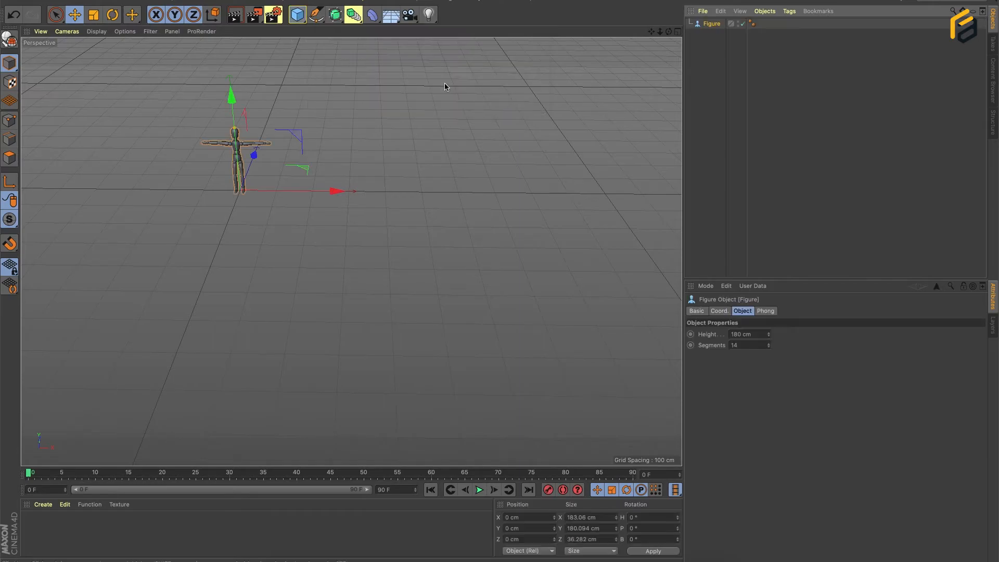
scroll(232, 154, "up", 5)
scroll(232, 154, "up", 5)
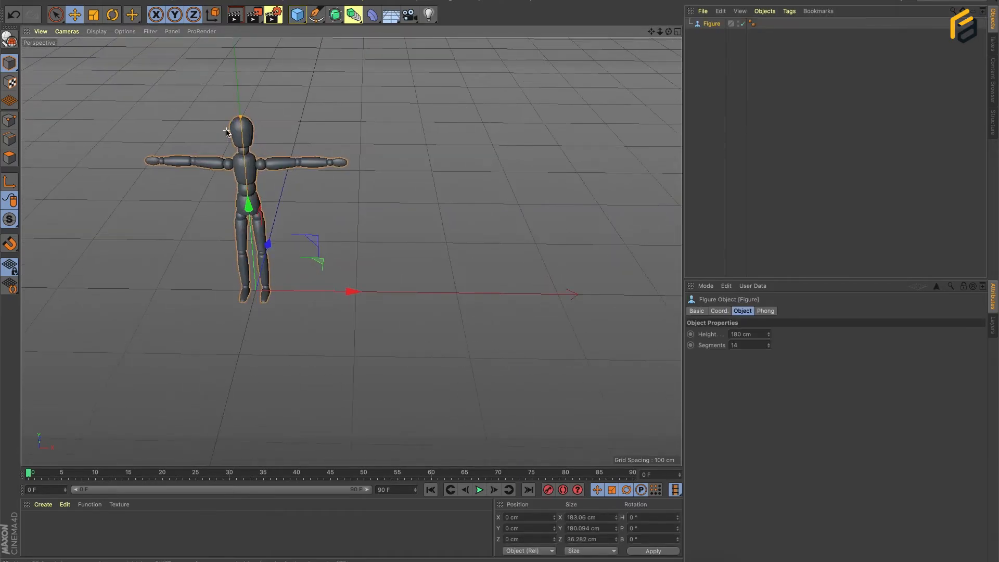
middle_click_drag(256, 152, 392, 148, "alt")
scroll(370, 137, "up", 5)
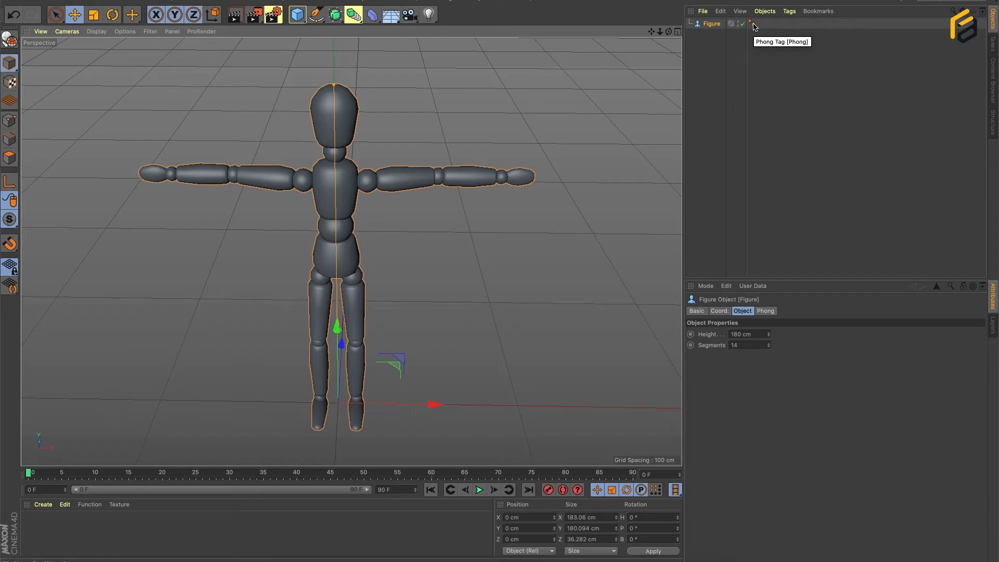
Step: Delete the Phong tag from the Figure and examine the shading of its surface
left_click(752, 24)
key("Delete")
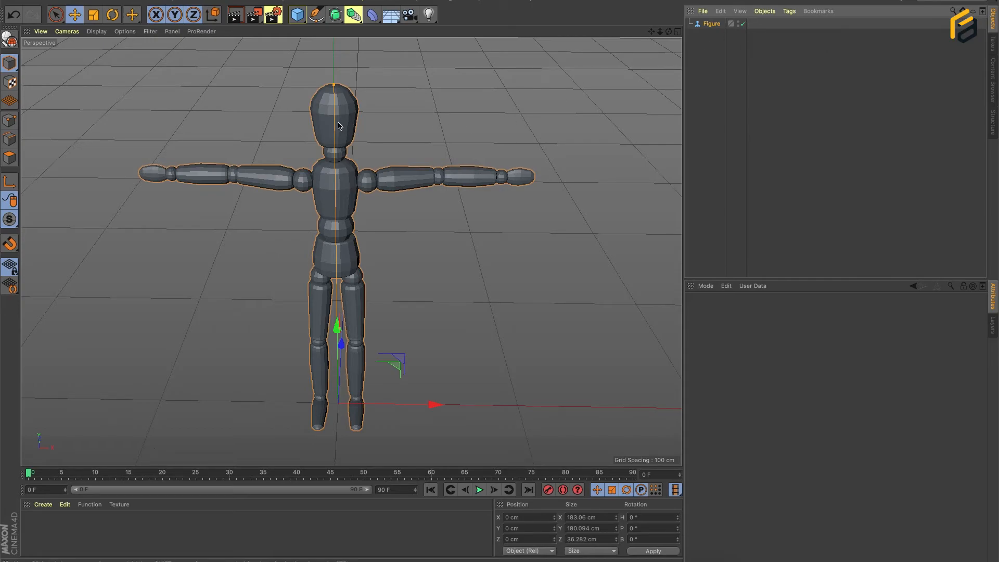
scroll(331, 176, "up", 2)
scroll(331, 176, "down", 6)
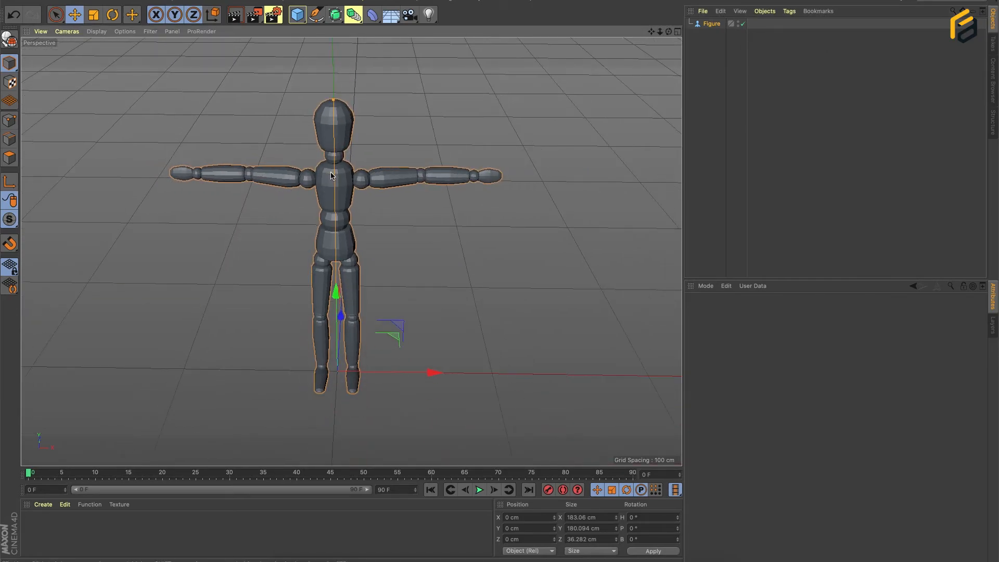
scroll(331, 175, "up", 4)
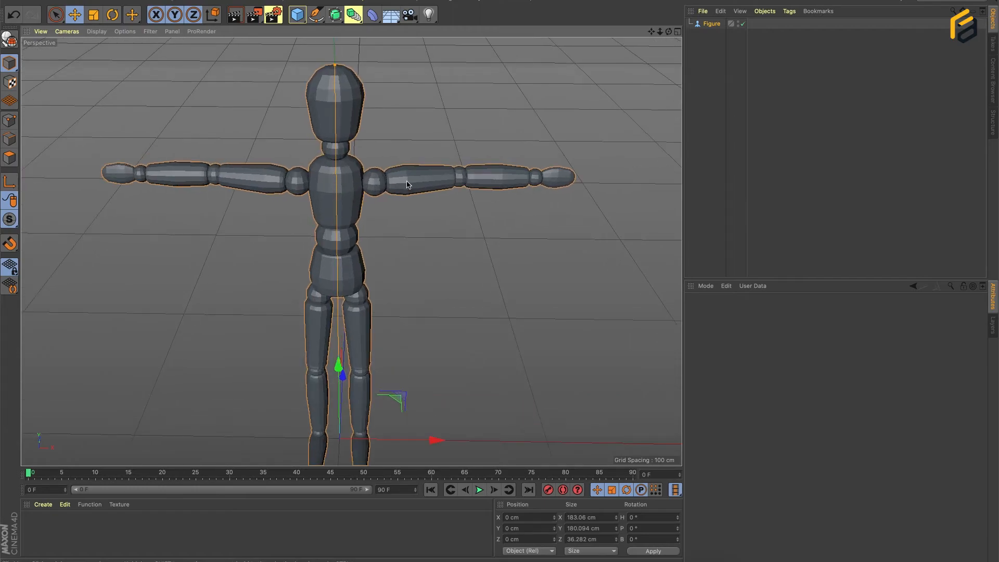
scroll(350, 187, "down", 3)
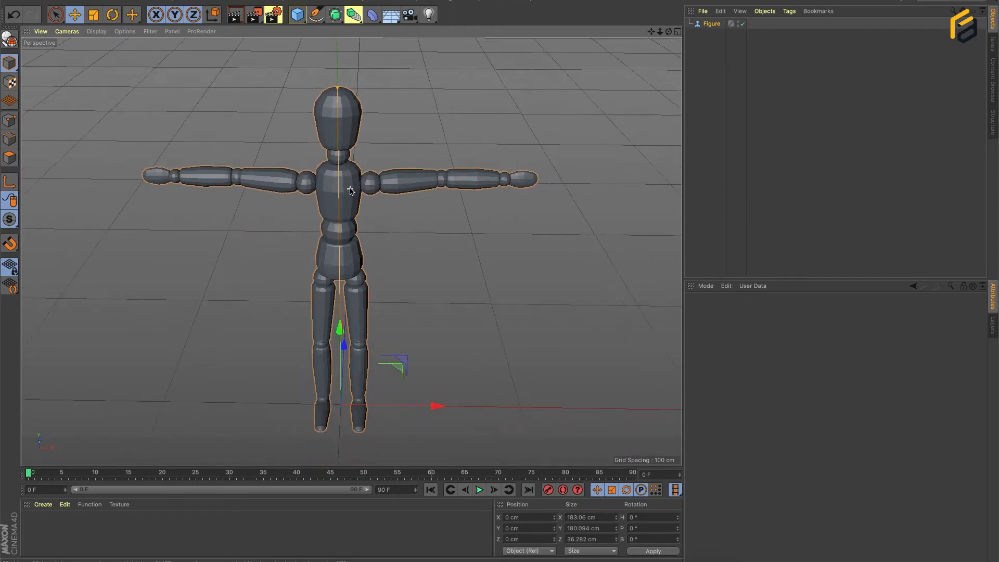
scroll(348, 191, "up", 2)
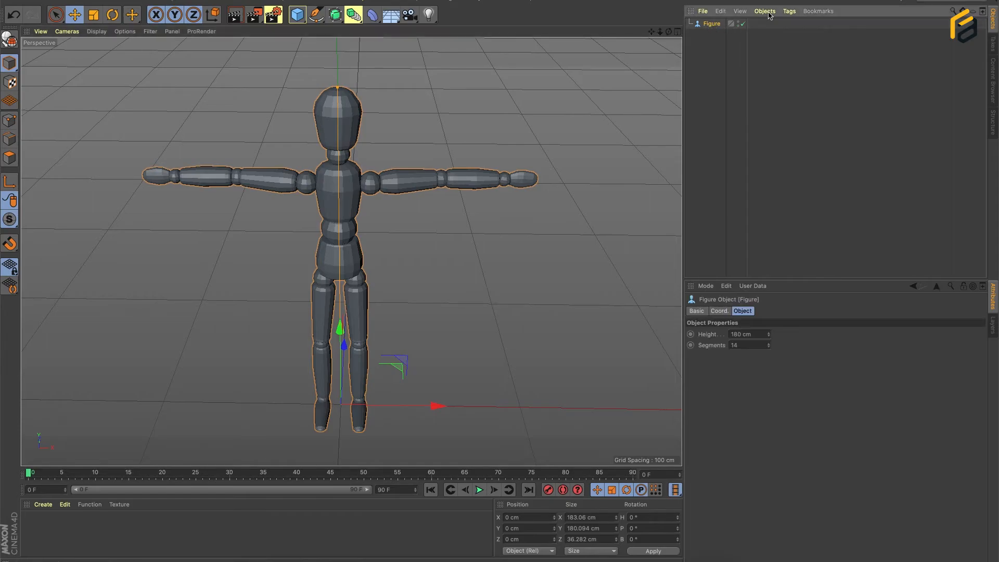
Step: Apply a new Phong tag to the Figure and inspect the shading on its body
left_click(789, 12)
mouse_move(809, 27)
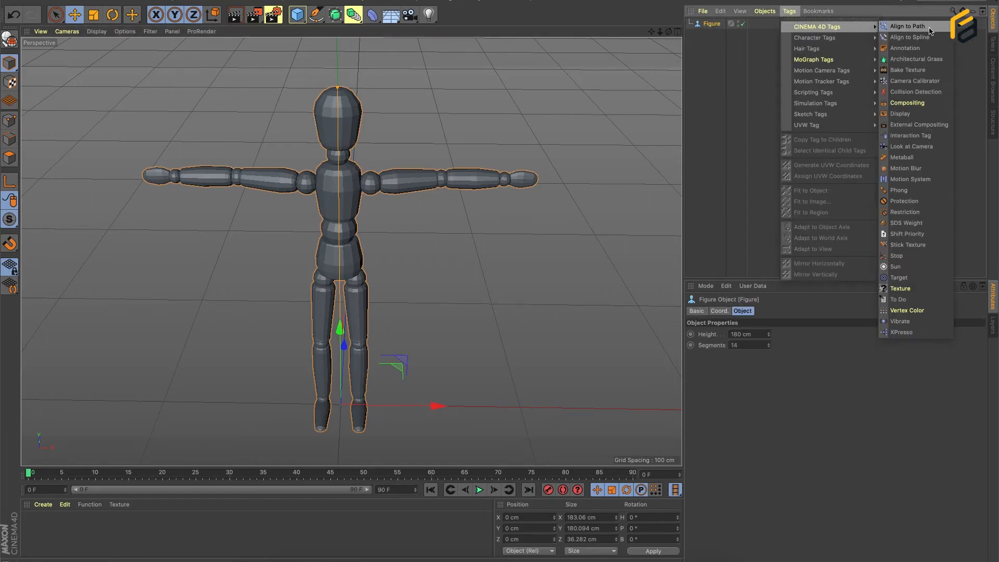
left_click(915, 192)
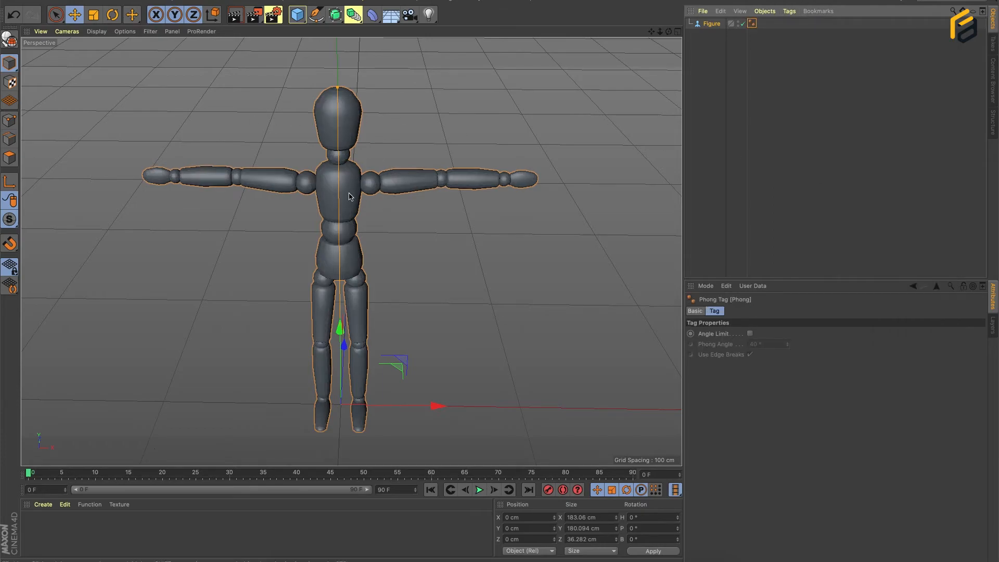
scroll(343, 192, "down", 3)
scroll(341, 189, "up", 4)
scroll(340, 187, "down", 3)
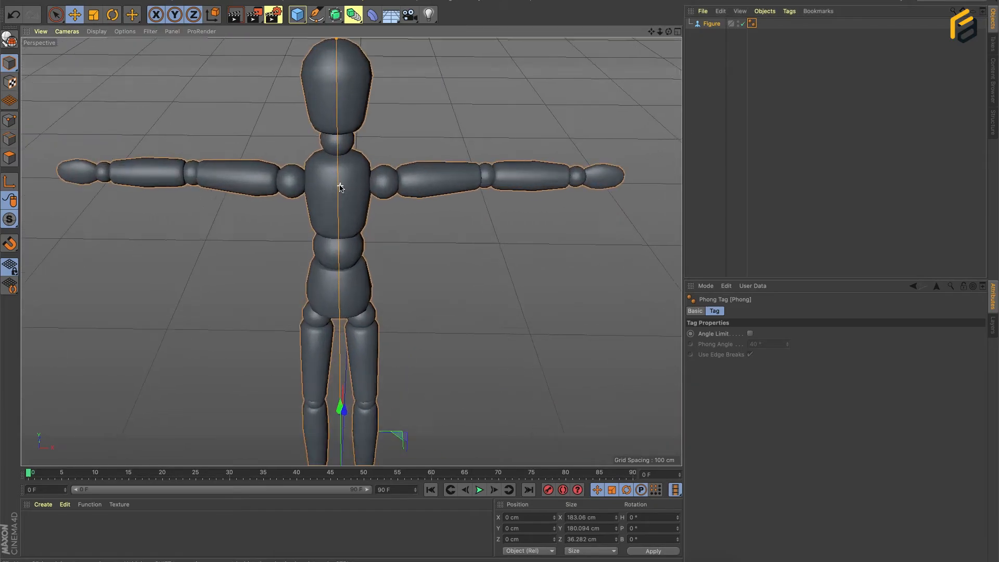
scroll(339, 187, "down", 5)
scroll(339, 187, "up", 4)
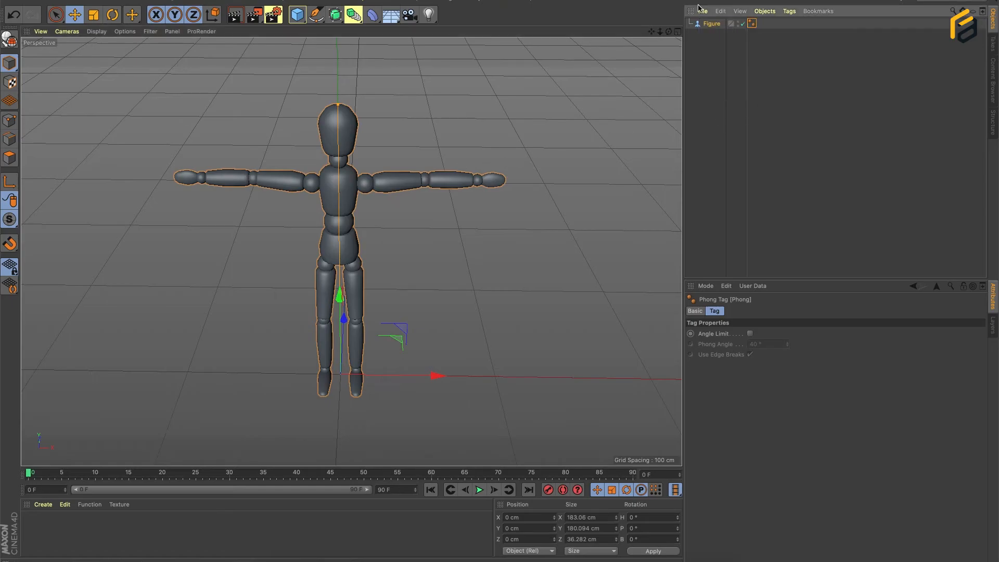
Step: Delete the Figure and add a Cube primitive to the empty scene
key("Delete")
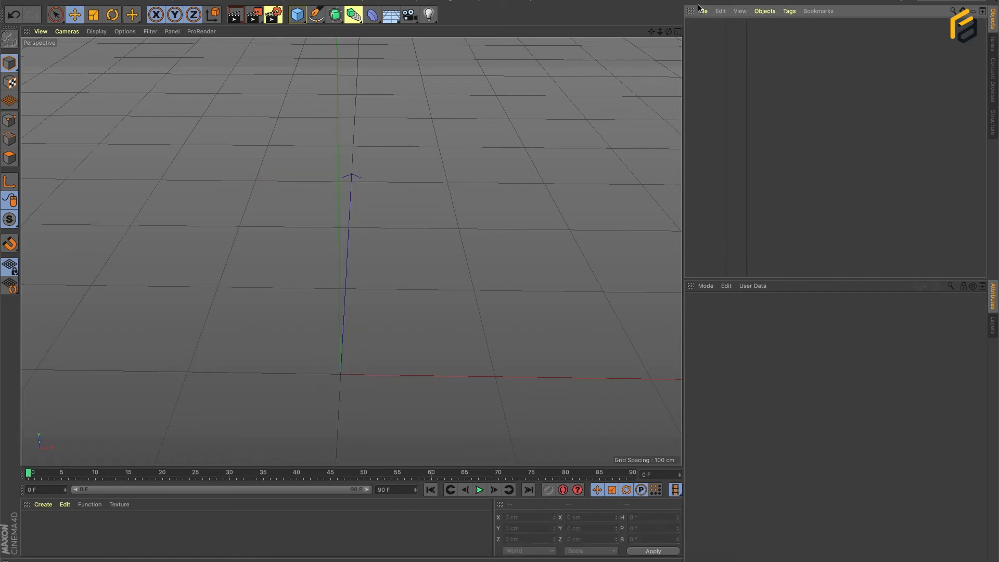
left_click_drag(297, 14, 392, 31)
scroll(321, 269, "down", 5)
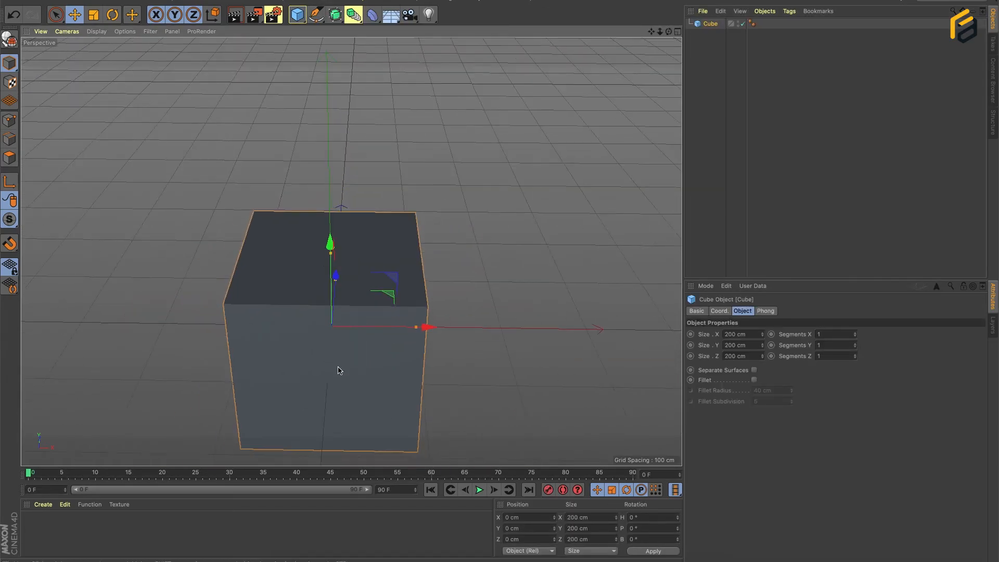
left_click_drag(351, 326, 342, 214, "alt")
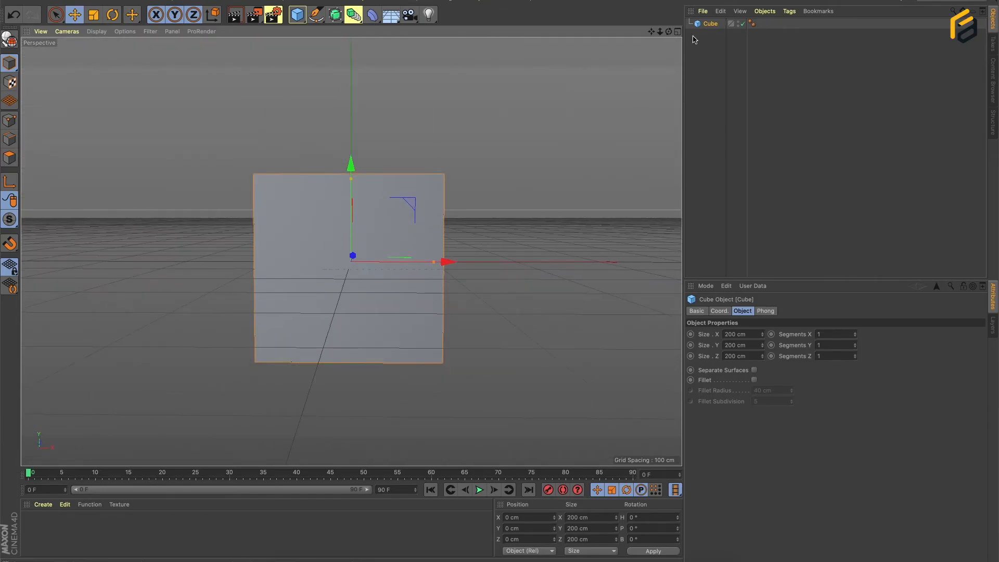
Step: Apply a Protection tag to the Cube and inspect the object in the perspective view
left_click(789, 11)
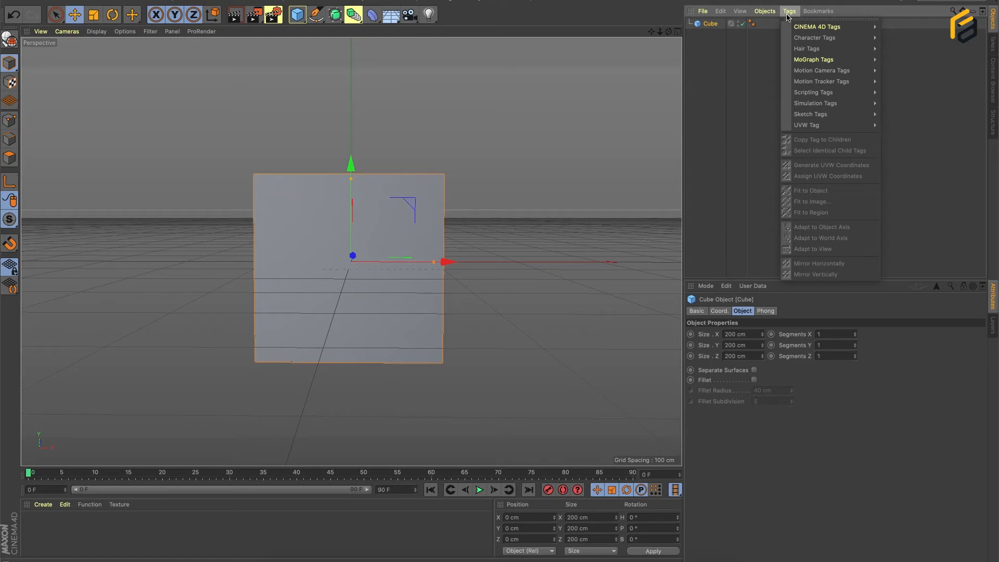
mouse_move(791, 25)
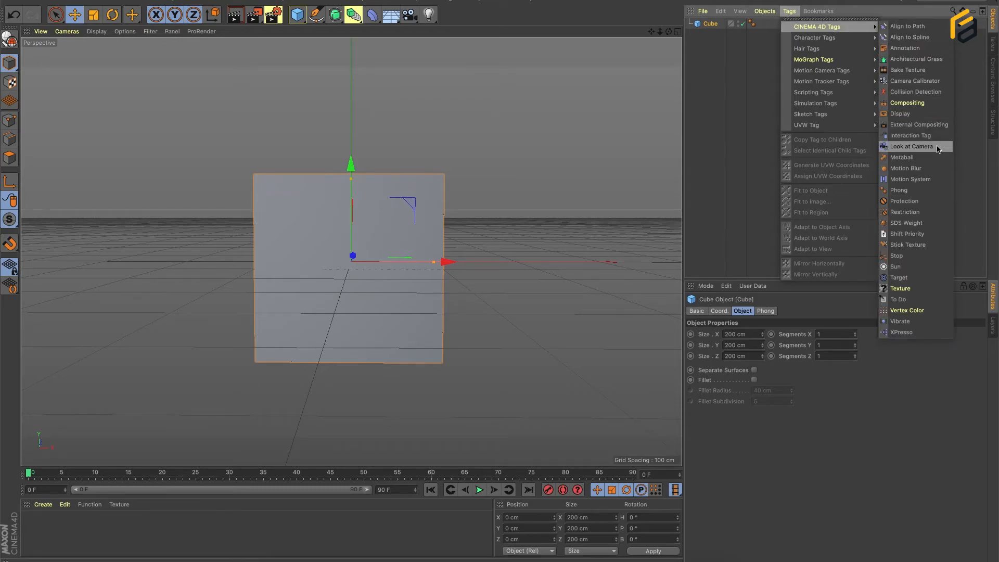
left_click(906, 206)
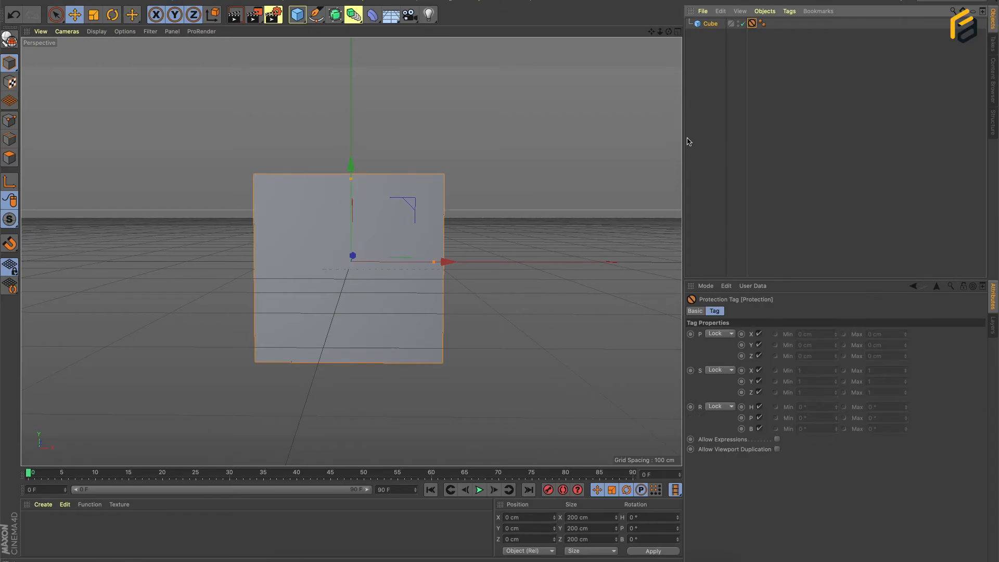
scroll(319, 221, "down", 6)
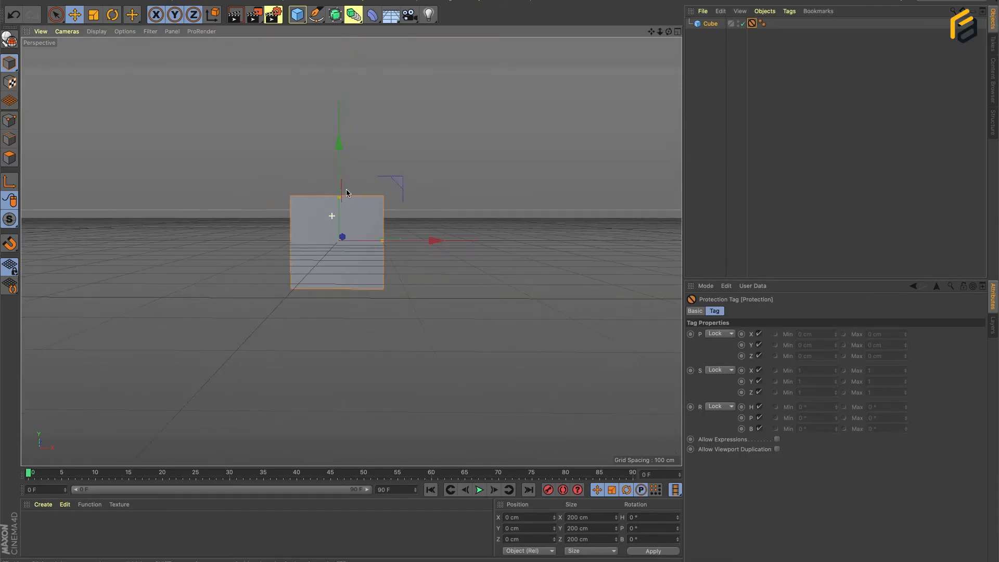
left_click_drag(363, 150, 314, 205, "alt")
scroll(319, 194, "up", 5)
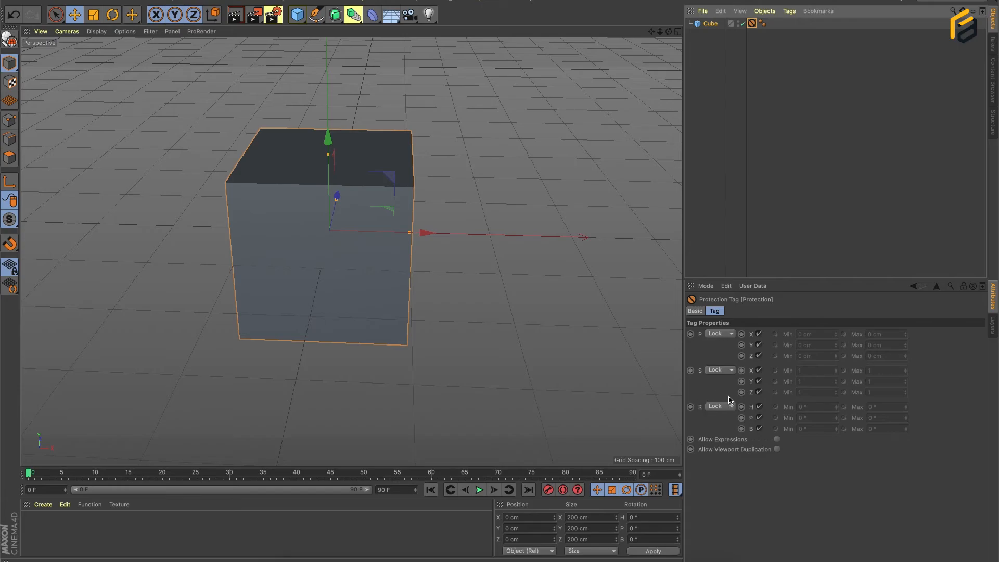
Step: Unlock the Cube's Y, X and Z position in the Protection tag and move it to about X 19.1, Y 34.9, Z 12.5 cm
left_click(759, 345)
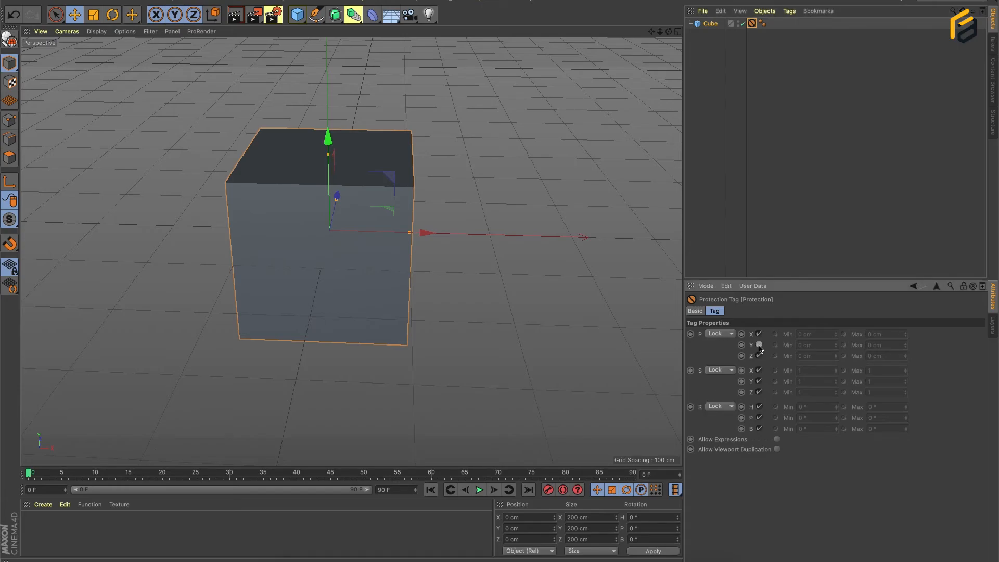
left_click_drag(470, 279, 630, 291)
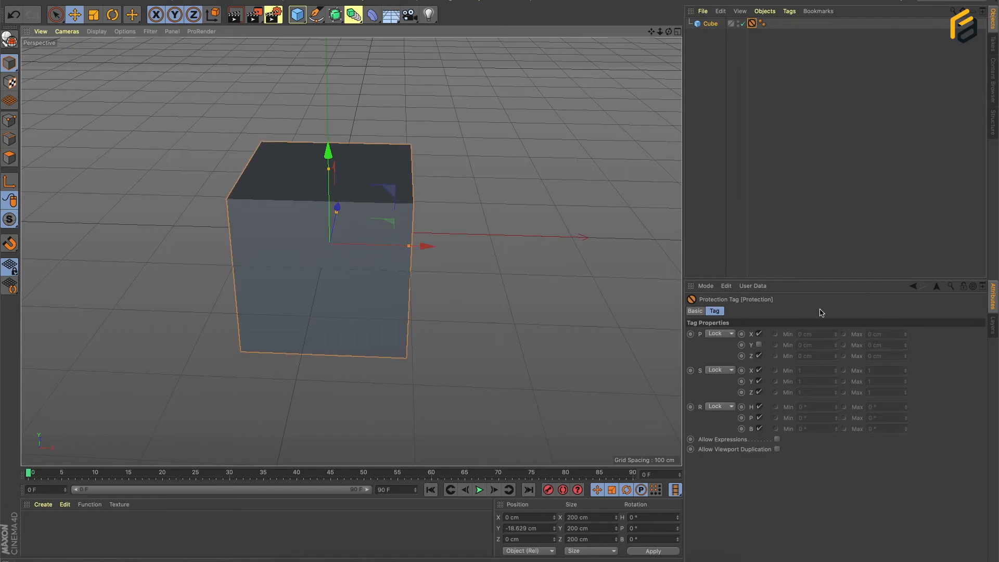
left_click(759, 336)
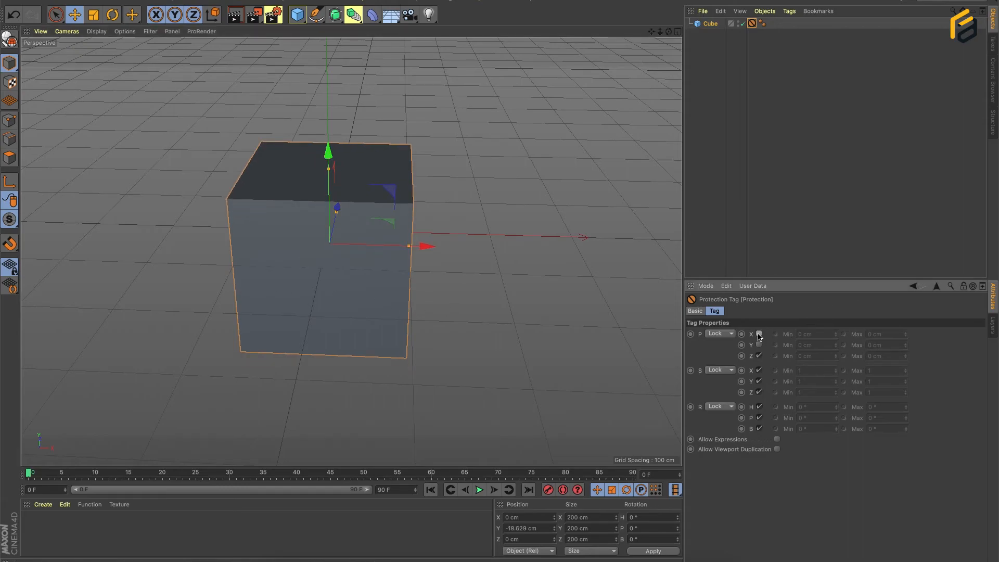
left_click_drag(531, 324, 577, 309)
left_click(759, 356)
left_click_drag(539, 354, 528, 310)
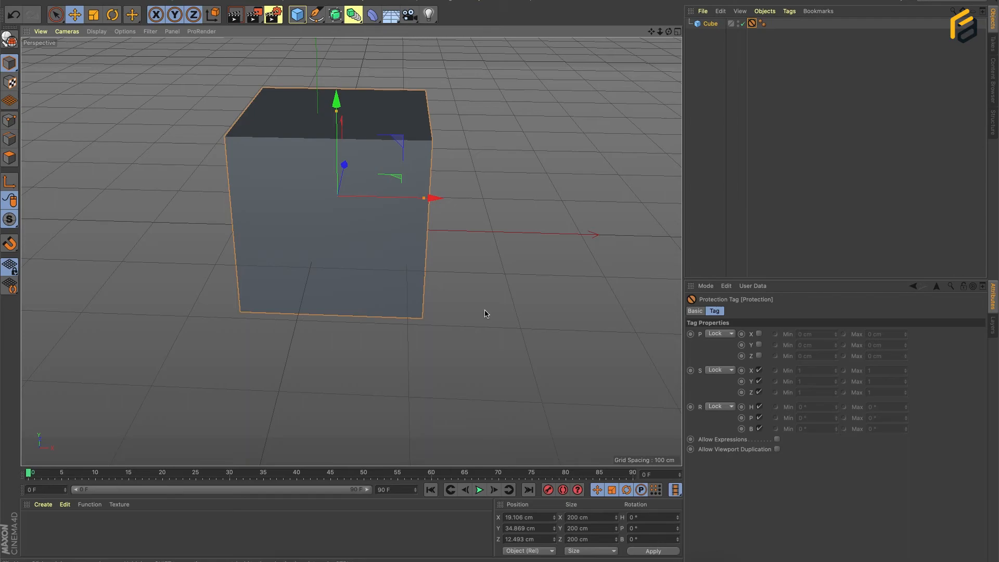
scroll(485, 314, "down", 2)
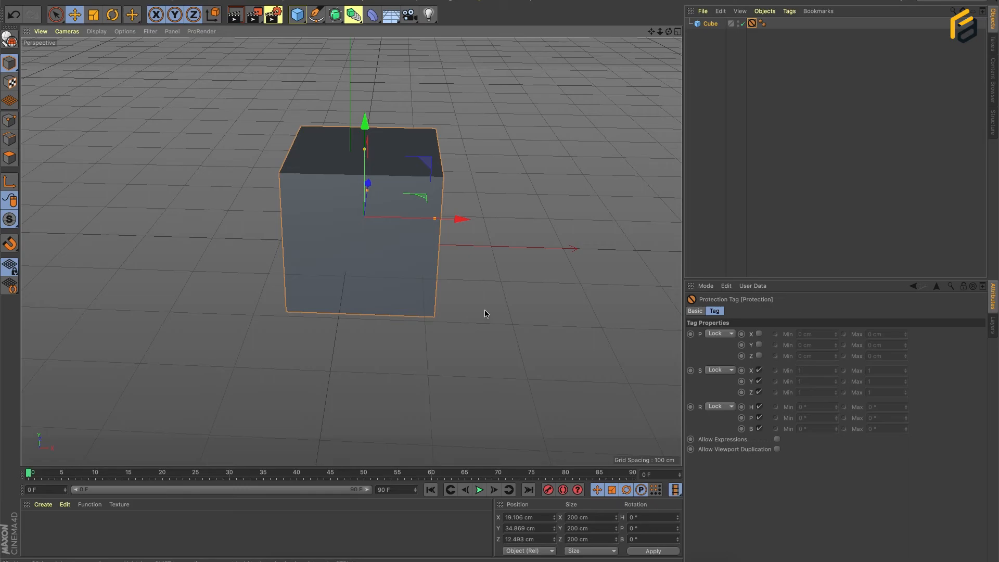
scroll(435, 211, "down", 1)
scroll(386, 196, "up", 1)
scroll(390, 198, "down", 1)
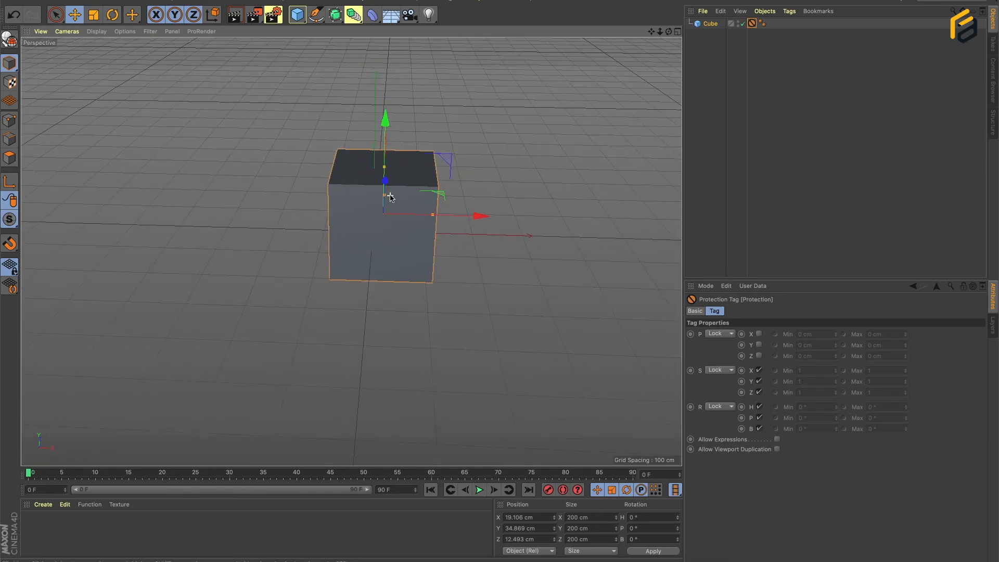
scroll(389, 196, "up", 1)
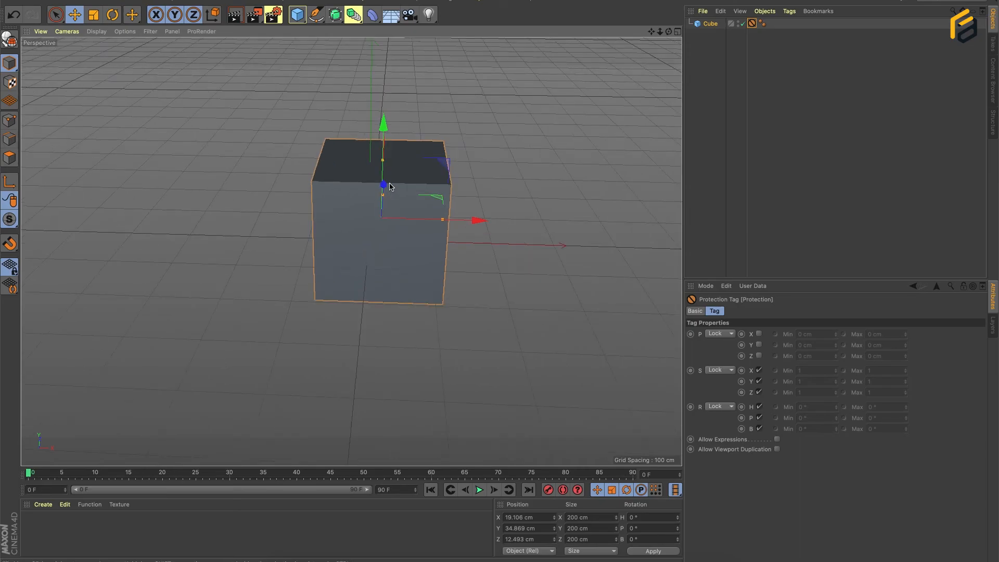
left_click_drag(390, 187, 373, 230, "alt")
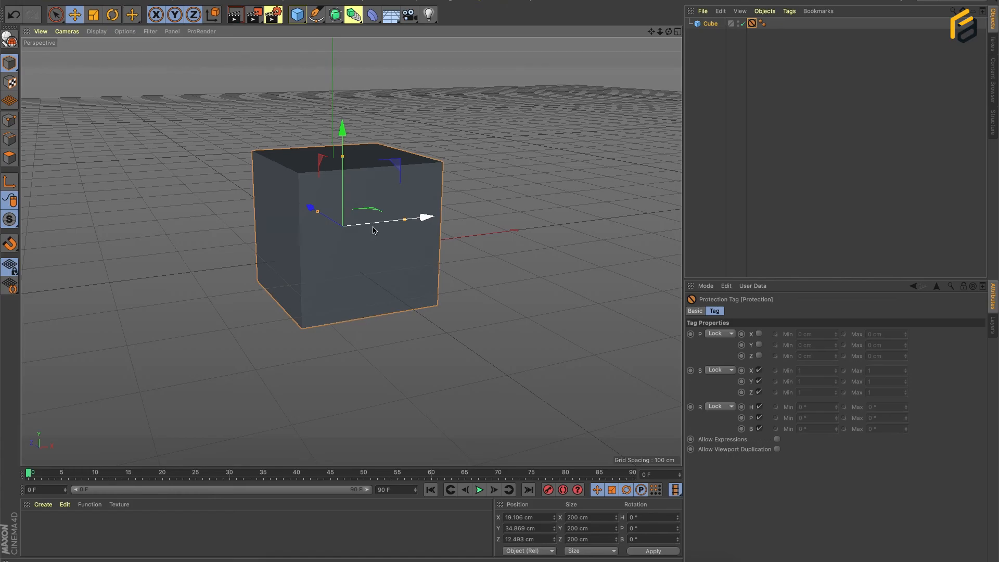
left_click(789, 11)
mouse_move(796, 27)
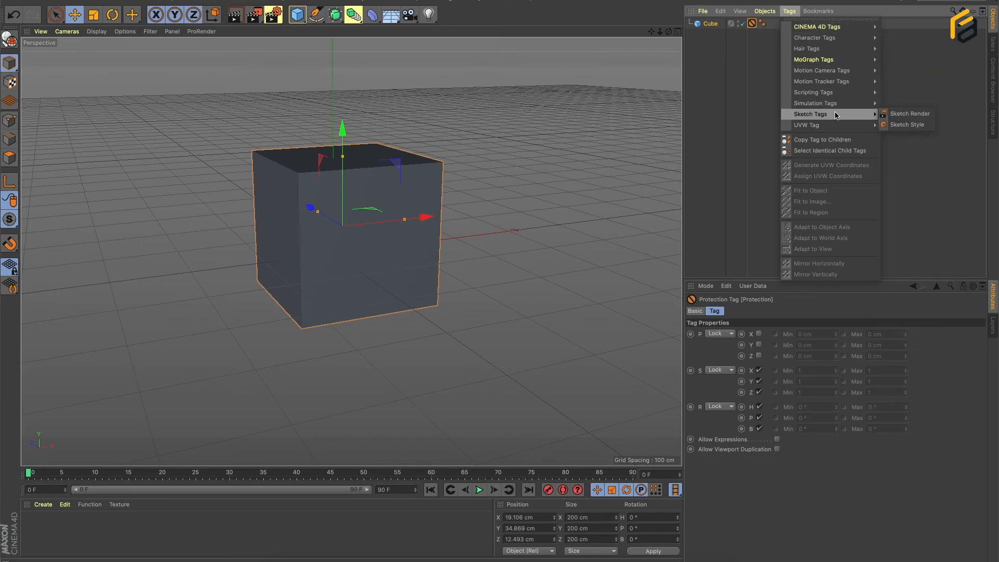
left_click(728, 98)
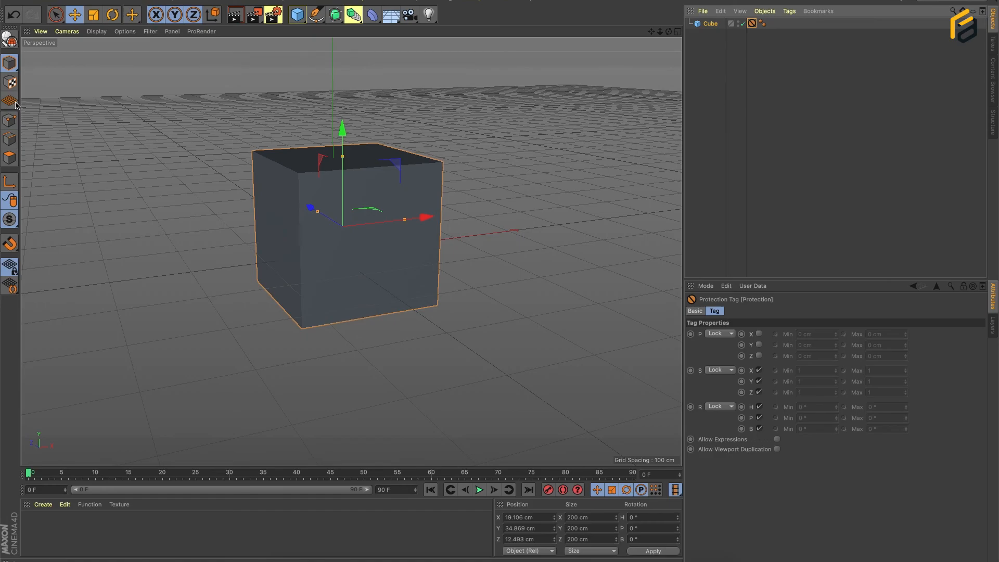
left_click(9, 67)
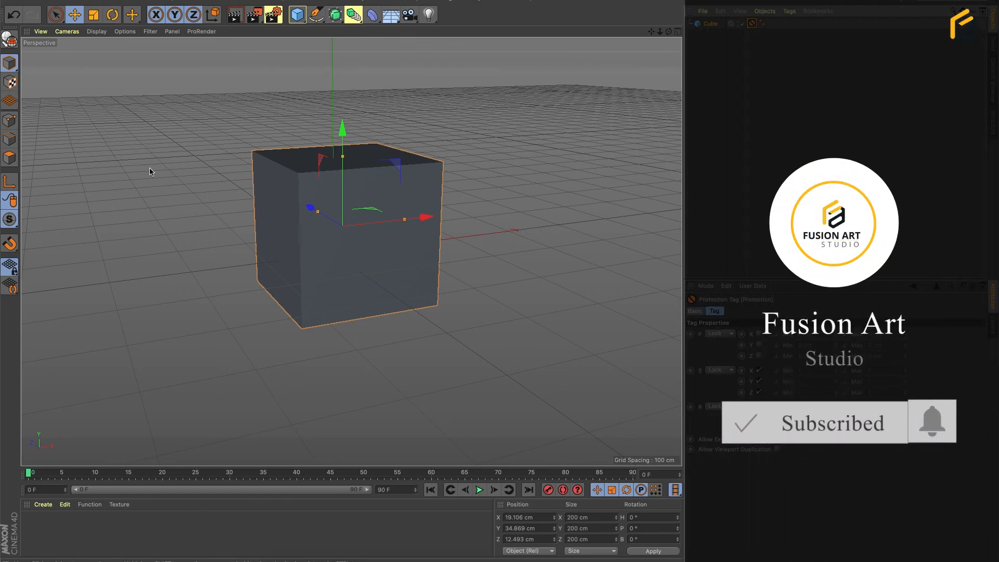
scroll(357, 207, "down", 2)
scroll(363, 205, "up", 1)
scroll(363, 206, "up", 2)
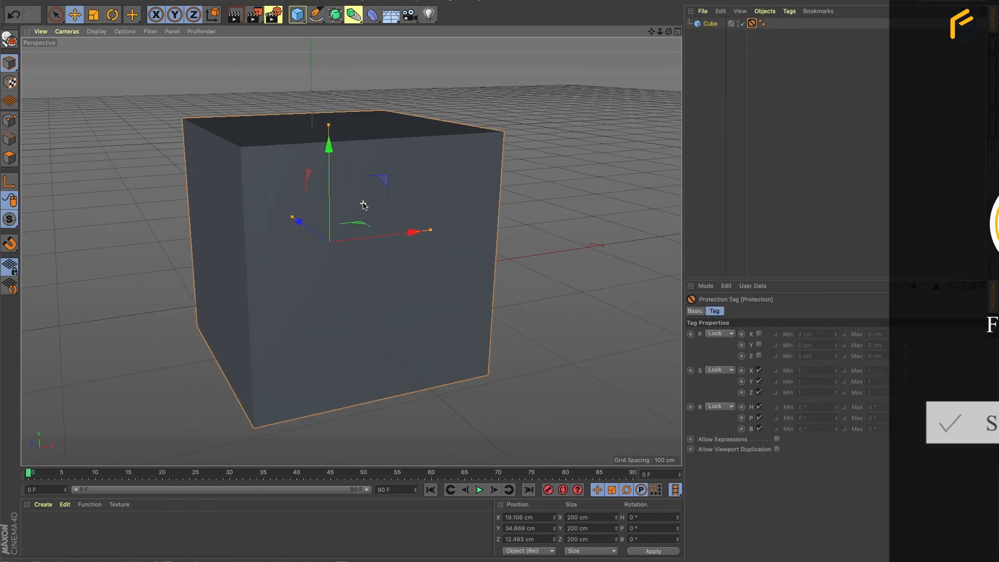